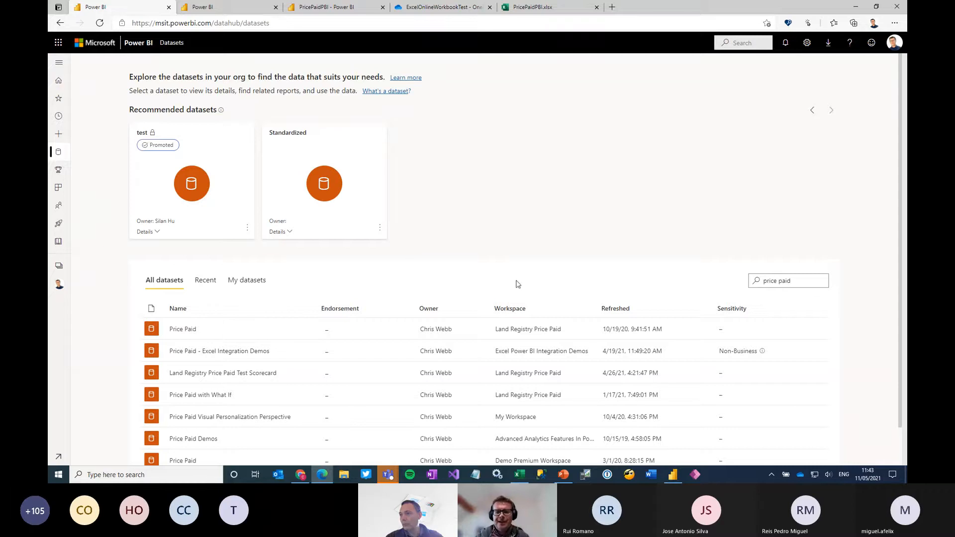
Review the Price Paid data model in Power BI Desktop, and open the Price Paid - Excel Integration Demos dataset's details in the Power BI service
click(674, 475)
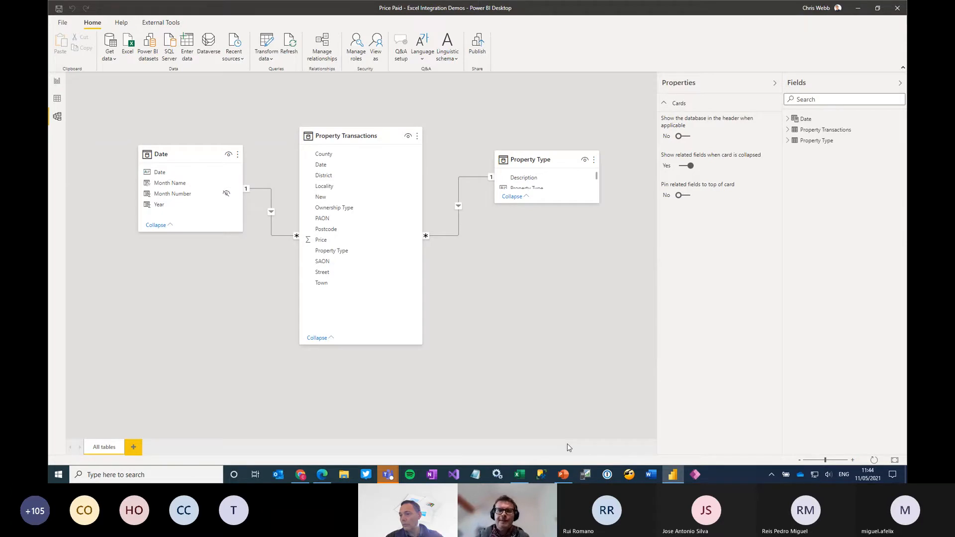
click(859, 9)
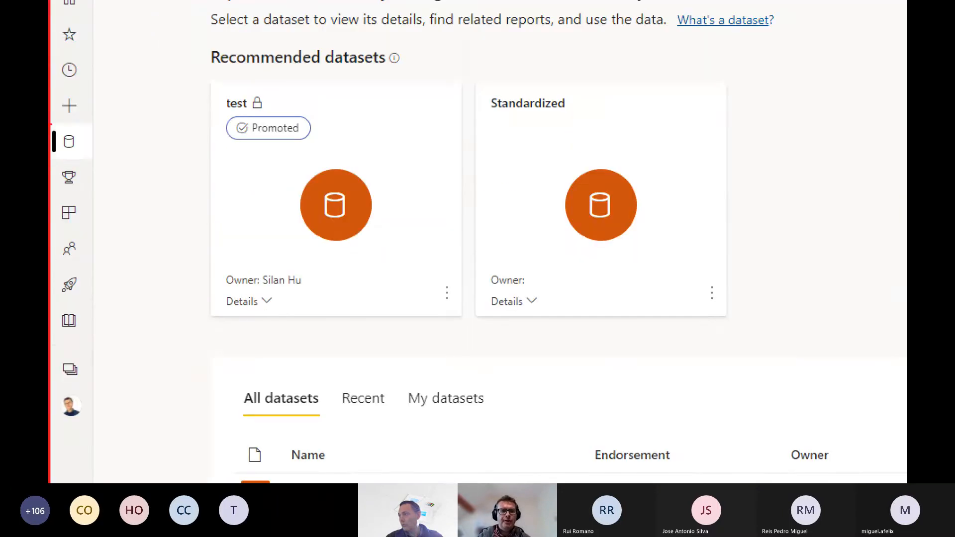
drag(50, 123, 100, 158)
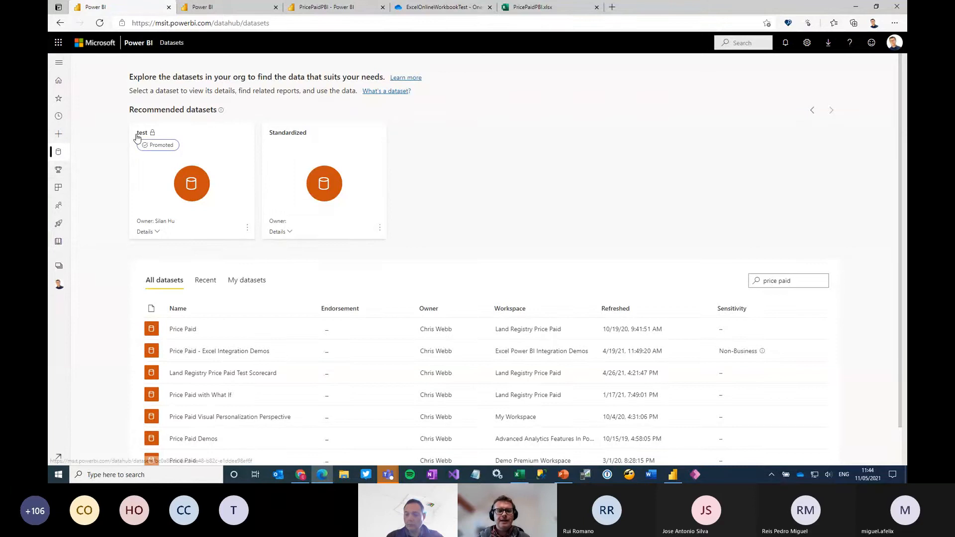
click(236, 351)
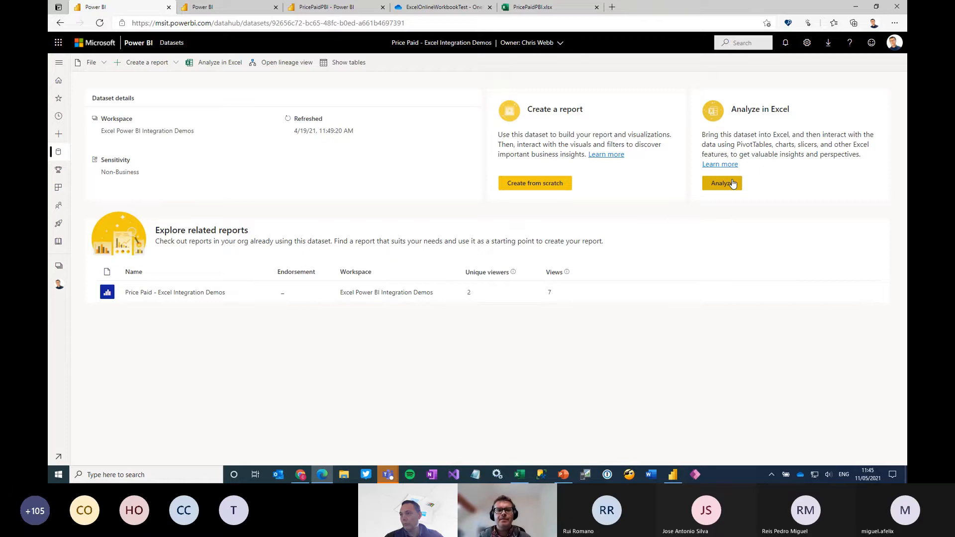
Analyze the Price Paid - Excel Integration Demos dataset in Excel from its workspace, enabling editing and external data connections in the workbook
click(226, 7)
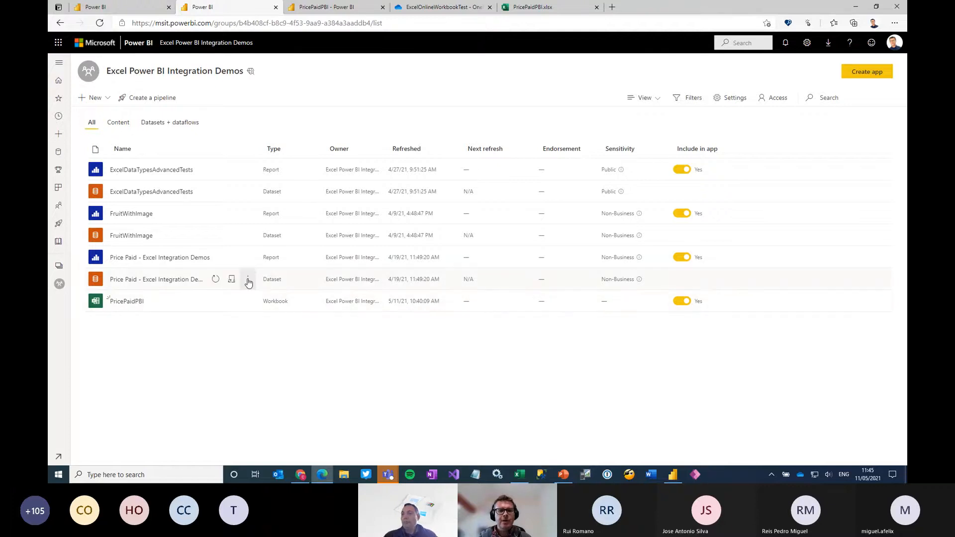
click(248, 279)
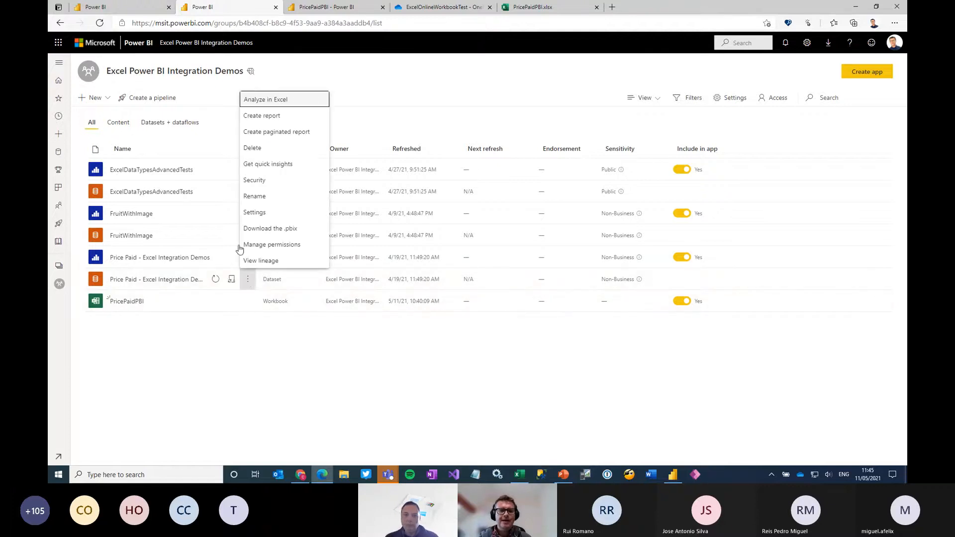
click(271, 100)
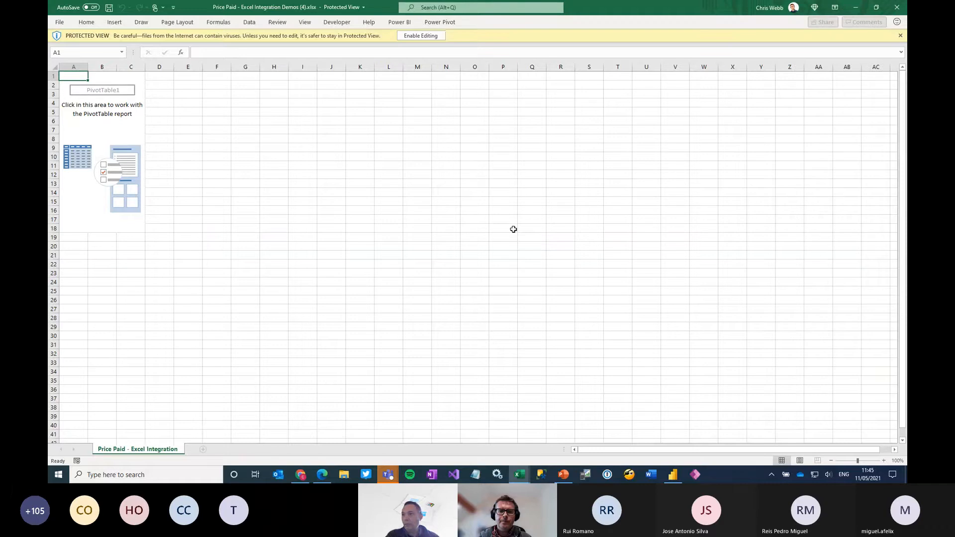
click(414, 36)
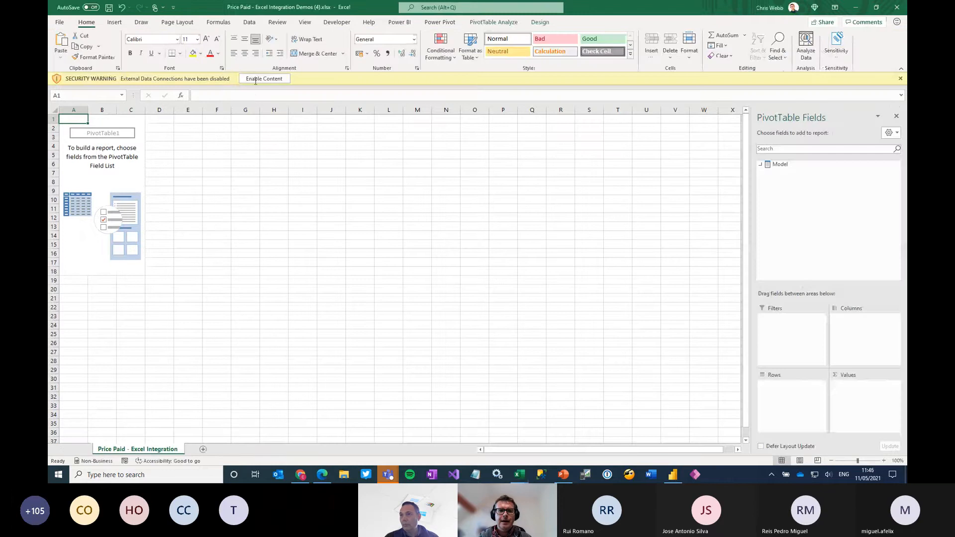
click(260, 78)
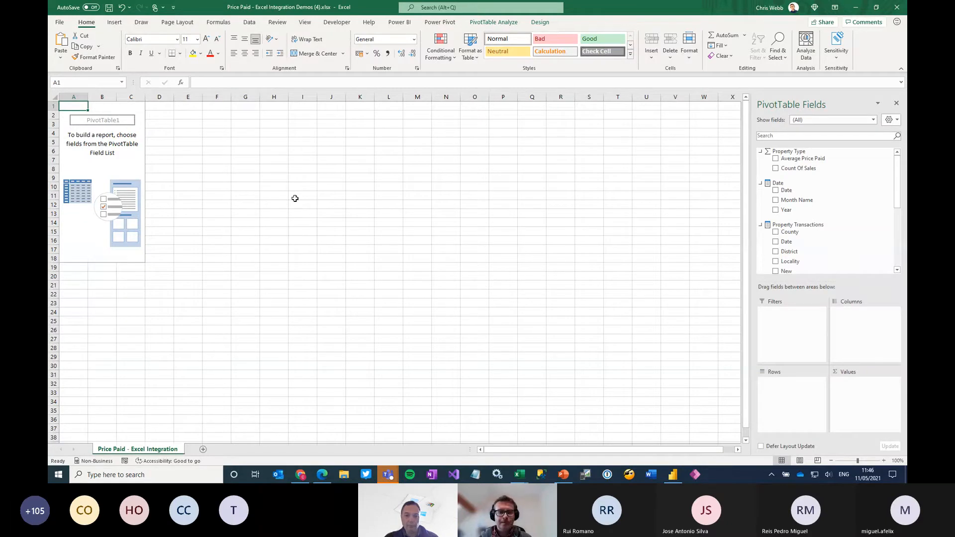
Build a PivotTable showing Average Price Paid and Count Of Sales with Month Name on rows, and close the workbook
click(776, 159)
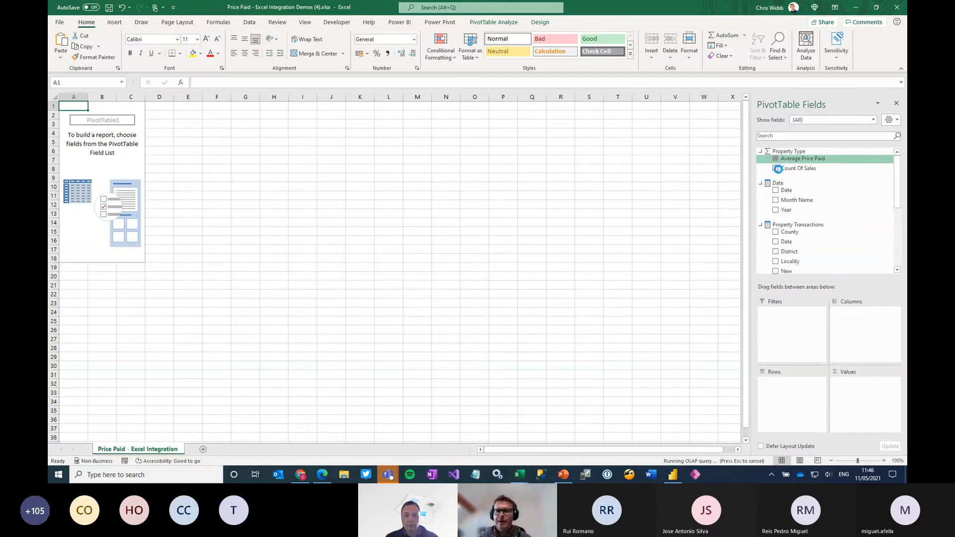
click(776, 167)
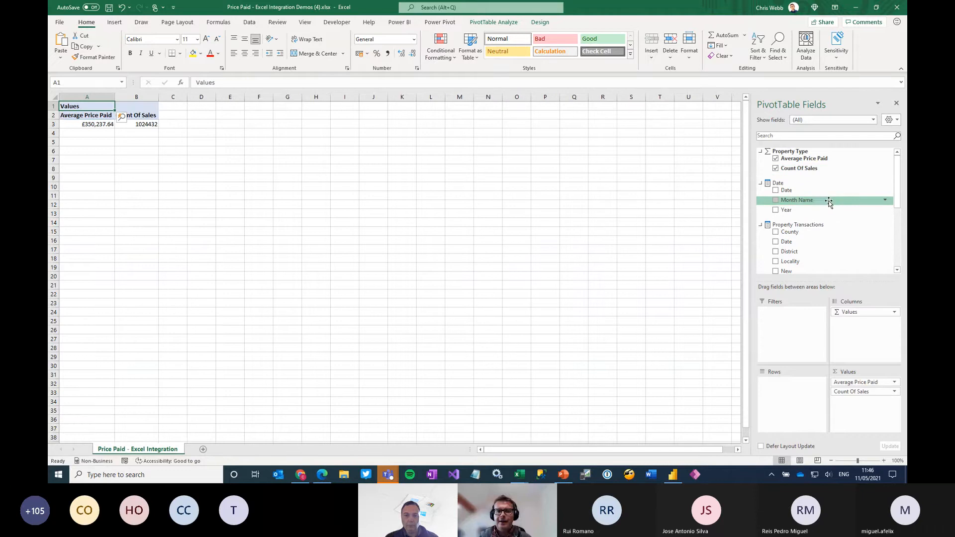
drag(805, 200, 793, 393)
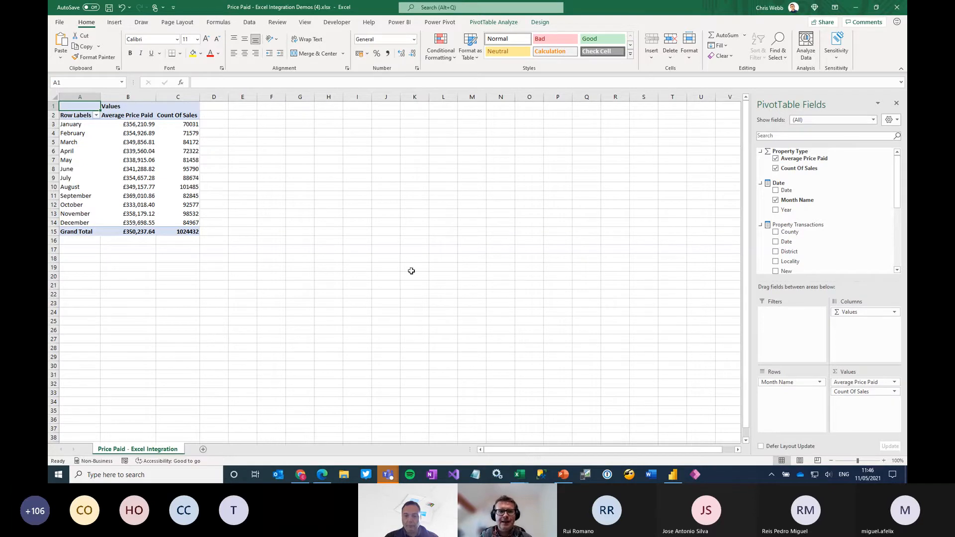
mouse_move(143, 125)
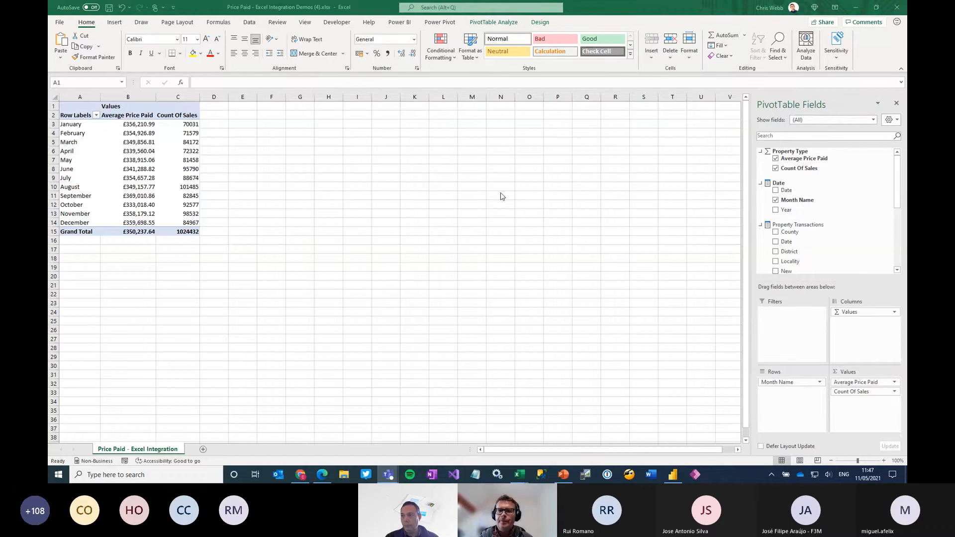
click(898, 9)
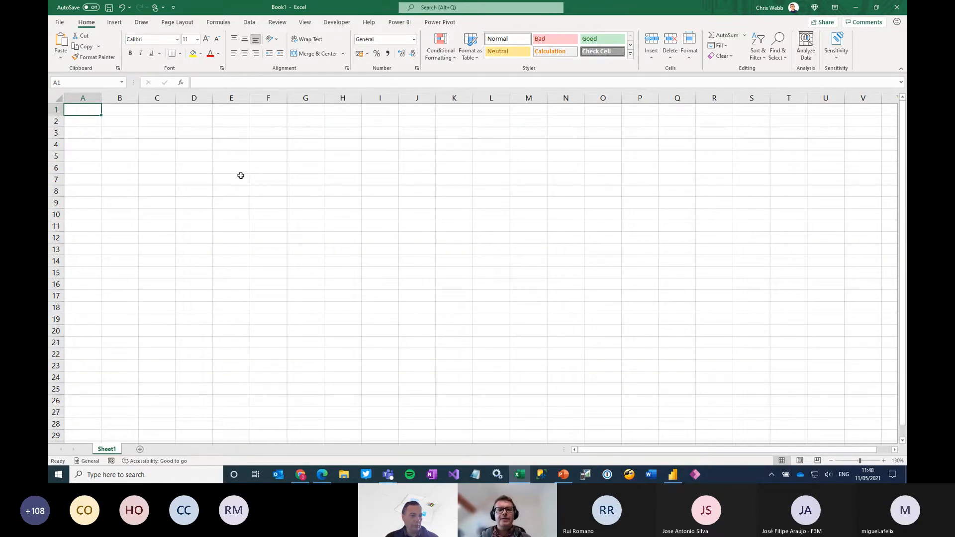
Examine the Get Data sources in the blank workbook for the option to connect from Power BI
click(251, 23)
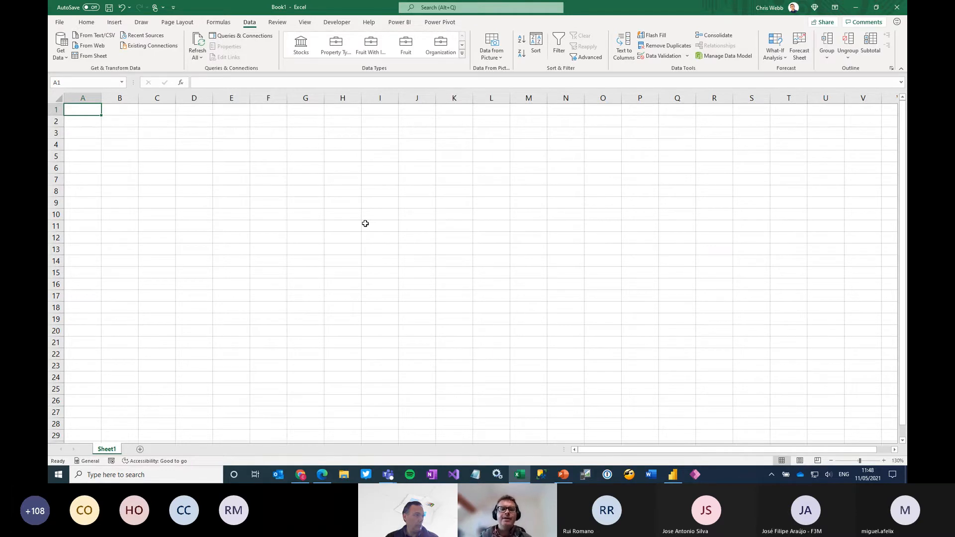
click(63, 56)
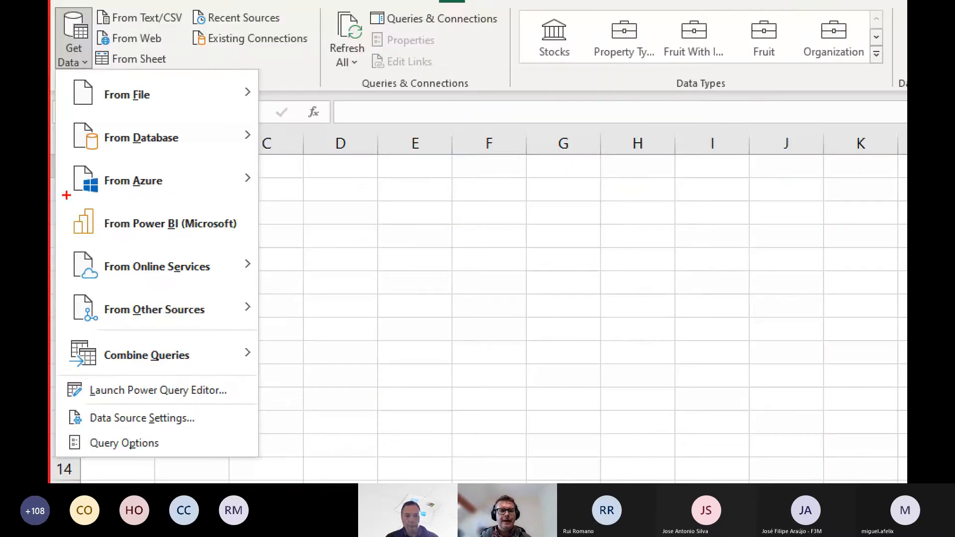
drag(59, 193, 277, 255)
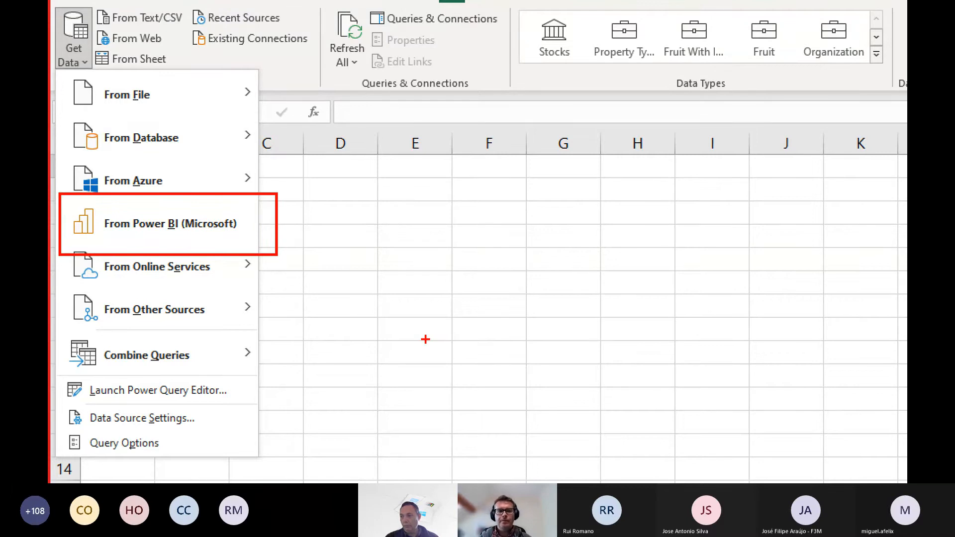
key(Escape)
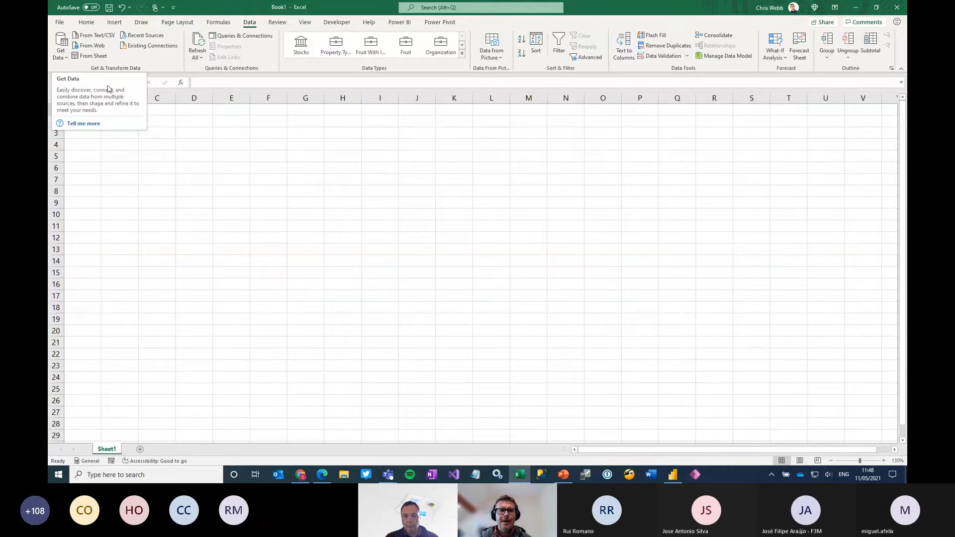
Insert a PivotTable from Power BI, searching the datasets for "price paid" and choosing Price Paid - Excel Integration Demos
click(115, 21)
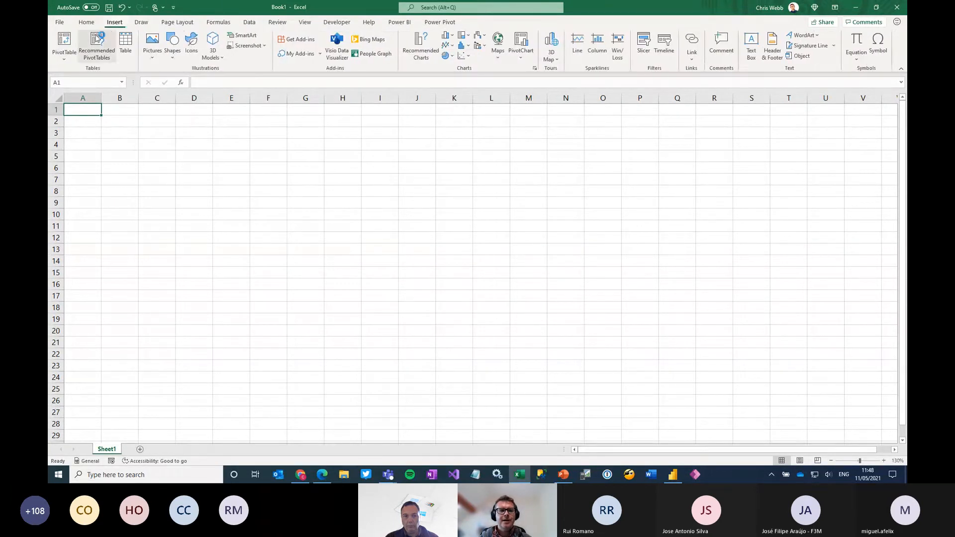
click(70, 59)
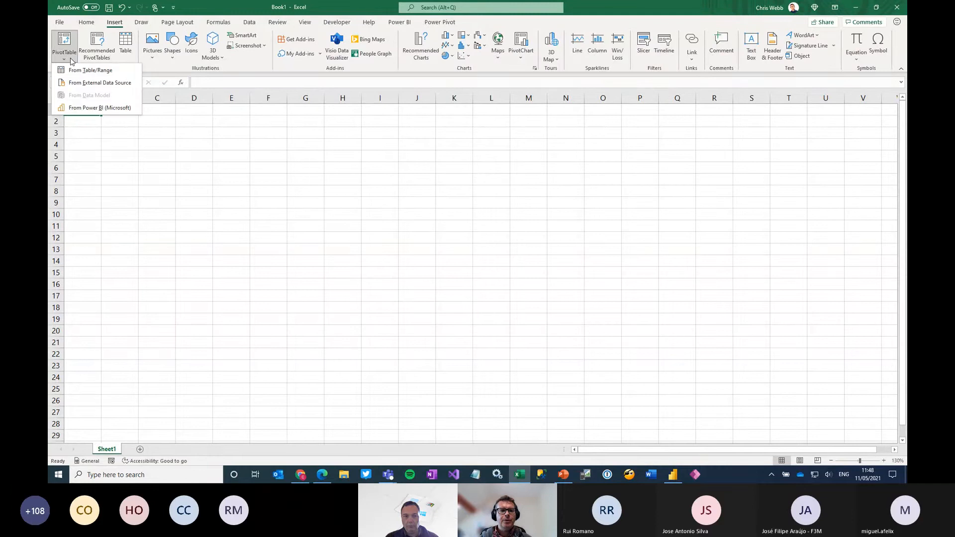
click(102, 110)
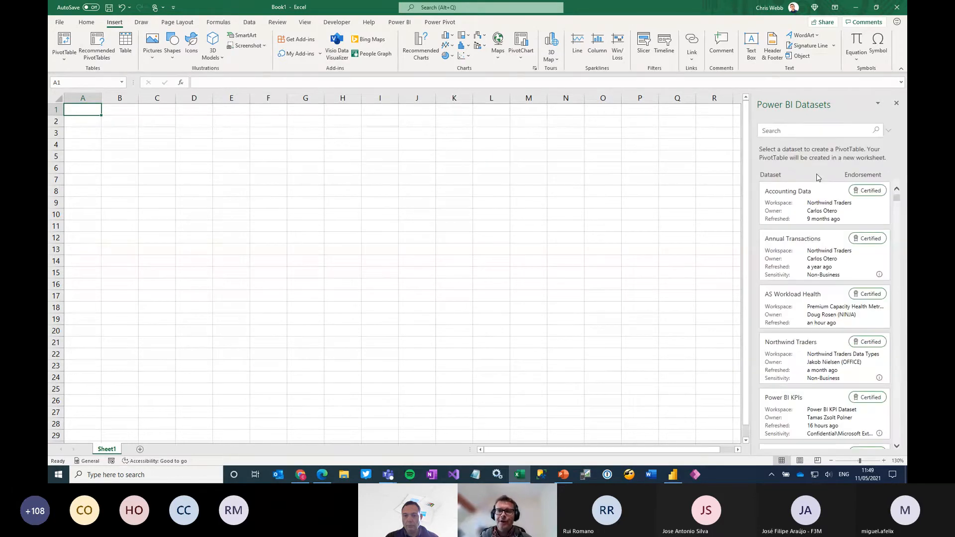
click(801, 130)
text(price paid)
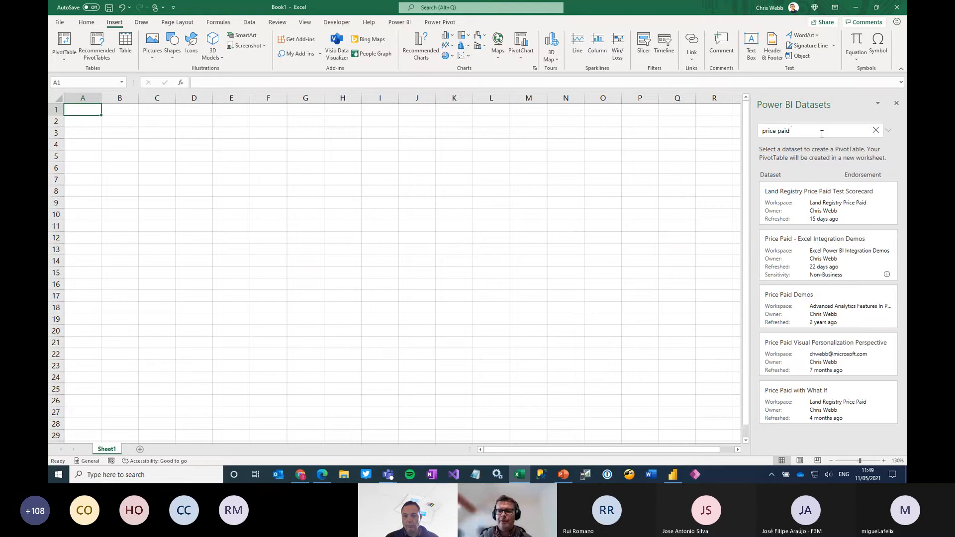
click(838, 259)
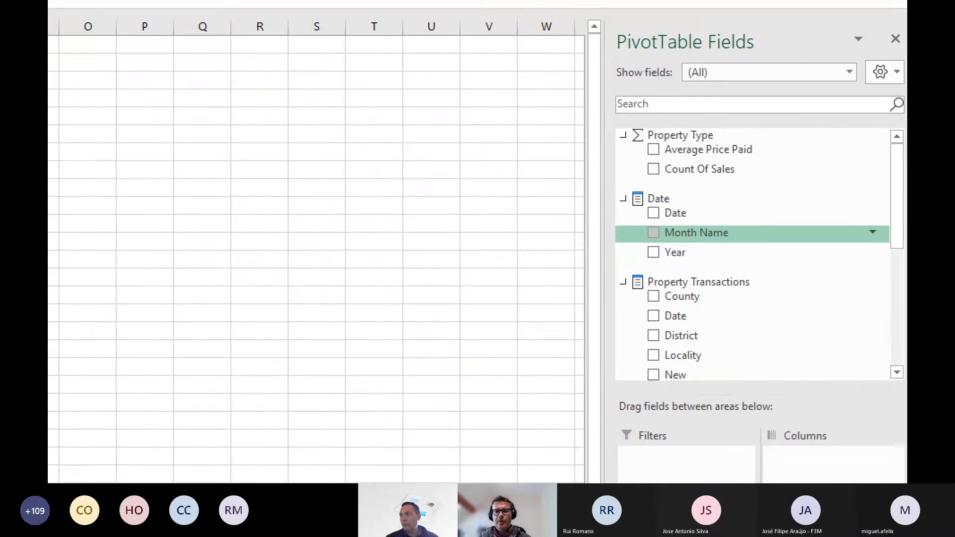
Add the Average Price Paid and Count Of Sales measures to the PivotTable's values
mouse_move(618, 118)
mouse_down()
mouse_move(634, 139)
mouse_move(808, 185)
mouse_up()
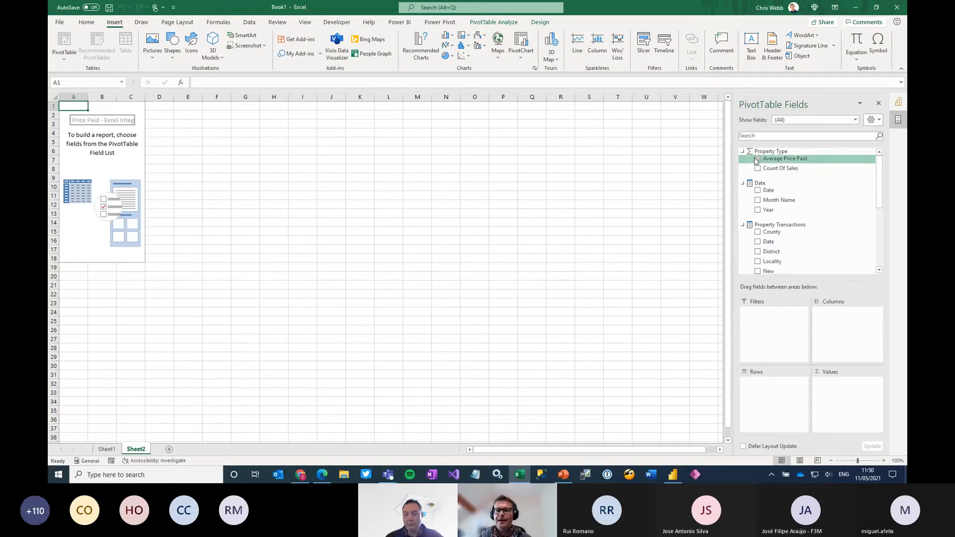
click(757, 159)
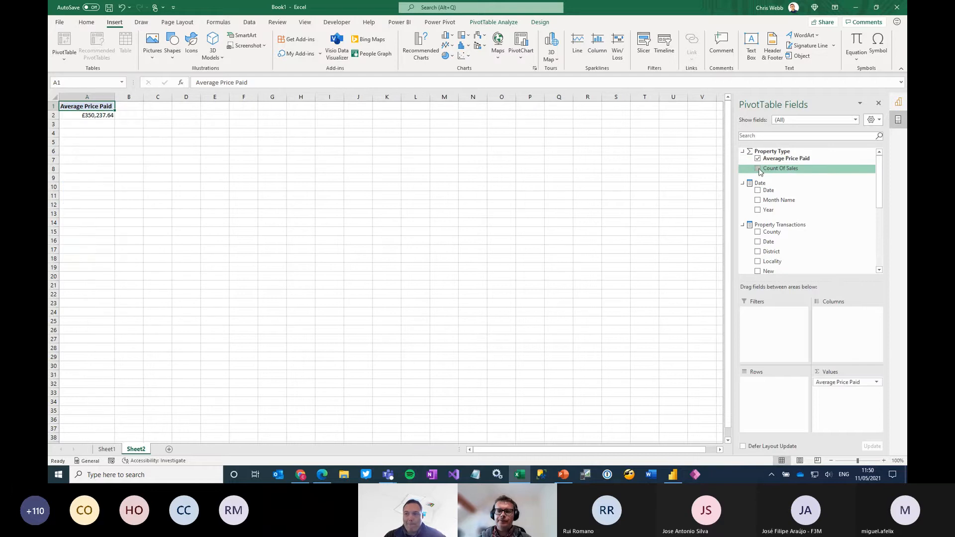
click(758, 169)
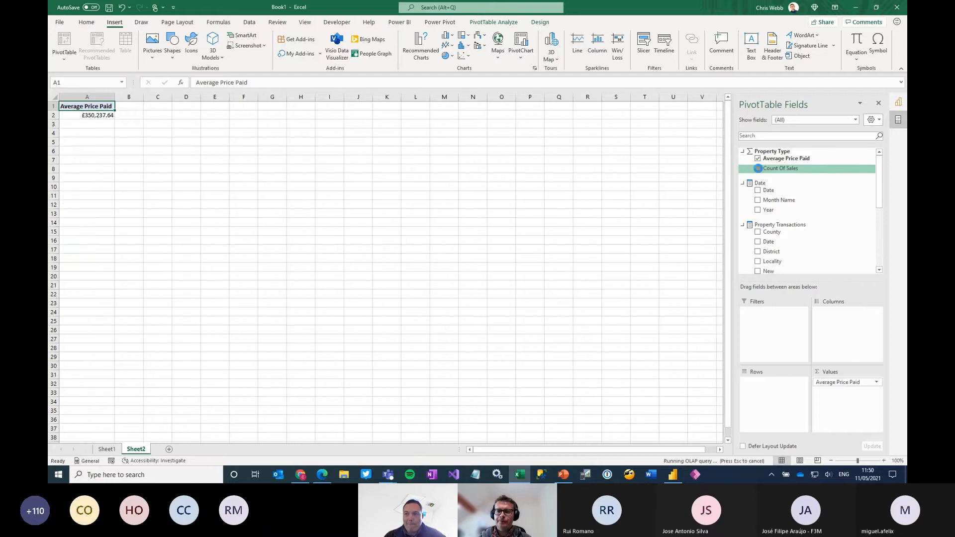
click(884, 460)
click(885, 461)
click(884, 461)
click(884, 460)
click(884, 461)
click(885, 461)
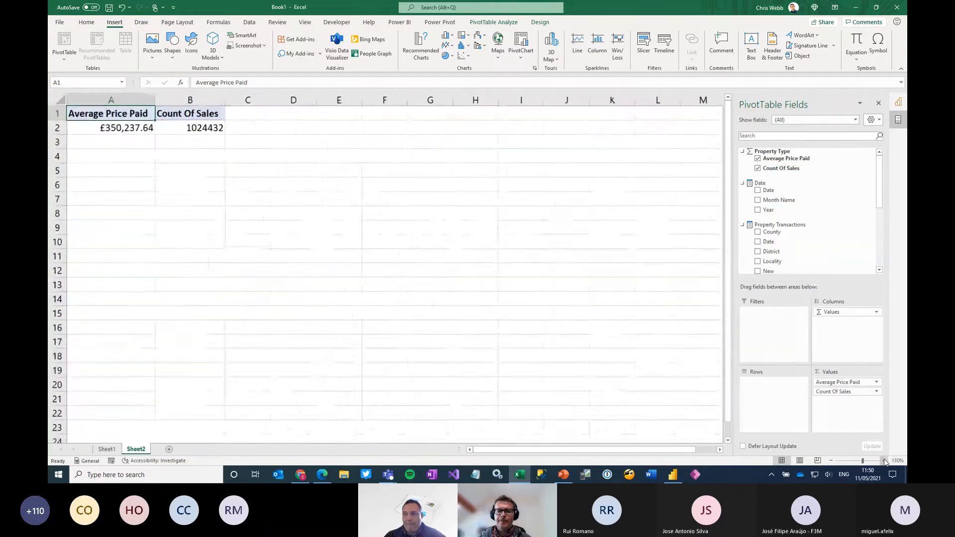
click(884, 461)
click(884, 461)
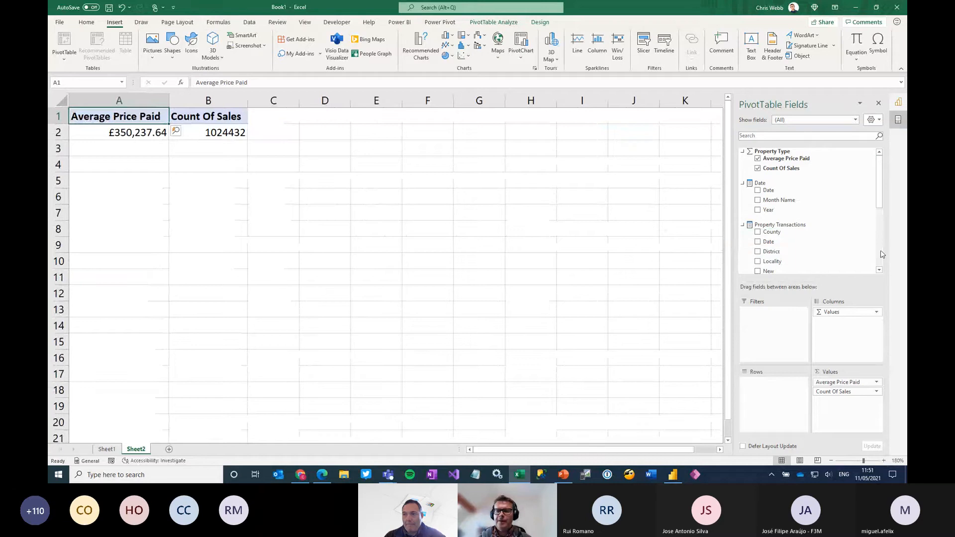
Put Month Name on the PivotTable's rows and Ownership Type in its filters
mouse_move(880, 174)
mouse_down()
mouse_move(885, 231)
mouse_move(881, 172)
mouse_up()
drag(779, 194, 767, 398)
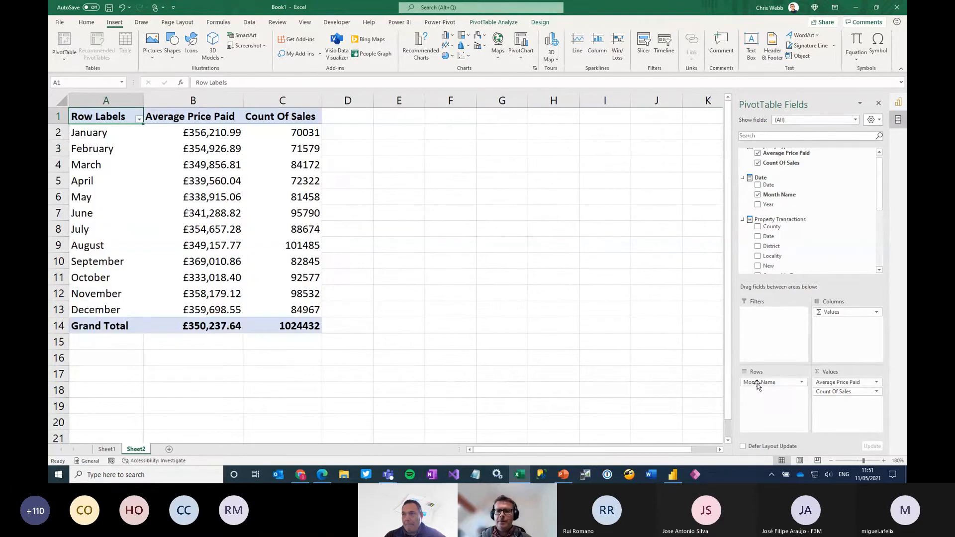
mouse_move(758, 384)
mouse_down()
mouse_move(783, 255)
mouse_move(788, 280)
mouse_move(767, 381)
mouse_up()
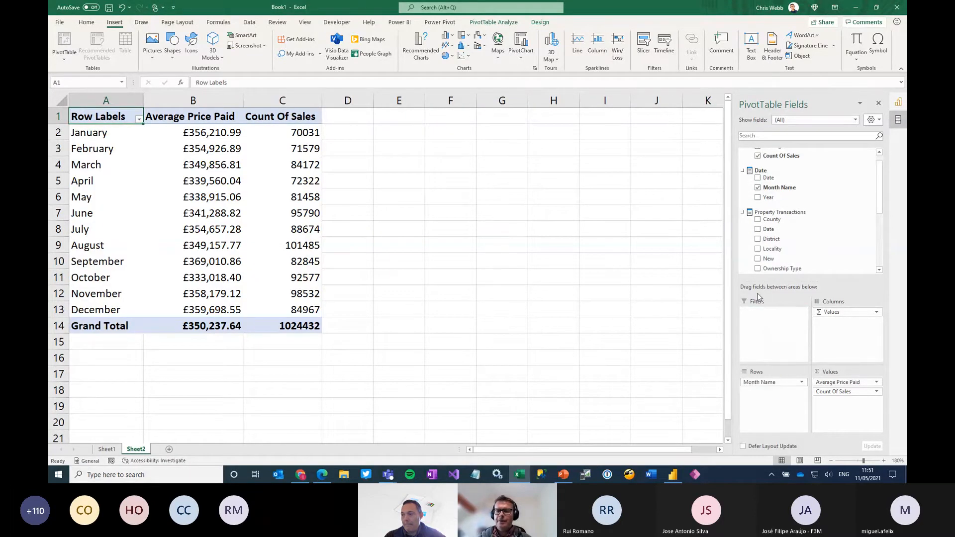
scroll(836, 222, down, 2)
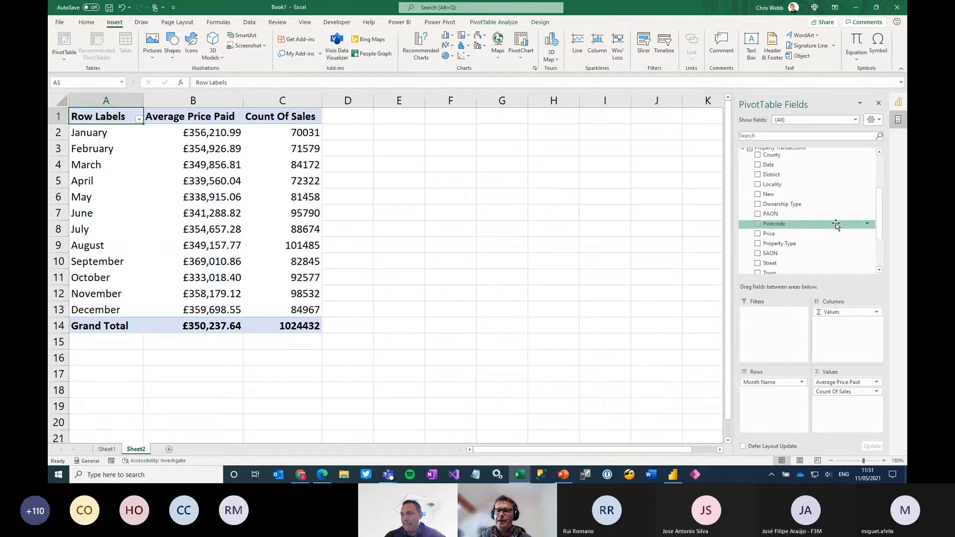
scroll(839, 236, down, 1)
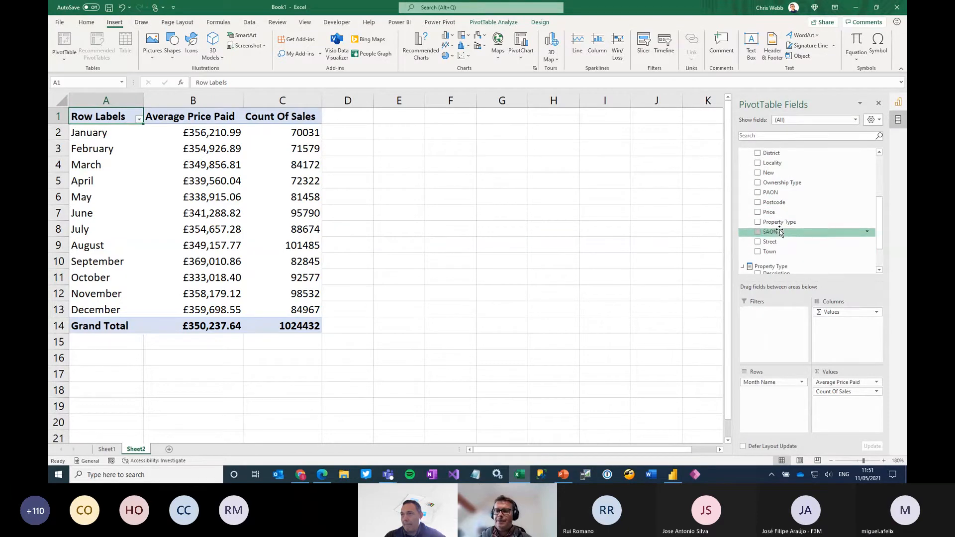
drag(776, 186, 770, 324)
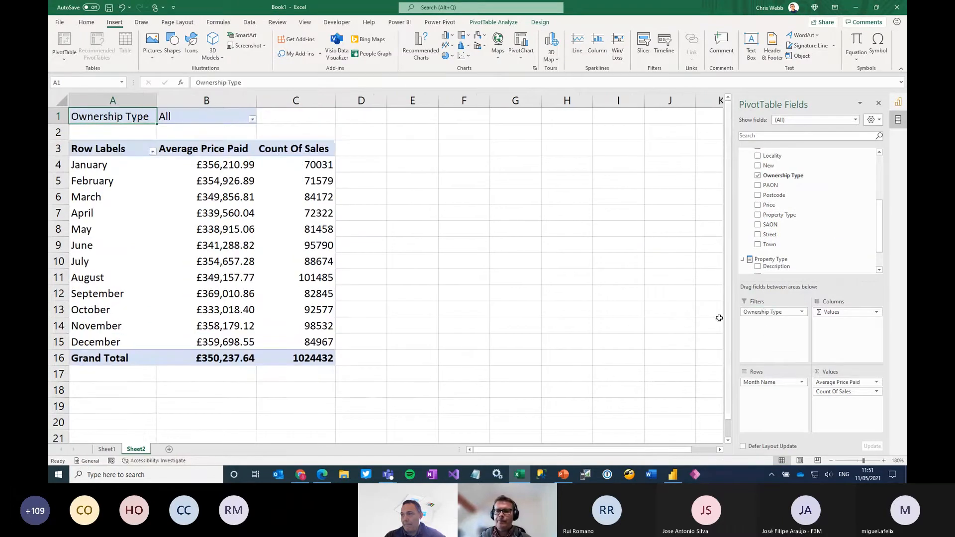
Add a County slicer to the PivotTable, and position and enlarge it beside the data
scroll(816, 244, down, 2)
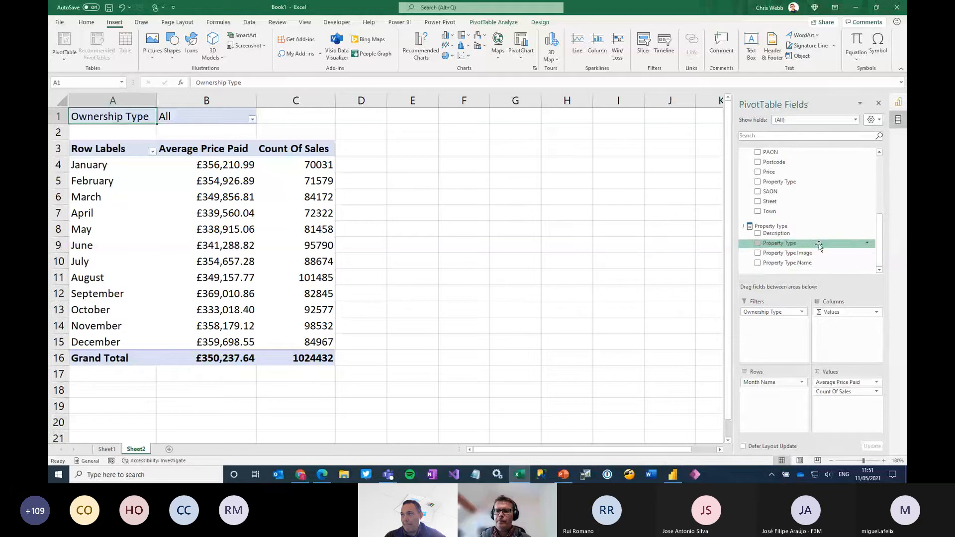
scroll(786, 219, up, 2)
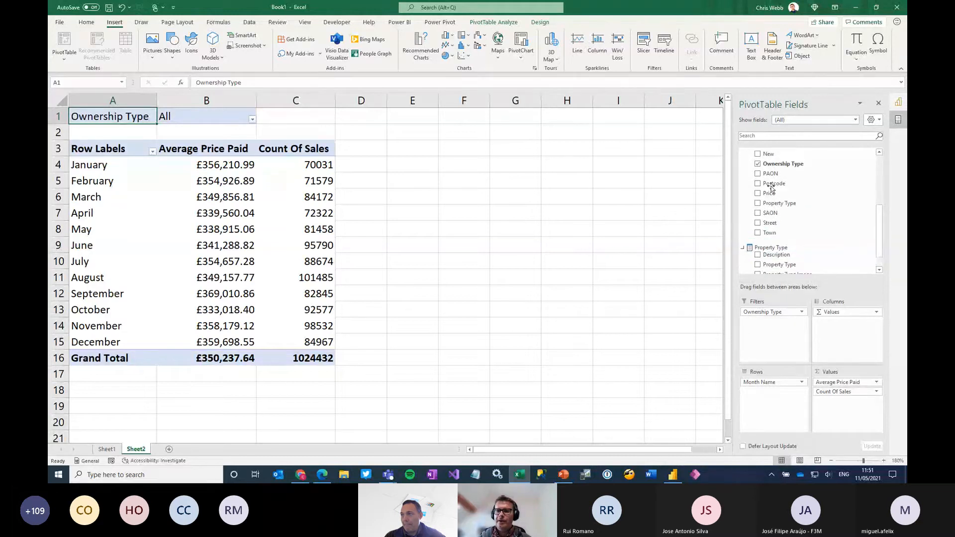
scroll(771, 188, up, 3)
right_click(768, 157)
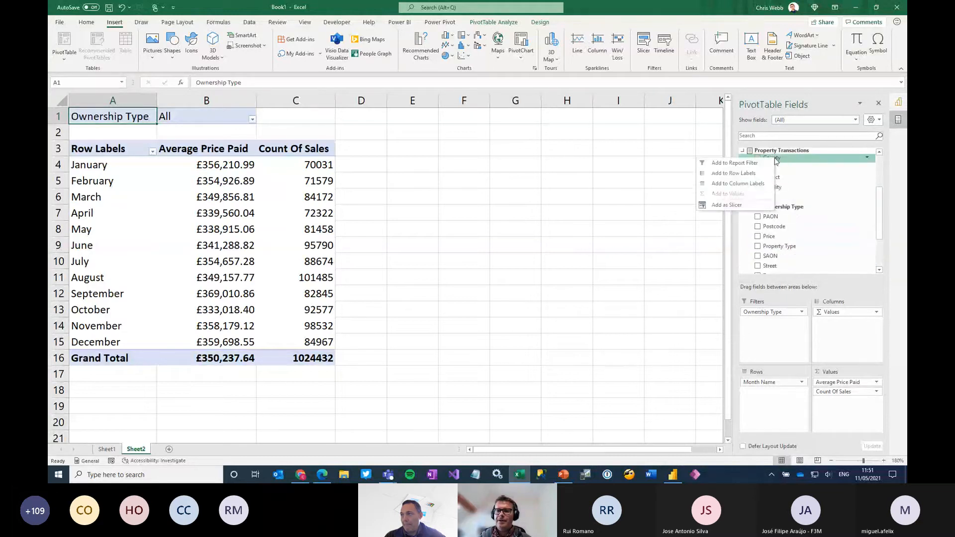
click(736, 205)
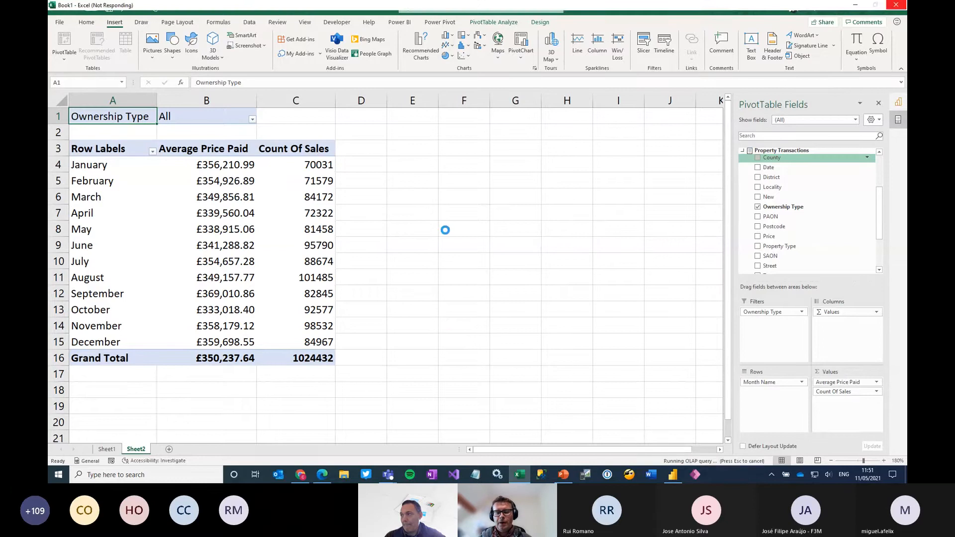
drag(401, 188, 454, 158)
drag(541, 355, 603, 374)
click(879, 104)
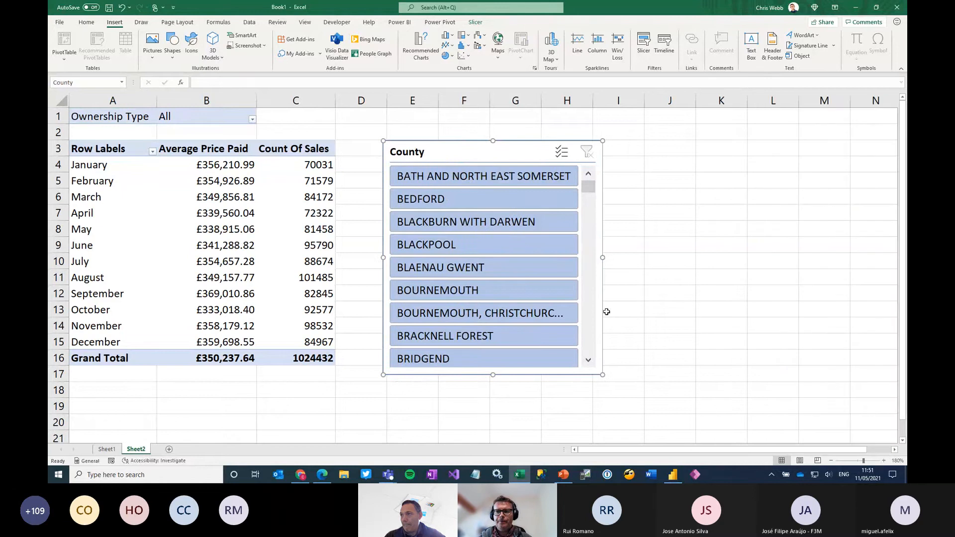
Filter the PivotTable to the BOURNEMOUTH county and to ownership type F
click(452, 250)
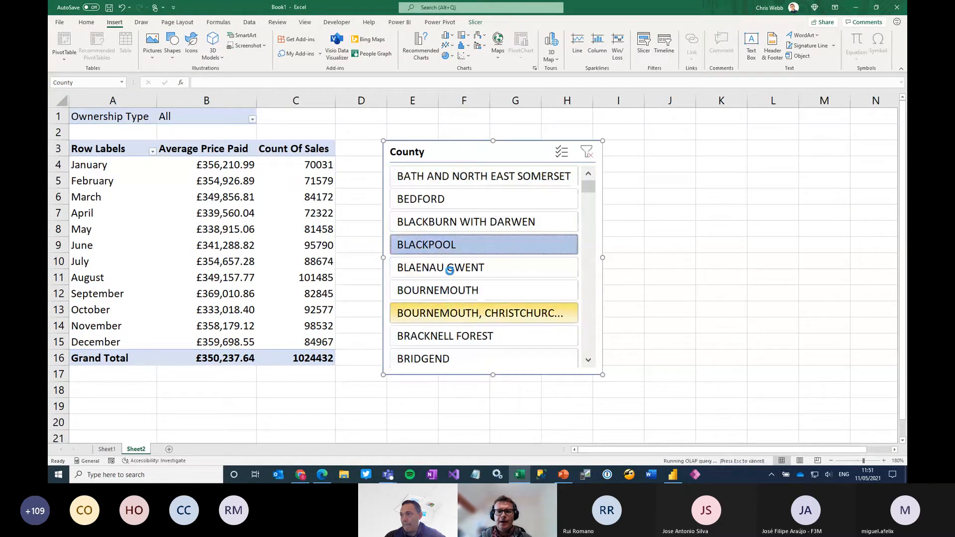
click(445, 297)
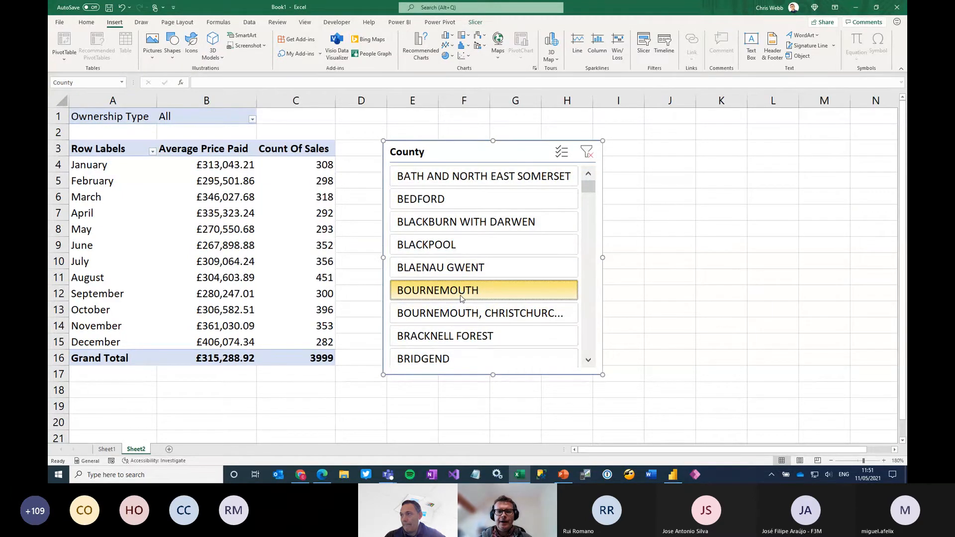
click(253, 118)
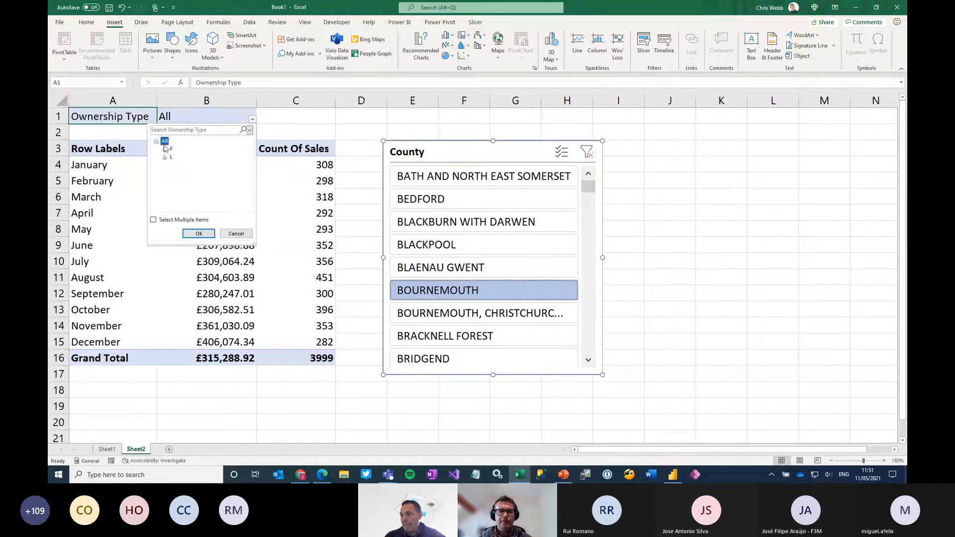
click(194, 234)
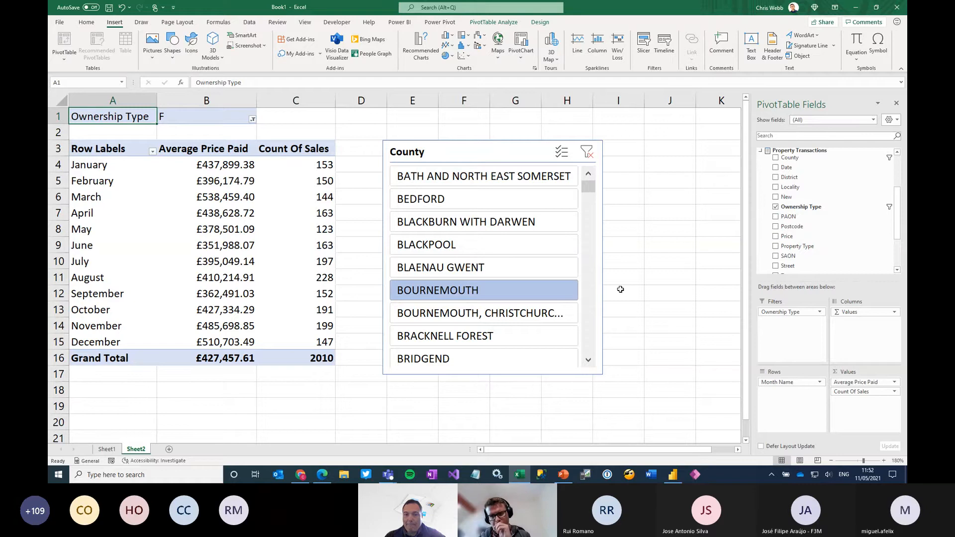
Try to add the Price column from Property Transactions to the PivotTable's values
drag(899, 199, 895, 216)
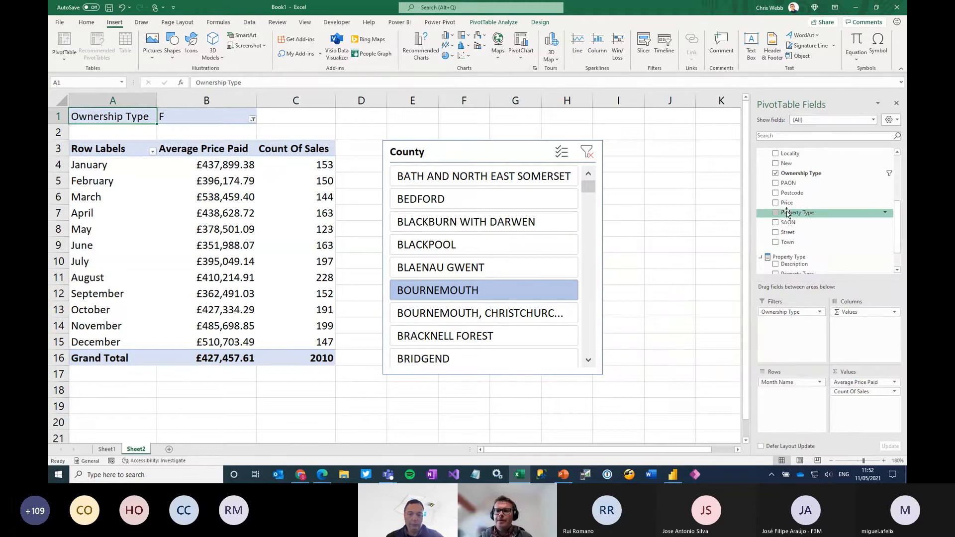
drag(787, 204, 854, 408)
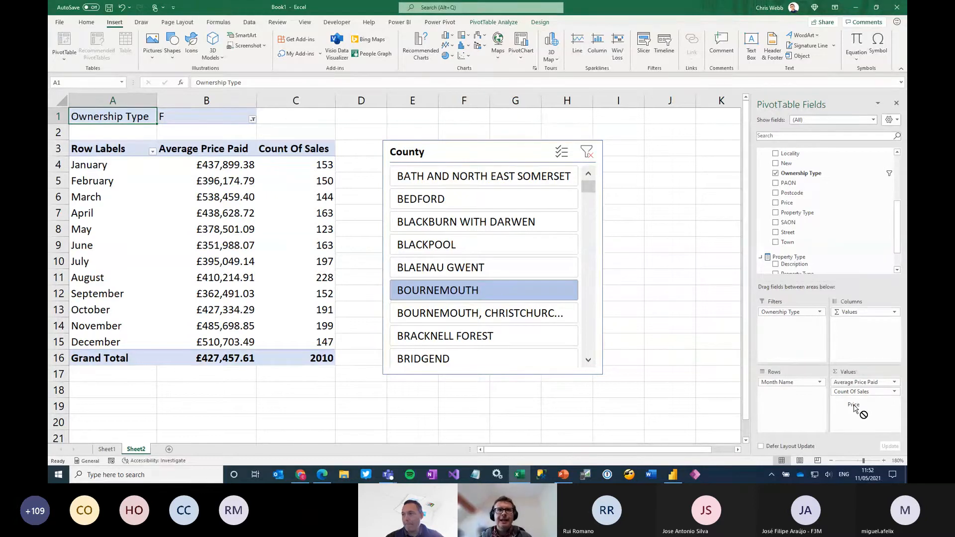
drag(854, 408, 802, 180)
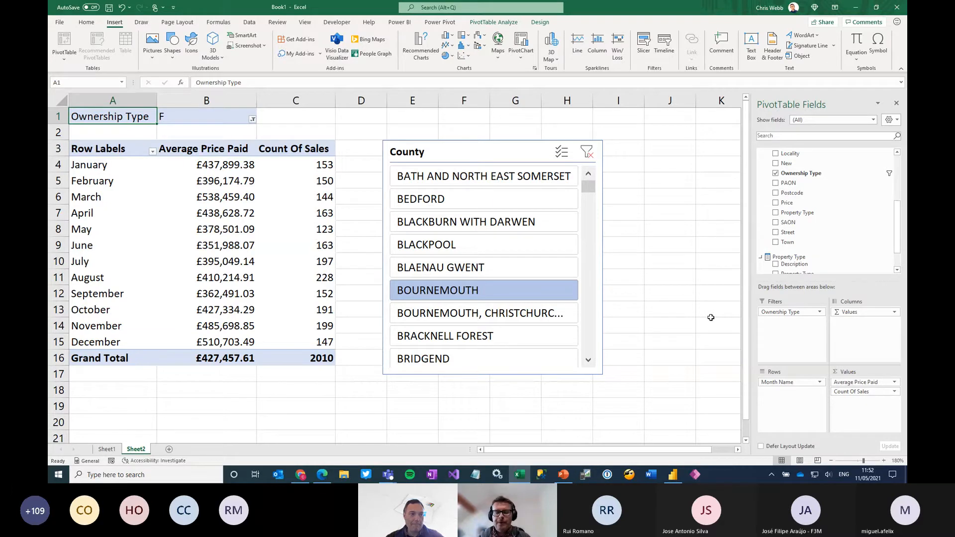
Insert a timeline on the Date field, and move and enlarge it beside the County slicer
click(849, 462)
click(220, 183)
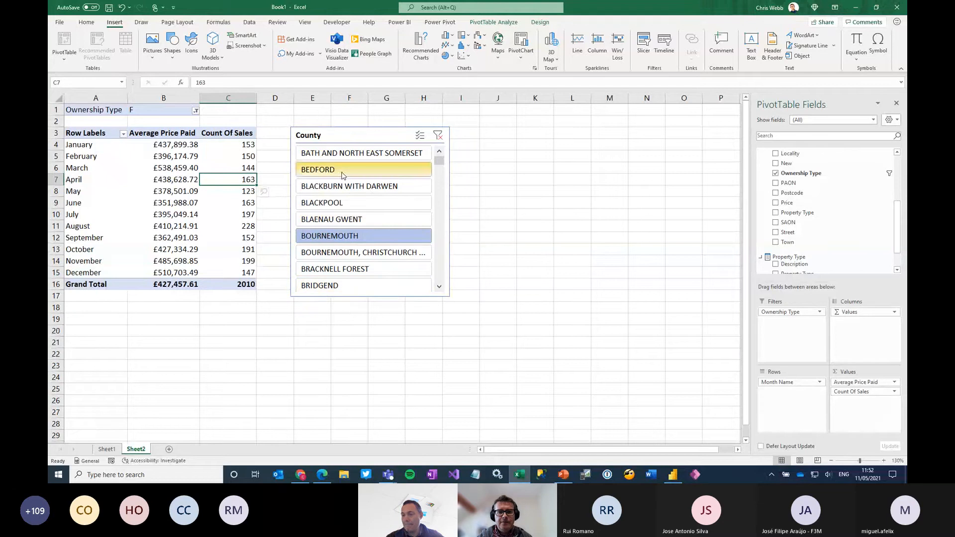
click(667, 43)
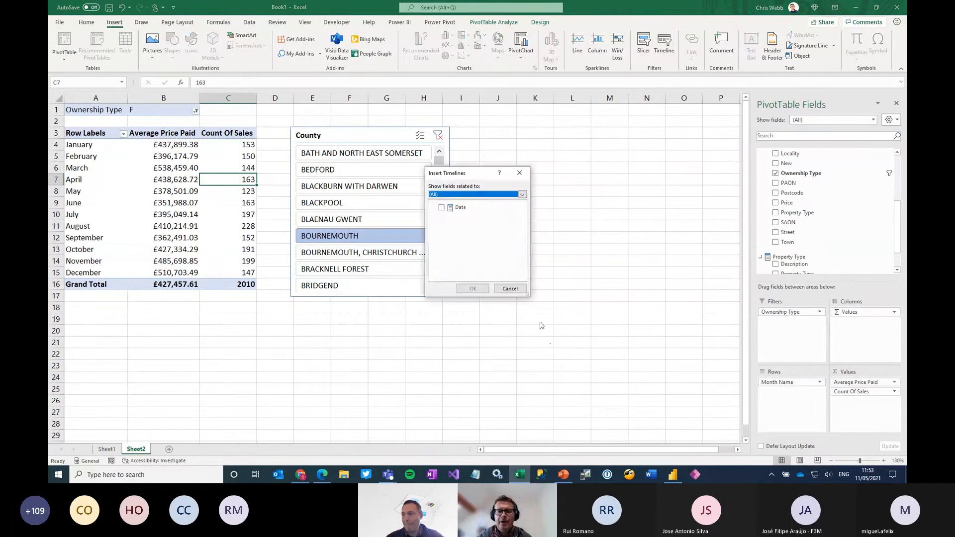
click(442, 209)
click(473, 288)
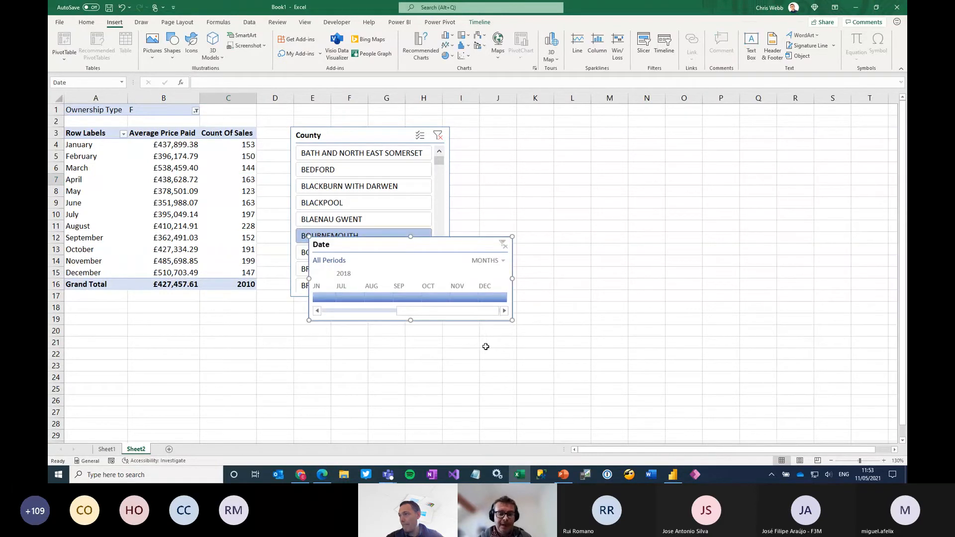
drag(484, 232, 678, 120)
drag(710, 208, 764, 256)
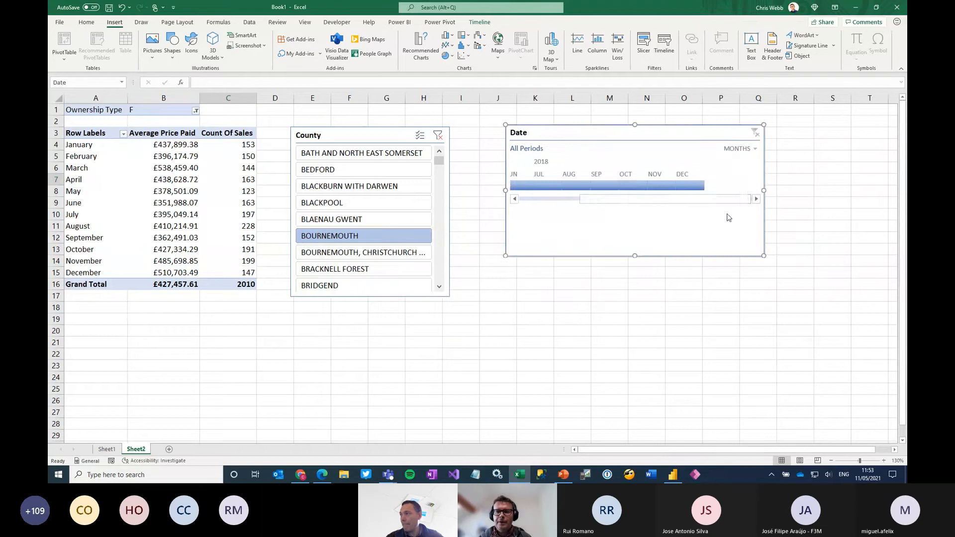
Filter the Date timeline to Jun - Aug 2018, then remove that filter along with the timeline
click(751, 148)
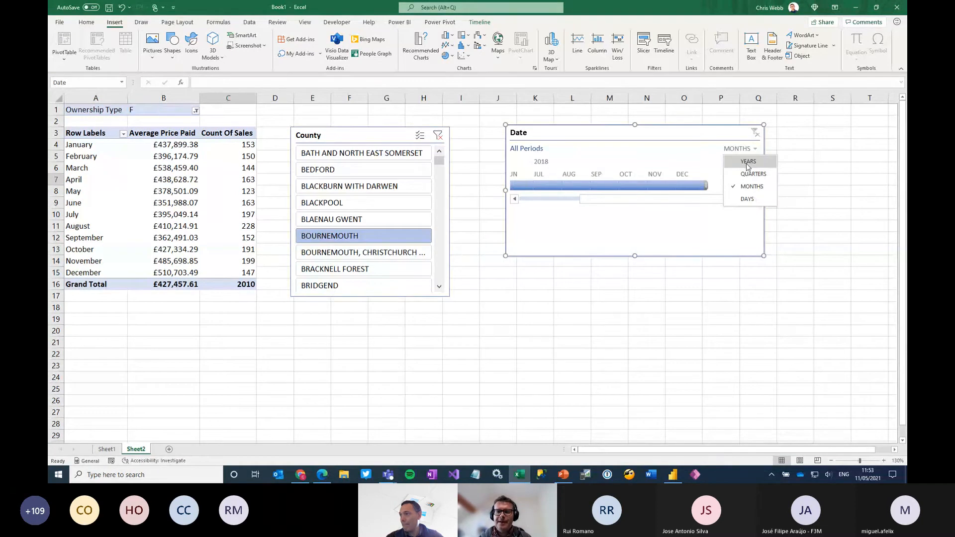
click(624, 200)
drag(624, 200, 534, 211)
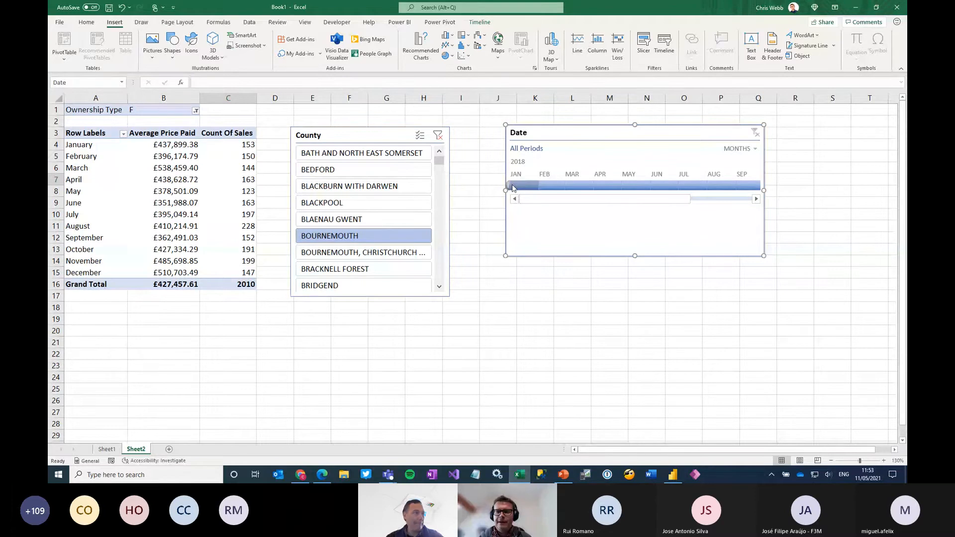
drag(513, 188, 657, 187)
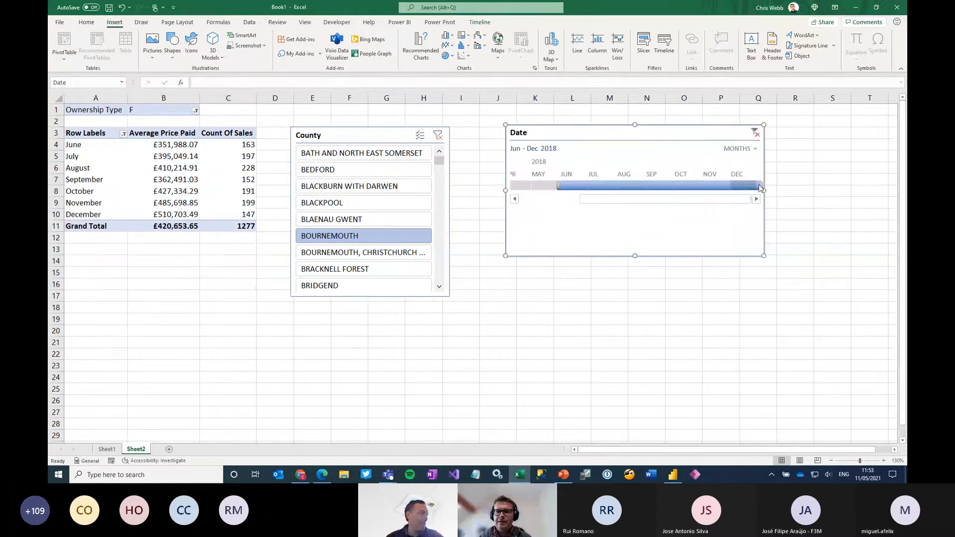
drag(716, 187, 632, 188)
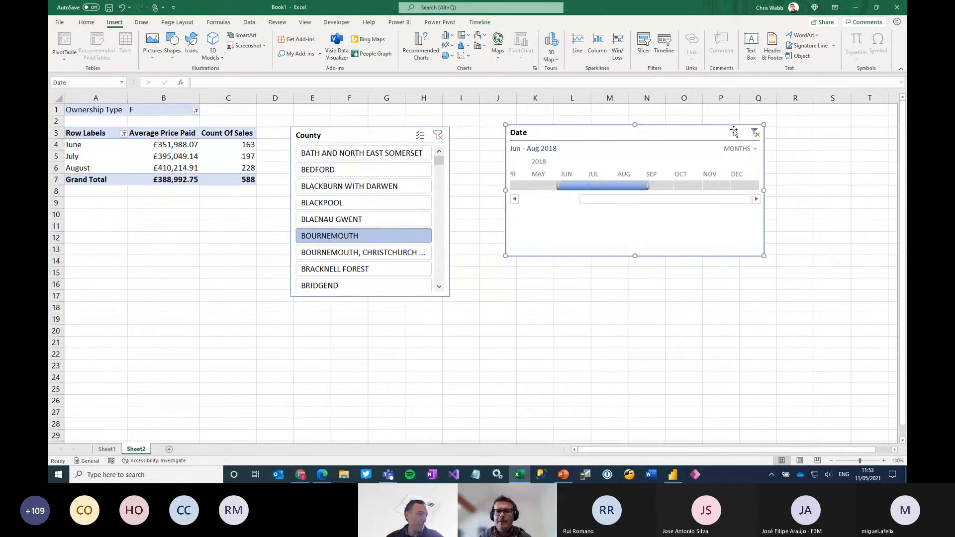
click(755, 132)
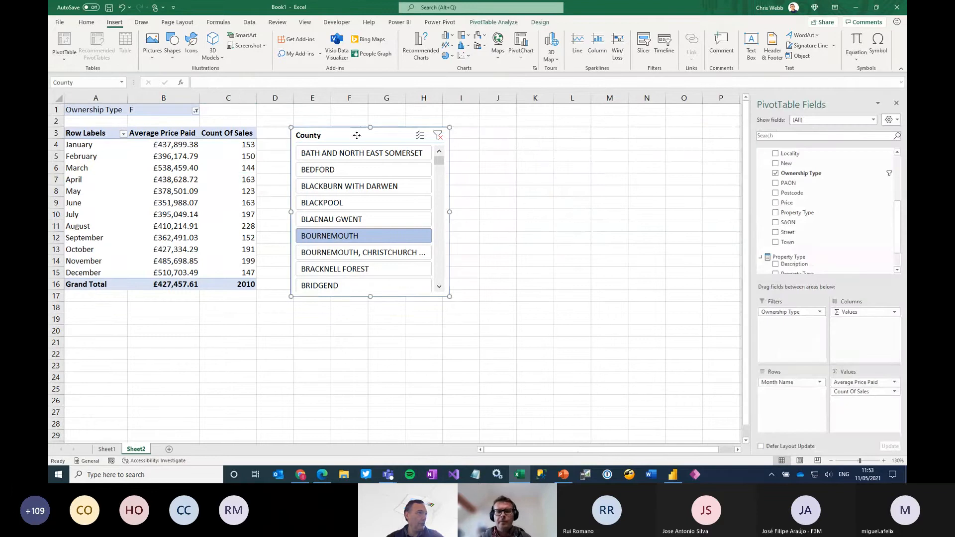
Move the County slicer below the PivotTable and select a cell in the PivotTable
drag(362, 133, 328, 316)
click(164, 191)
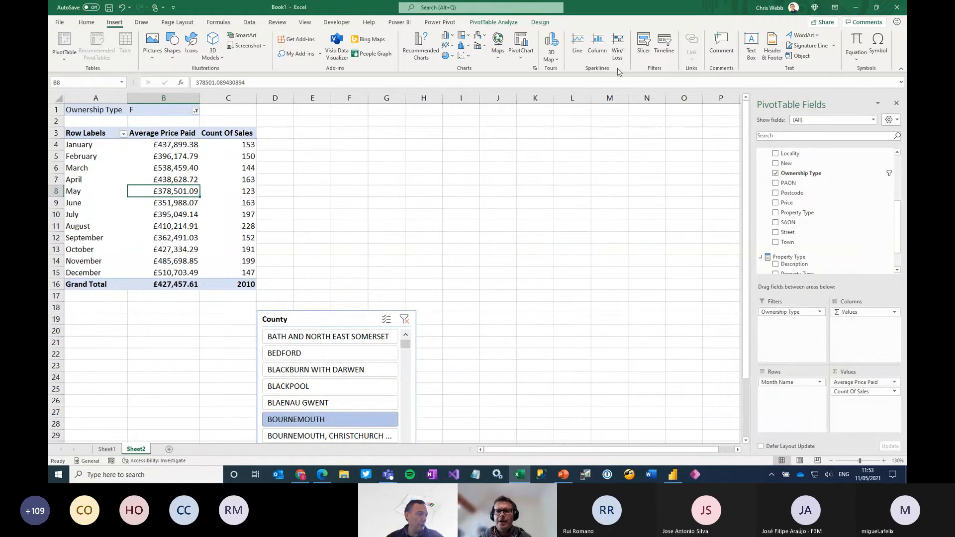
Rearrange the PivotTable with Property Type on rows and Month Name on columns
click(494, 23)
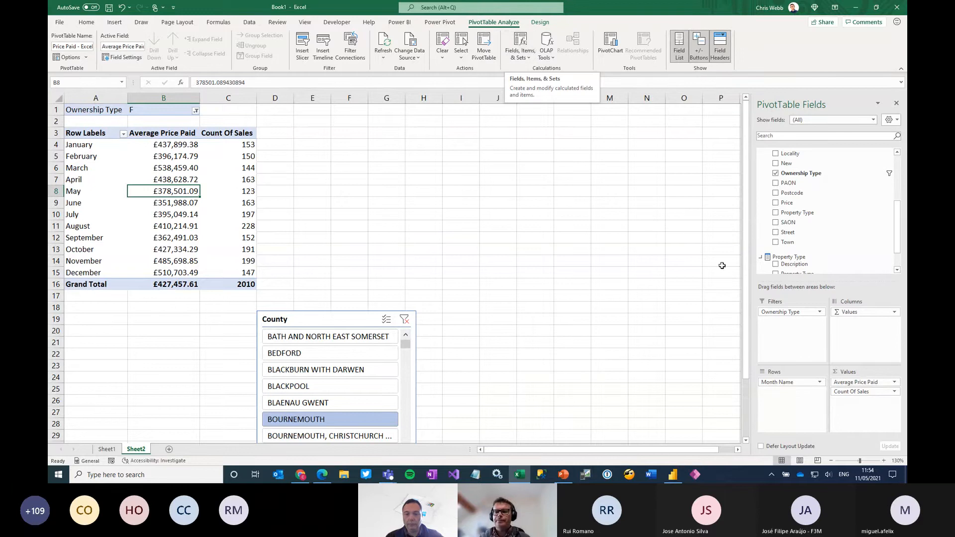
drag(783, 387, 858, 311)
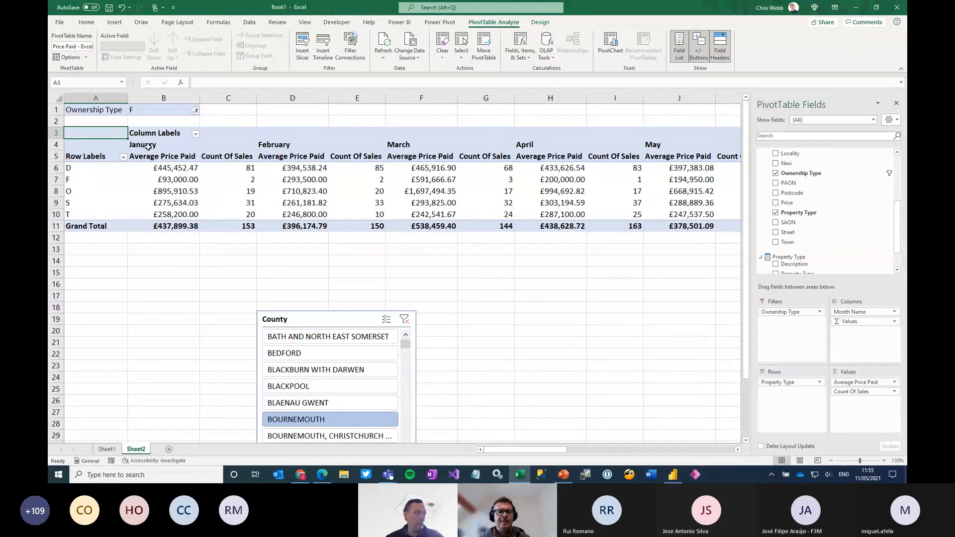
mouse_move(158, 206)
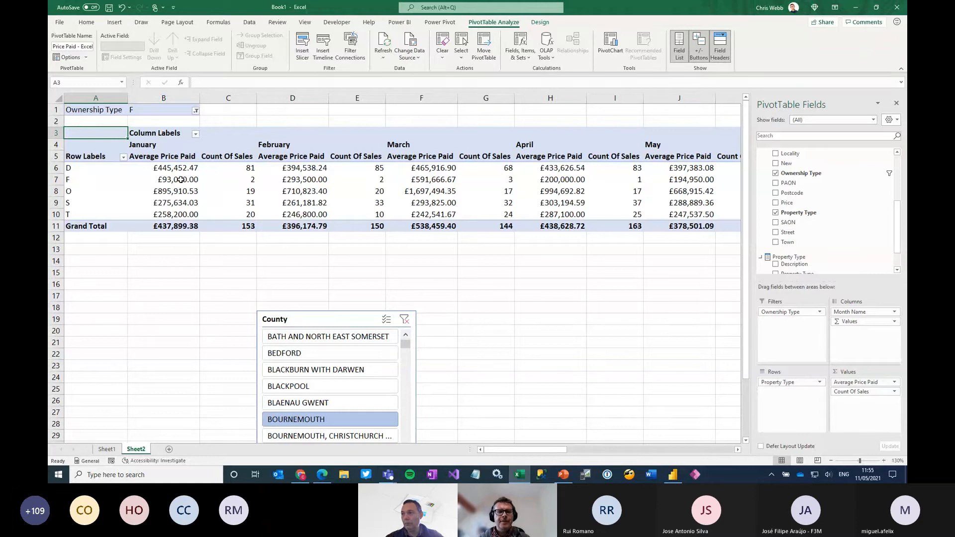
mouse_move(229, 194)
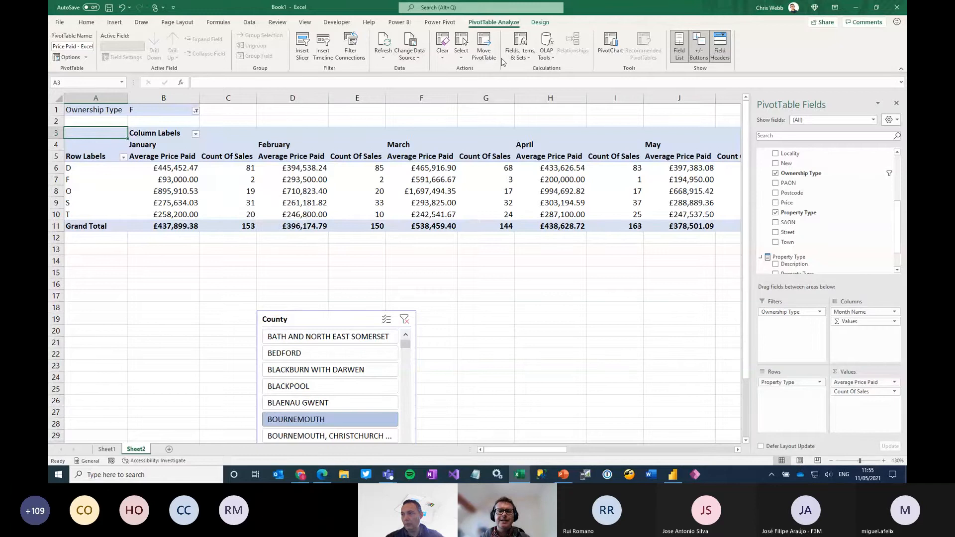
Start a new set based on the column items and name it My Columns
click(522, 58)
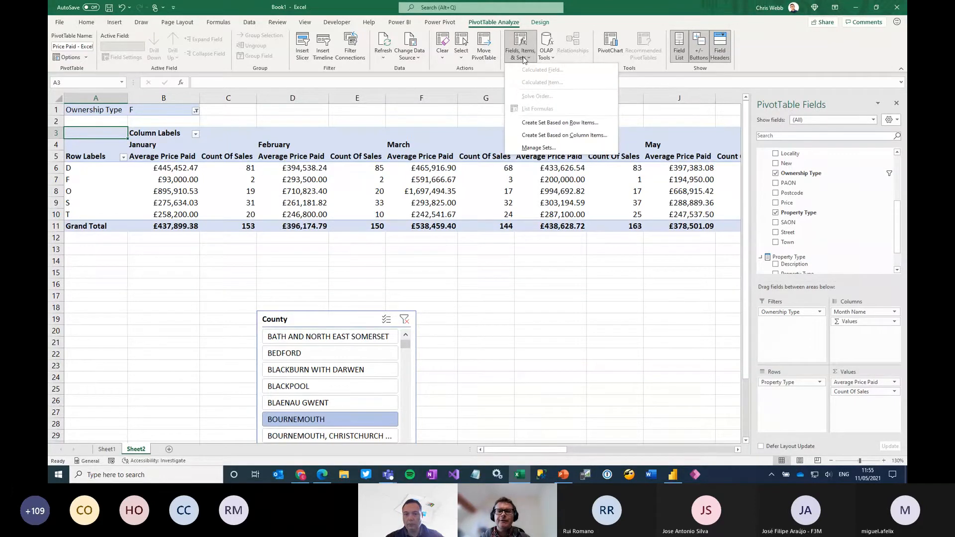
click(573, 135)
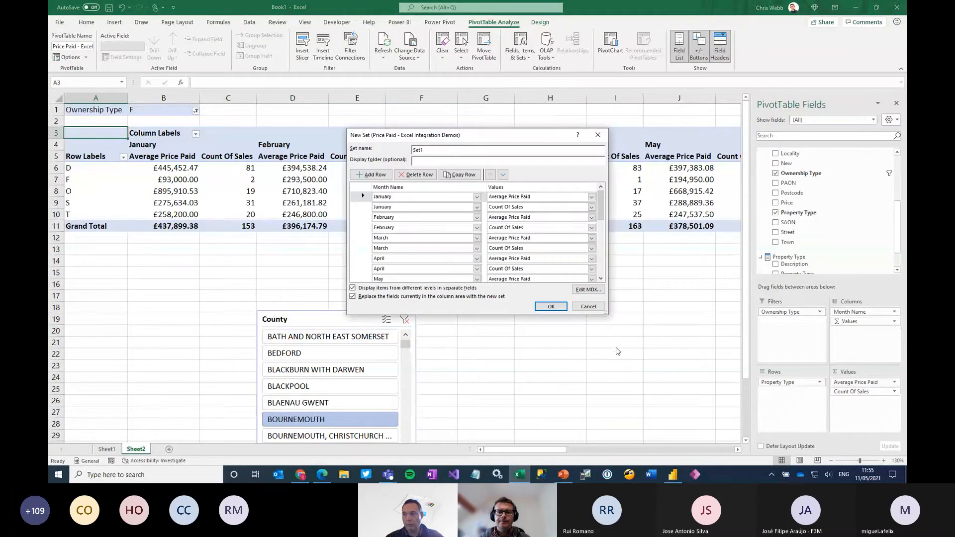
drag(427, 152, 378, 158)
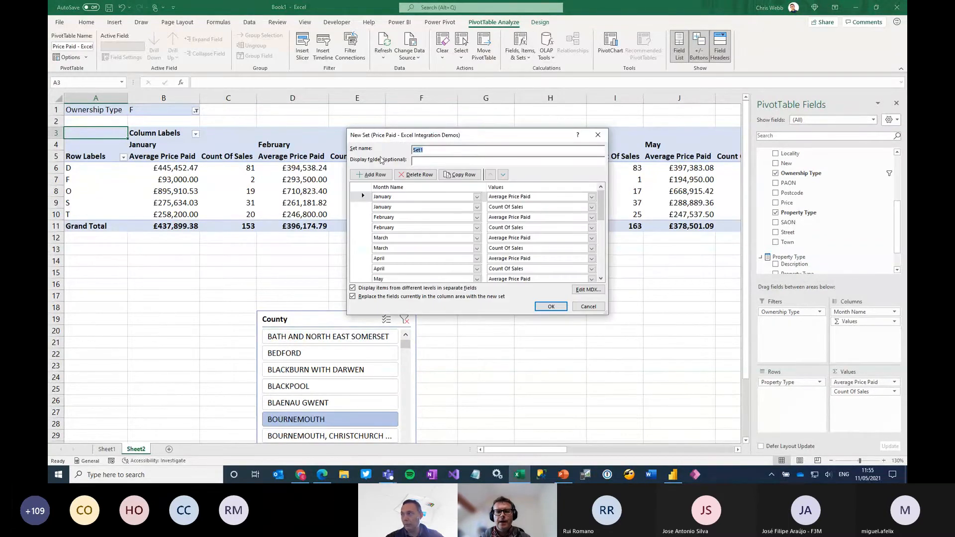
text(My Col)
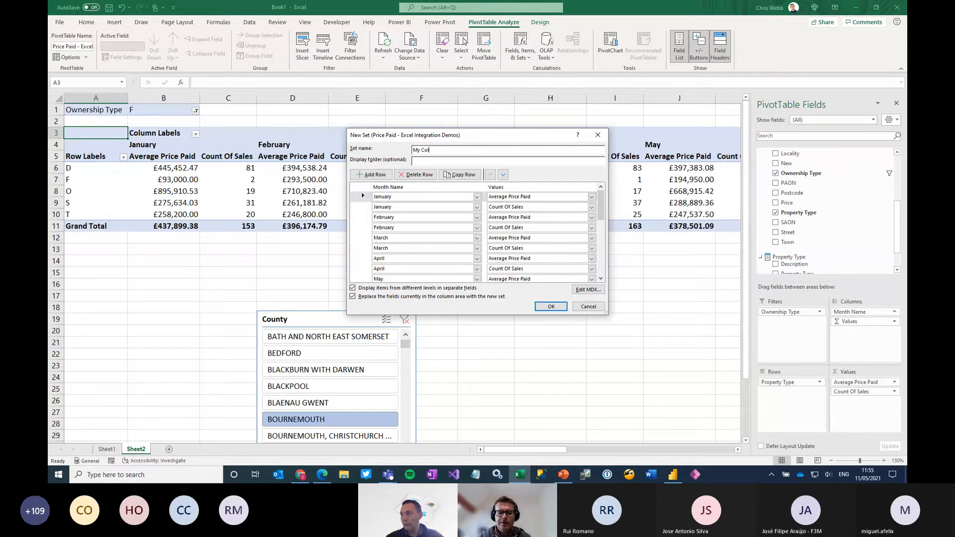
text(umns)
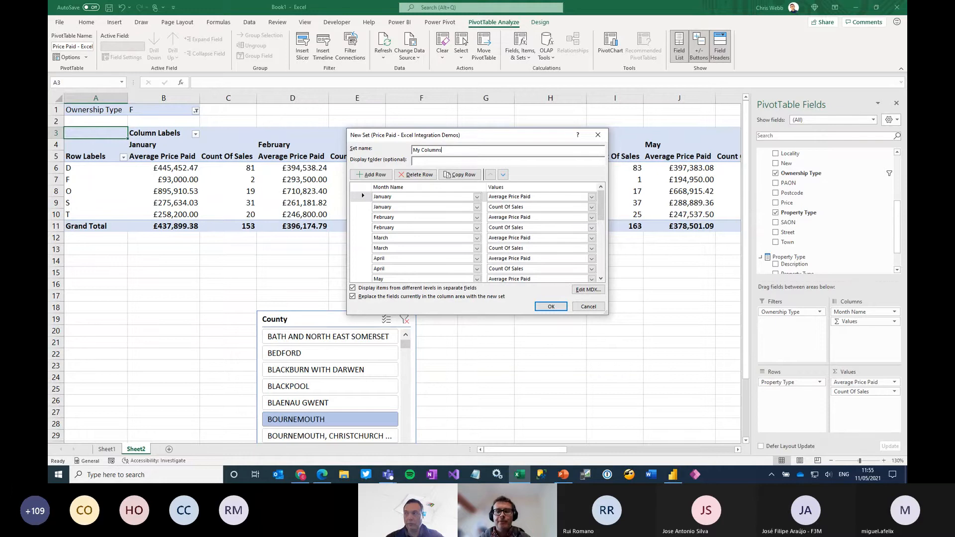
Delete the Count Of Sales rows for January through May from the new set
click(369, 208)
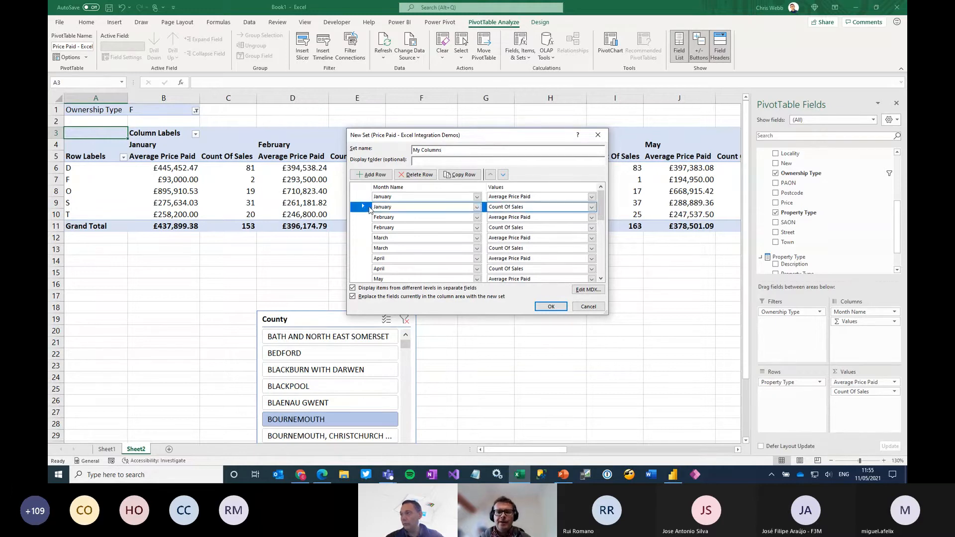
click(415, 174)
click(415, 174)
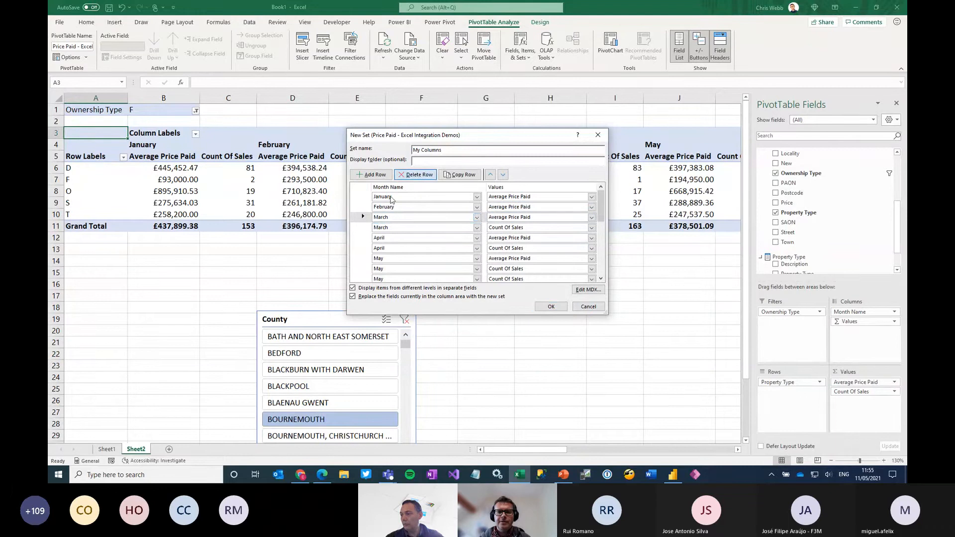
click(415, 174)
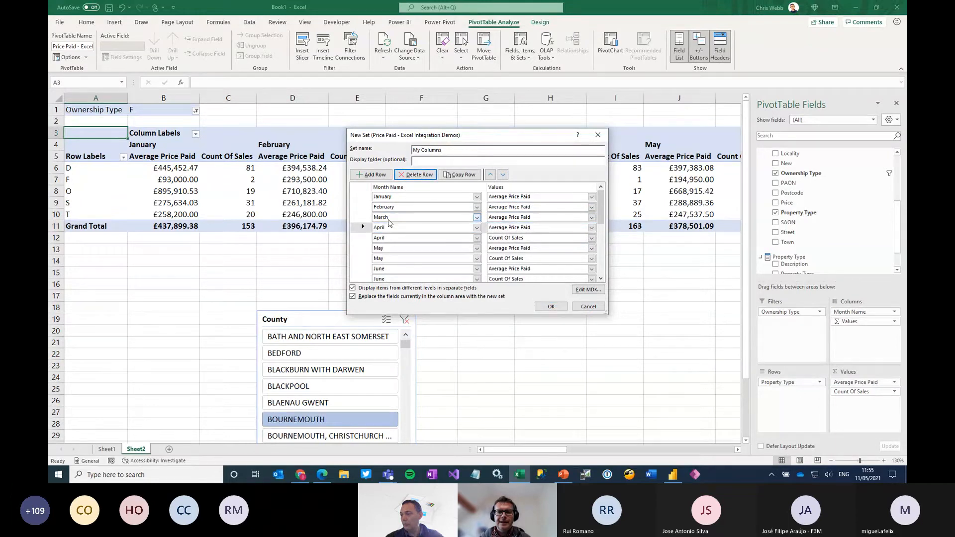
click(415, 174)
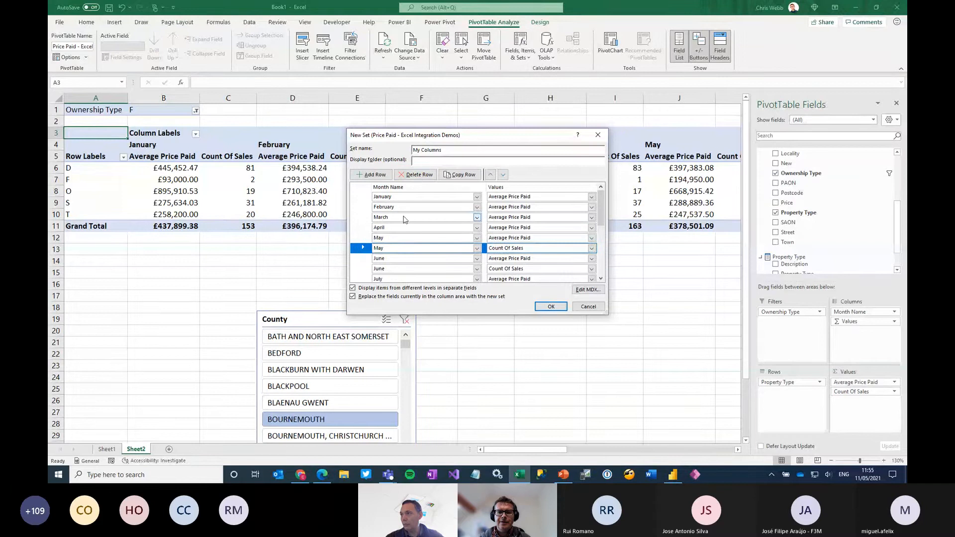
click(416, 174)
Delete the Count Of Sales rows for June through September from the set
scroll(403, 239, down, 1)
click(363, 228)
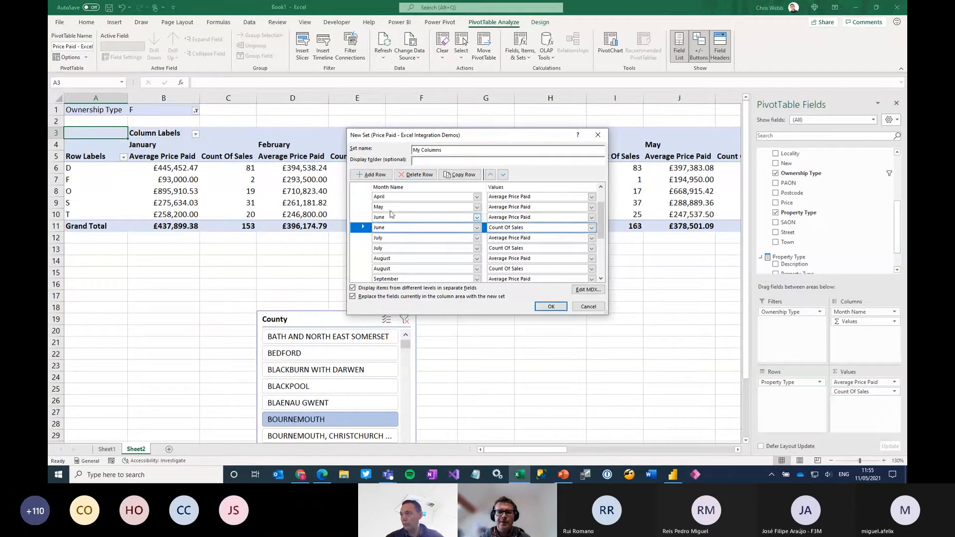
click(411, 176)
click(363, 238)
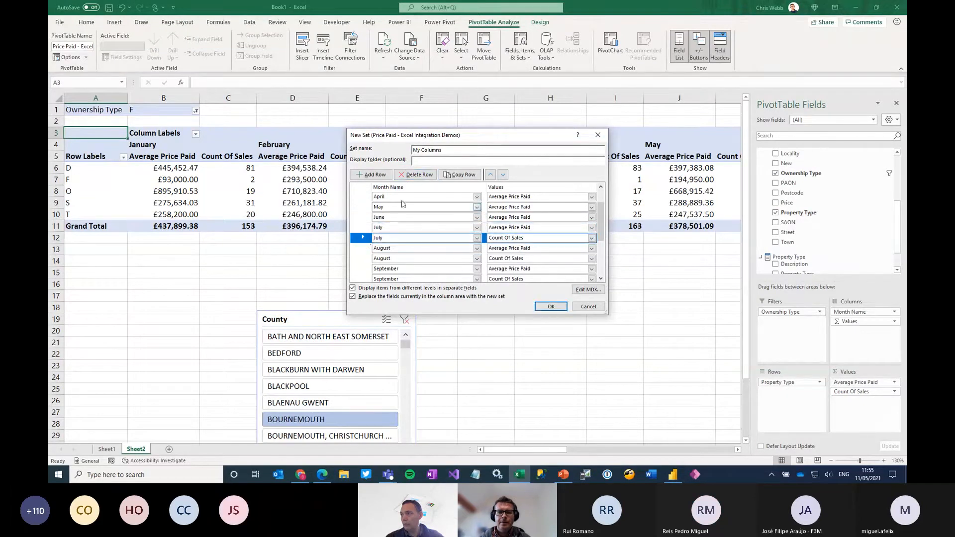
click(416, 174)
click(363, 249)
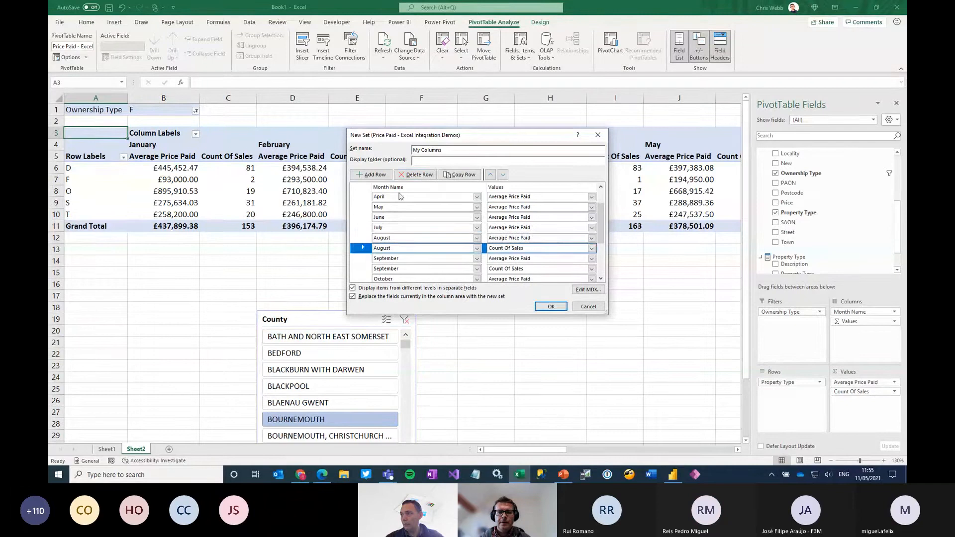
click(415, 174)
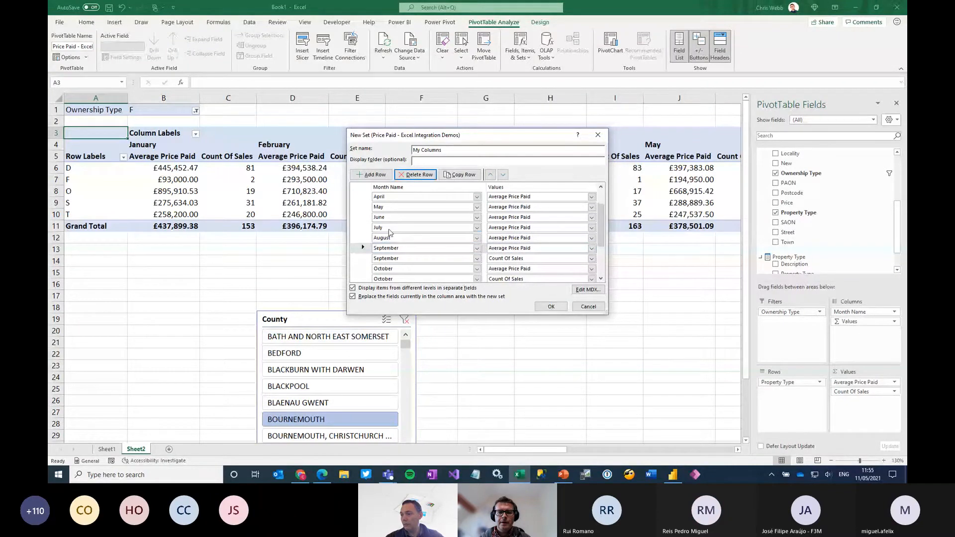
click(363, 258)
click(416, 175)
Delete the October and November Count Of Sales rows and both All rows, keeping December's Count Of Sales, and apply the set
scroll(369, 269, down, 1)
click(364, 238)
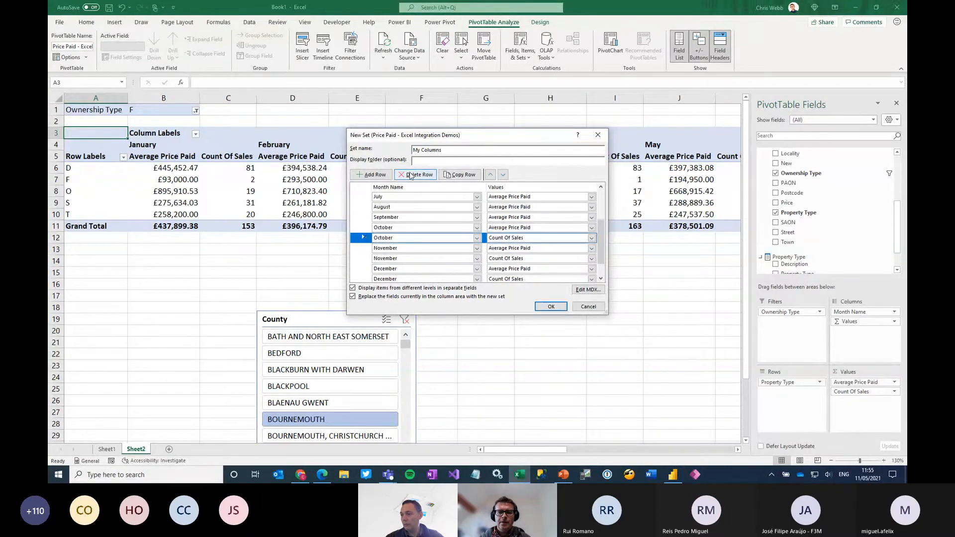
click(415, 175)
click(364, 247)
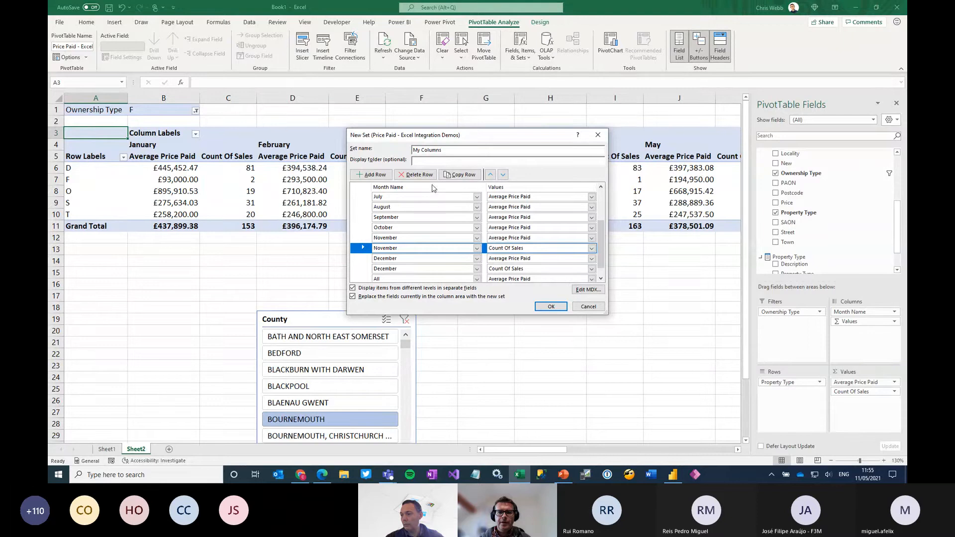
click(416, 174)
click(364, 268)
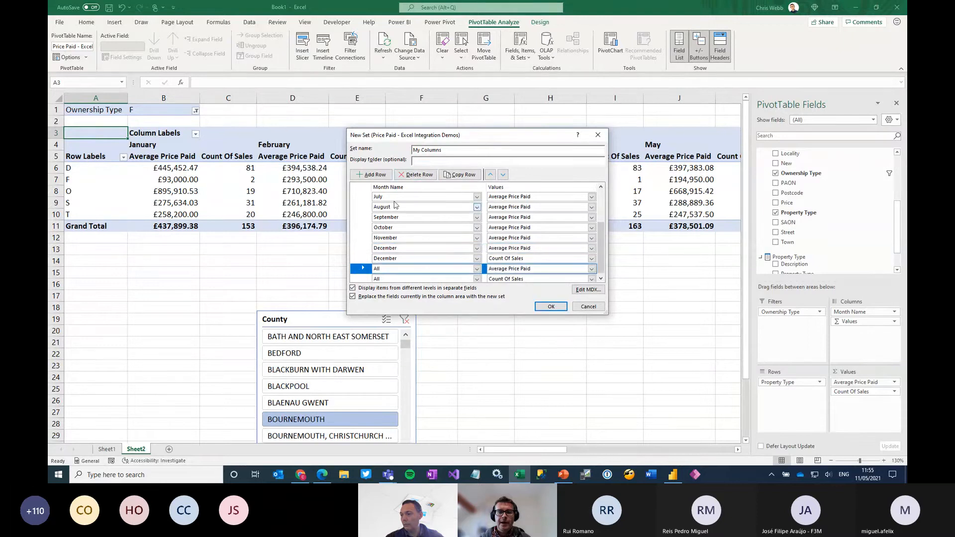
click(415, 174)
click(363, 277)
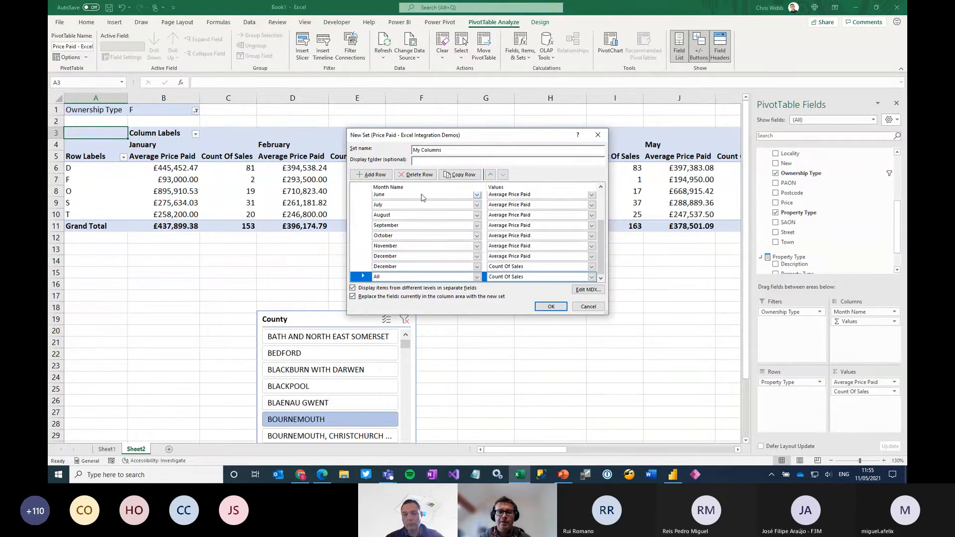
click(415, 175)
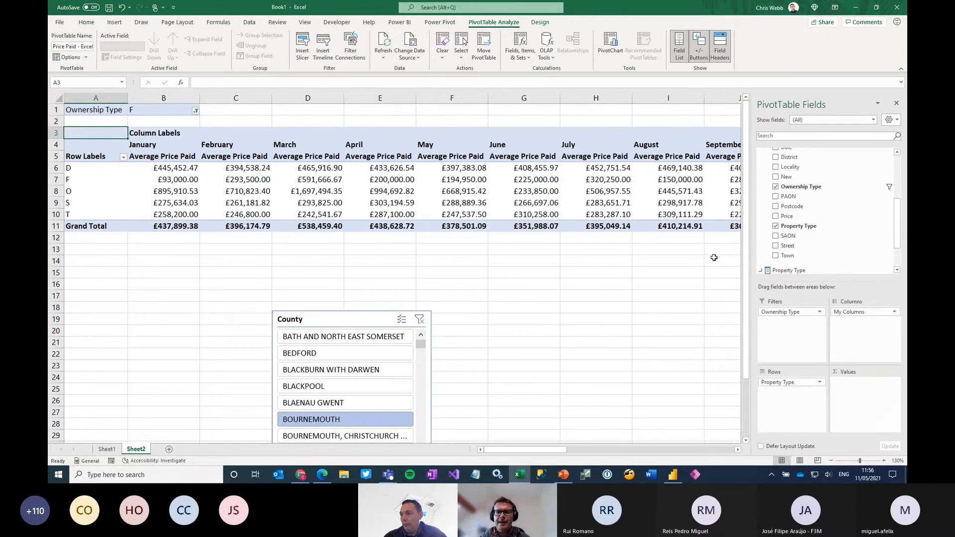
Examine all the PivotTable's monthly columns and the My Columns entry under Sets in the field list
click(829, 461)
click(830, 461)
click(830, 461)
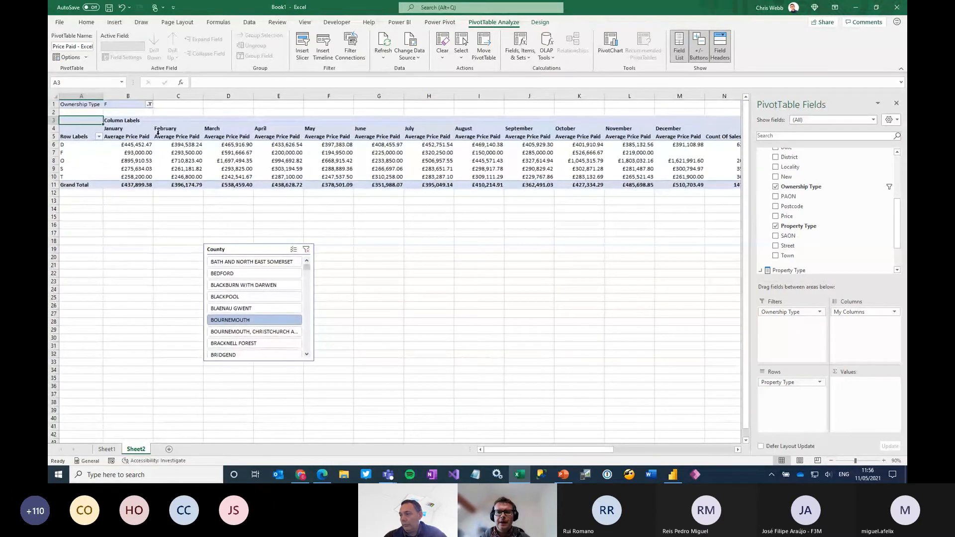
mouse_move(600, 450)
mouse_down()
mouse_move(610, 454)
mouse_move(599, 459)
mouse_up()
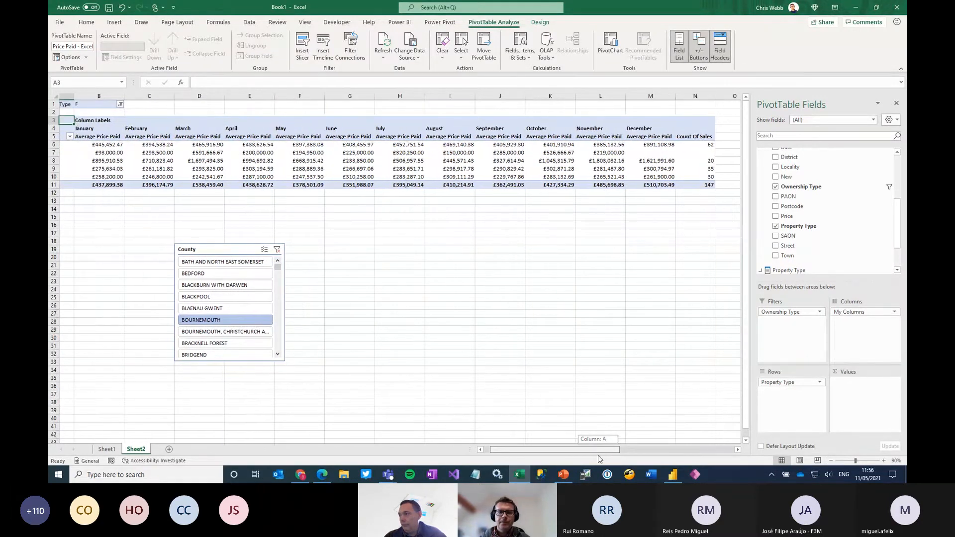
drag(600, 458, 600, 458)
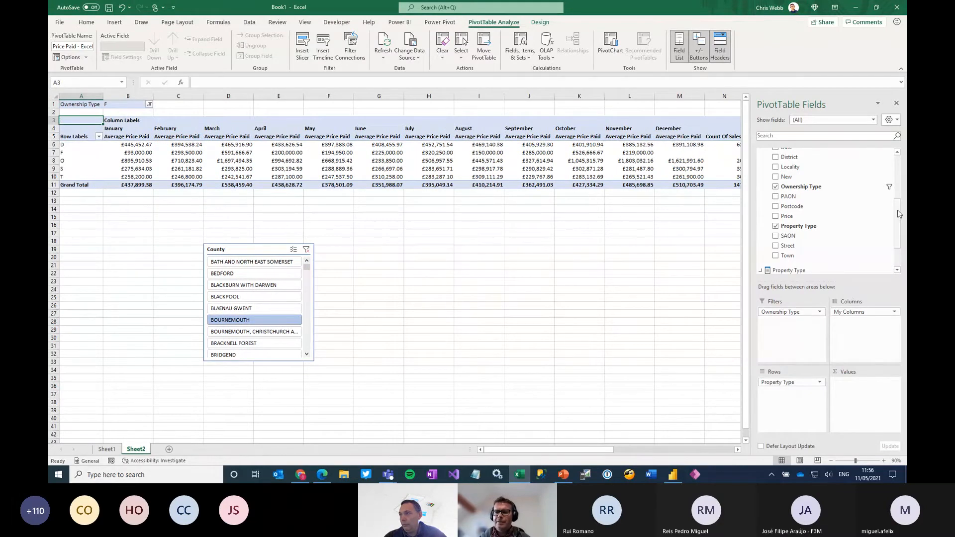
drag(897, 219, 896, 158)
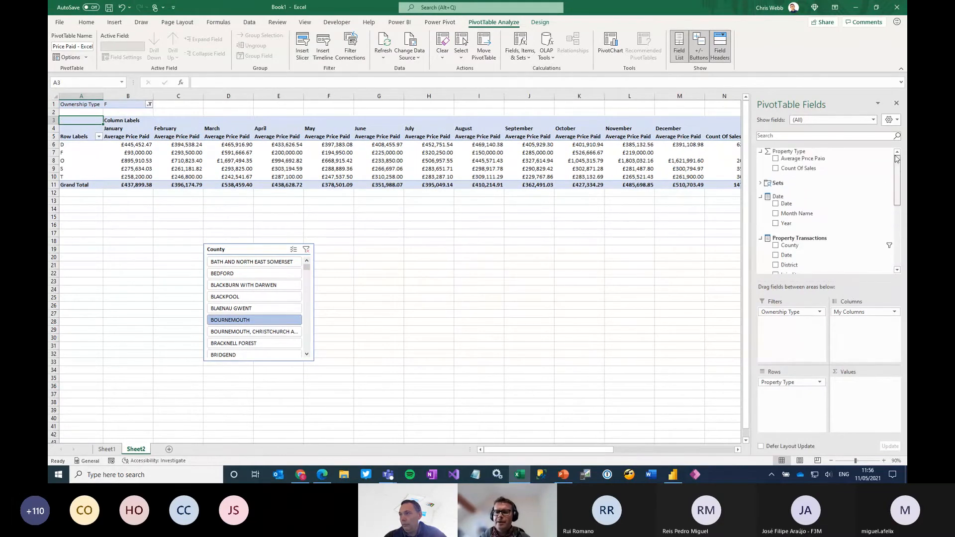
click(760, 183)
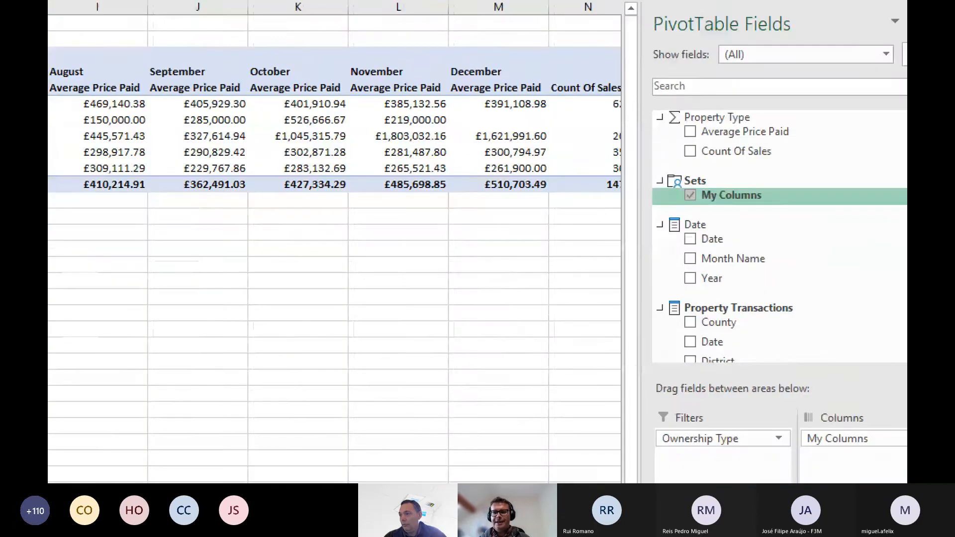
key(Escape)
Remove the My Columns set from the PivotTable and add Count Of Sales as the value
click(776, 191)
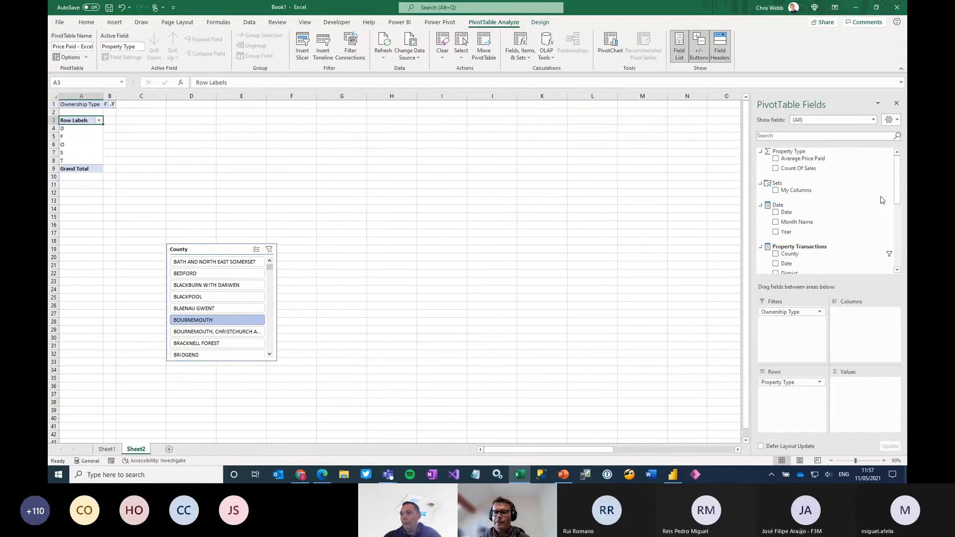
click(796, 168)
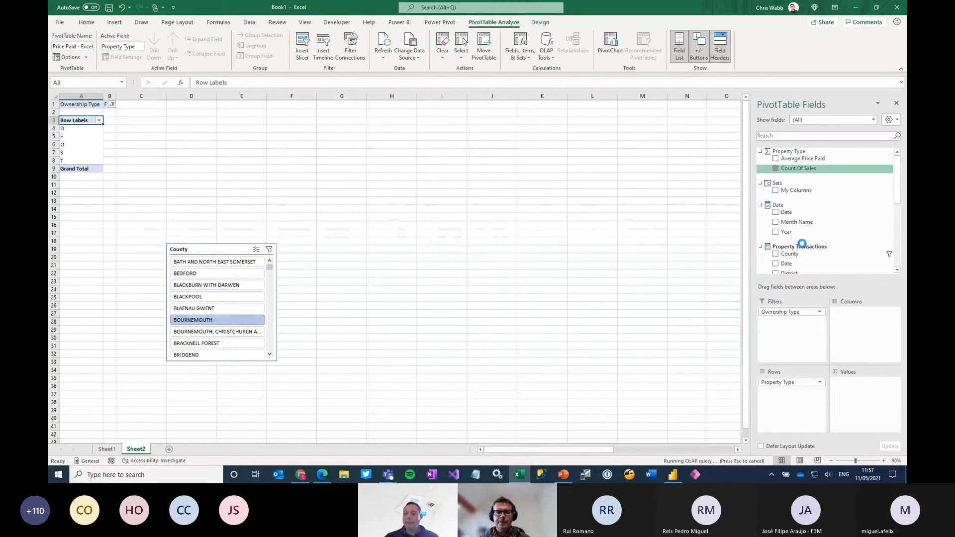
click(884, 460)
click(884, 461)
click(884, 461)
click(884, 460)
click(884, 461)
click(884, 460)
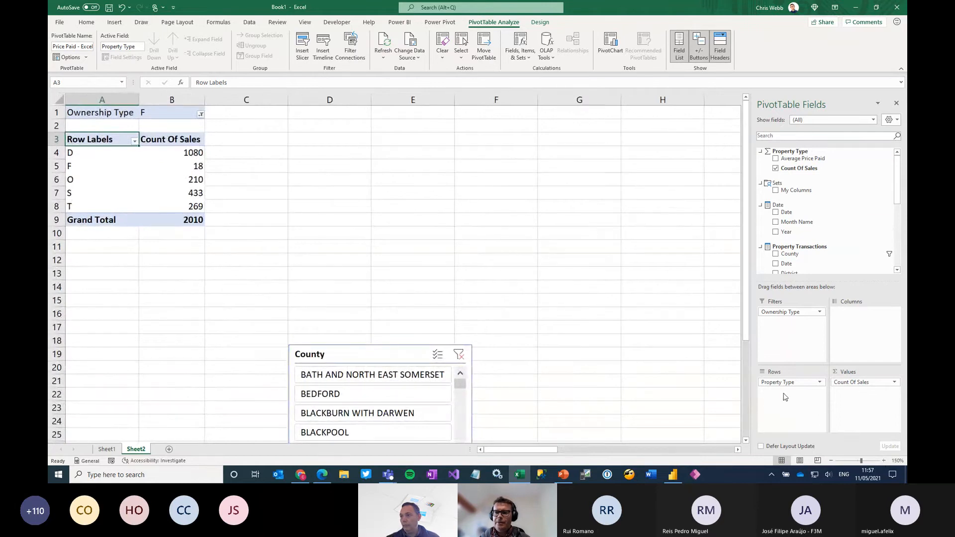
Replace Property Type with Property Type Name on the rows and move the County slicer closer to the PivotTable
drag(788, 382, 635, 287)
scroll(869, 262, down, 10)
drag(874, 263, 790, 401)
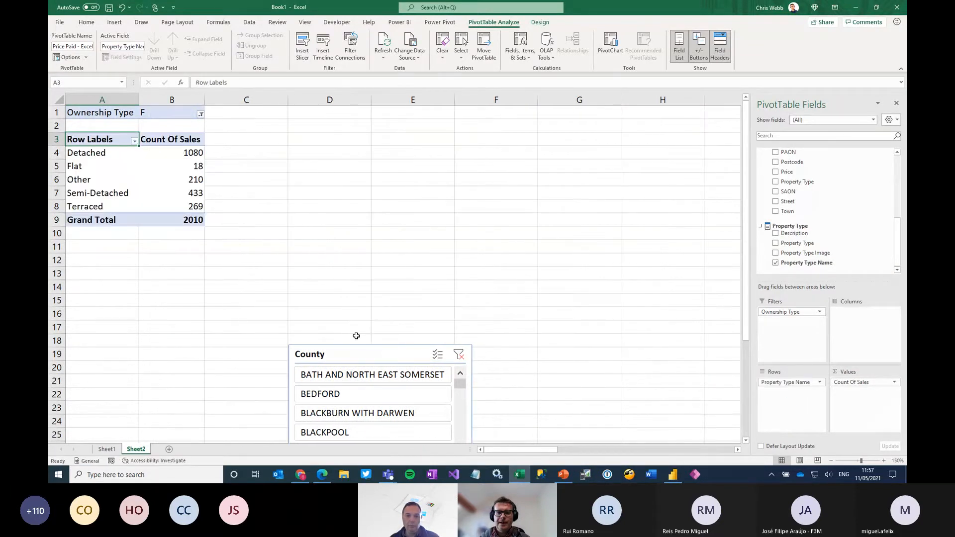
drag(369, 355, 310, 349)
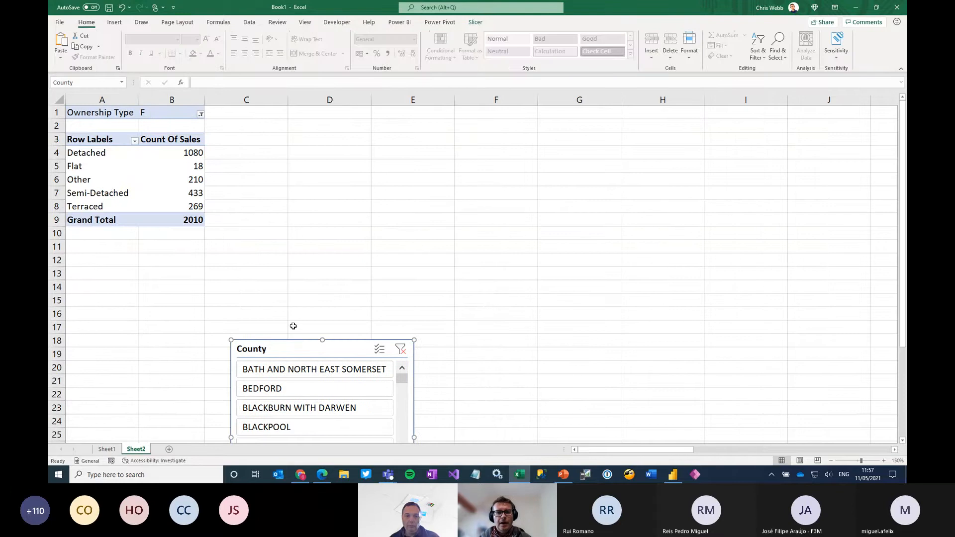
Create an MDX calculated measure named Demo with the expression [Measures].[Count Of Sales] * 2
click(155, 178)
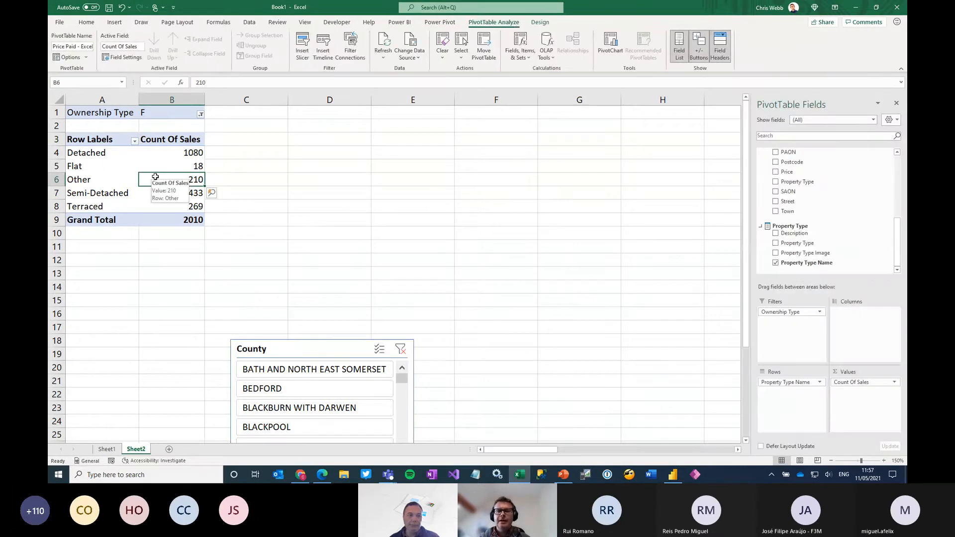
click(549, 55)
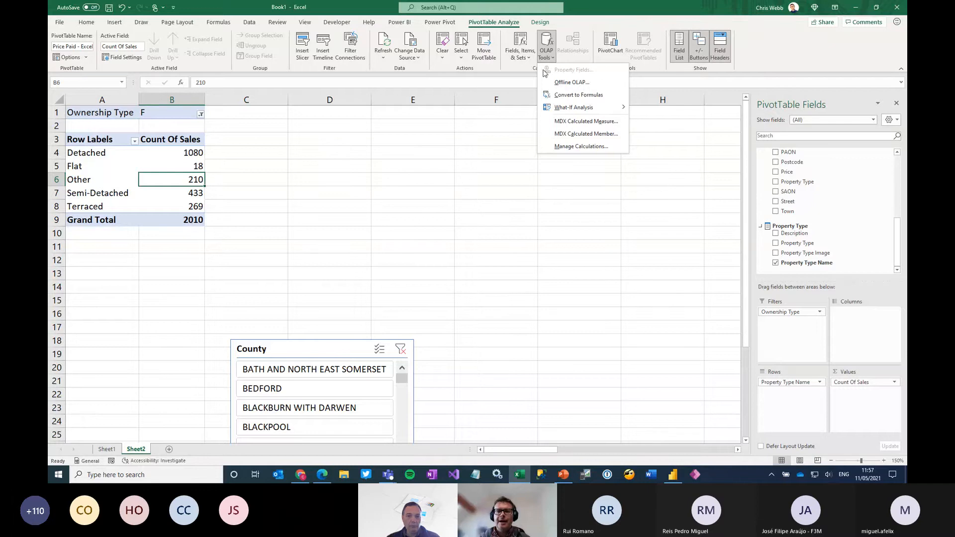
click(586, 121)
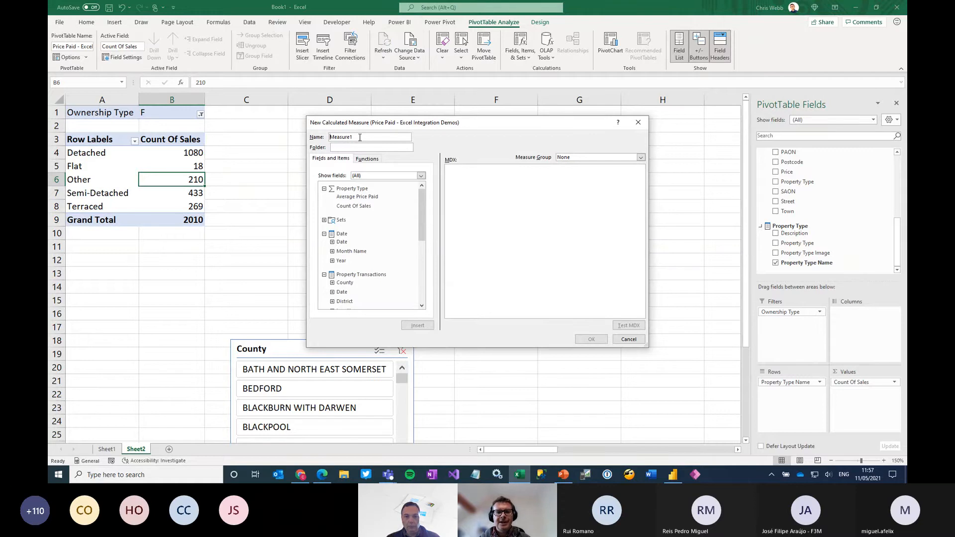
drag(360, 137, 312, 146)
text(Demo)
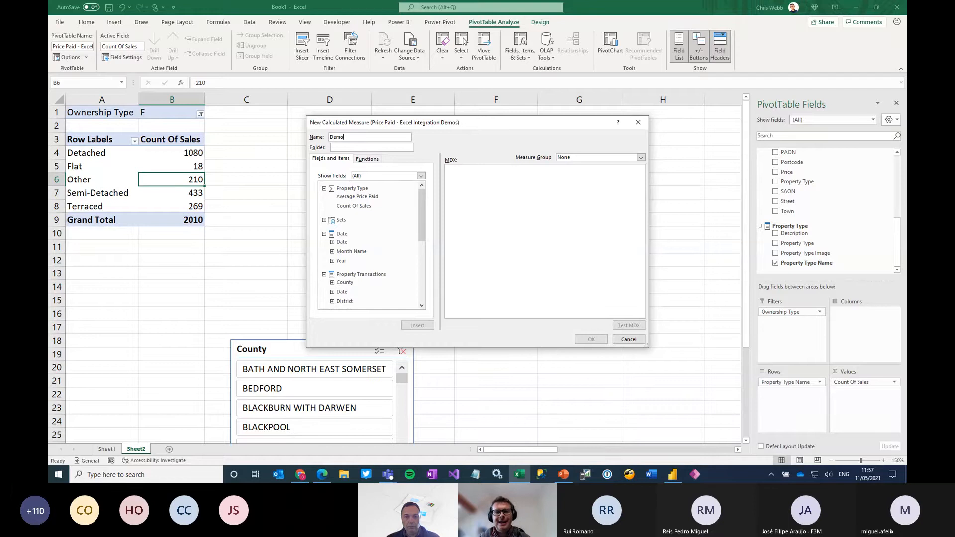
click(355, 206)
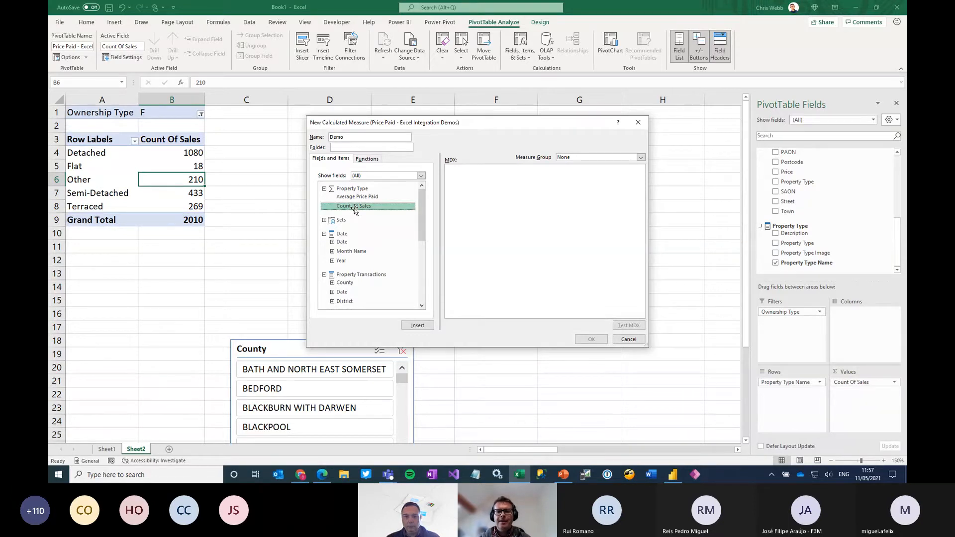
double_click(354, 206)
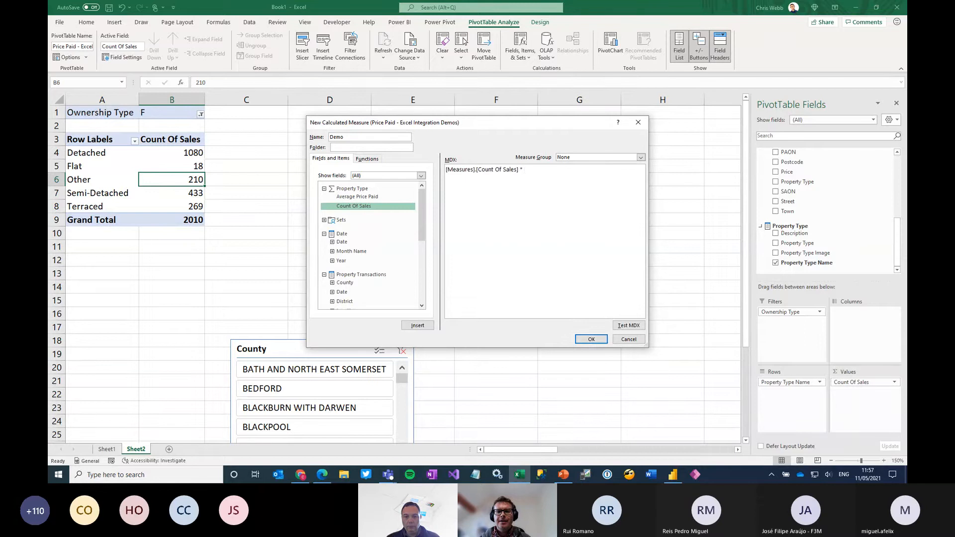
text(* 2)
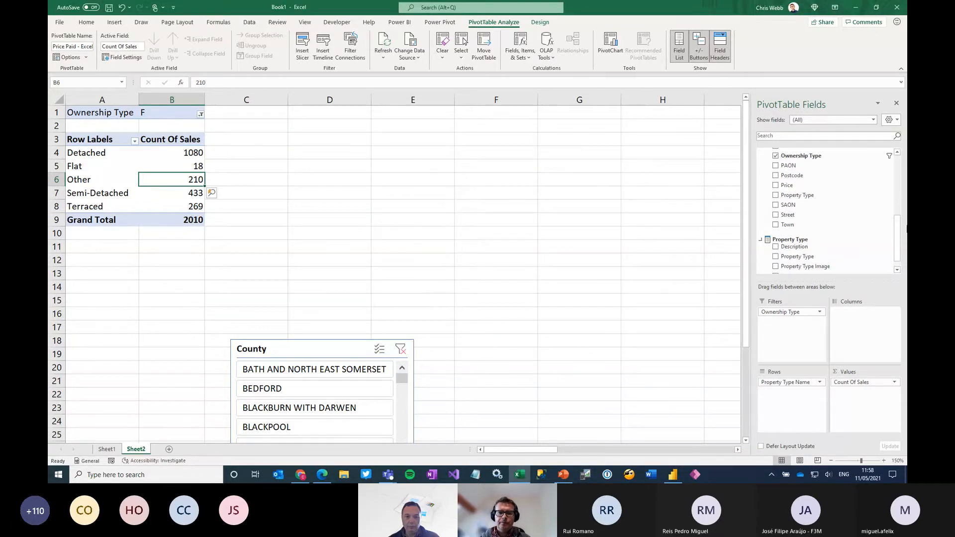
Add the Demo measure to the PivotTable values, then remove it again
scroll(826, 209, up, 5)
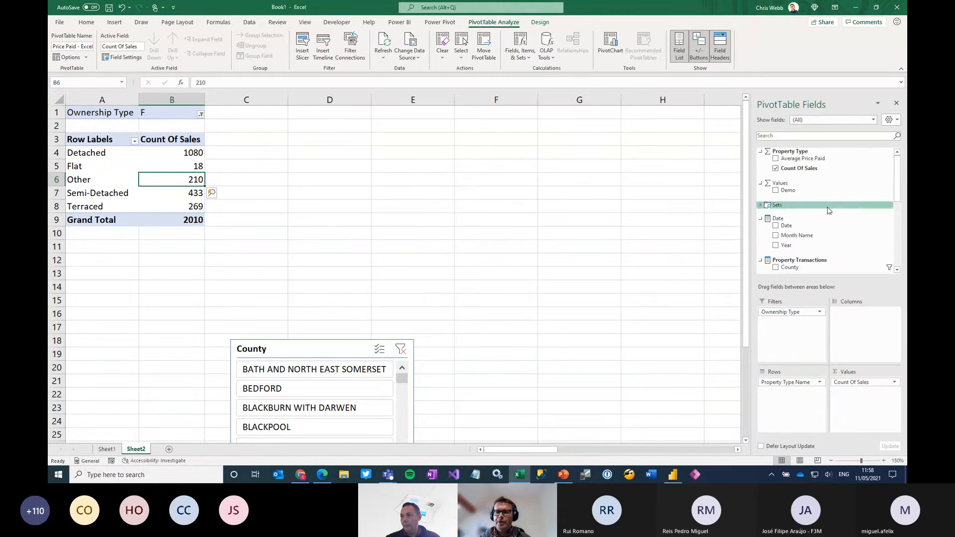
click(776, 190)
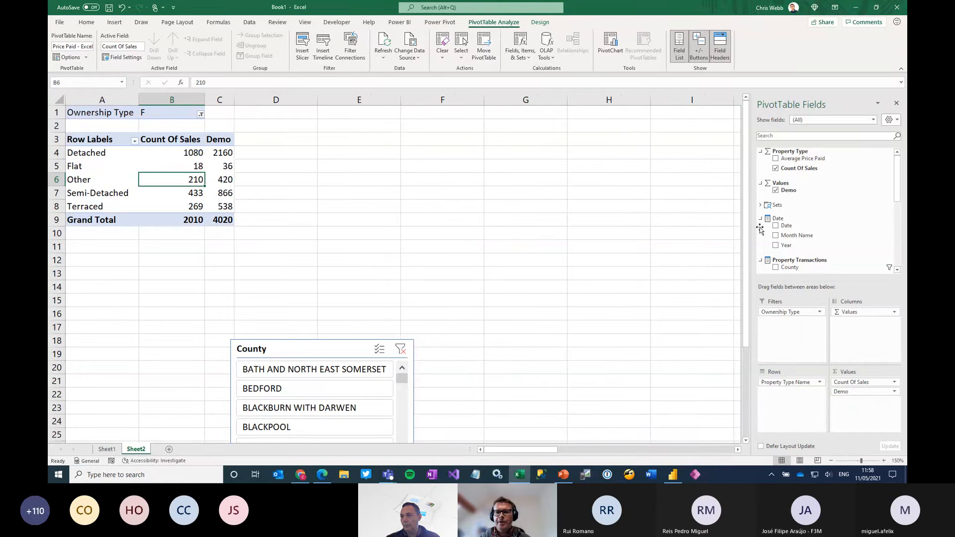
click(775, 190)
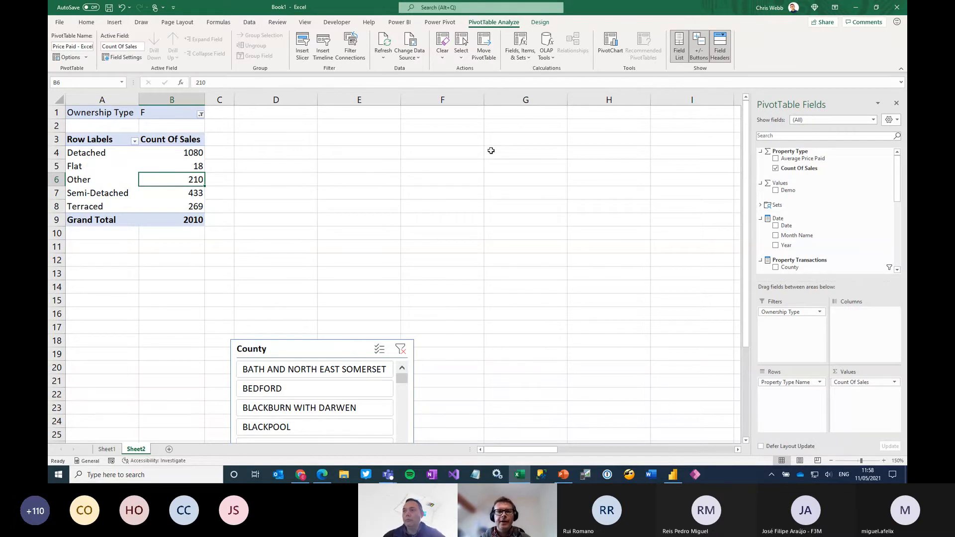
Start an MDX calculated member named Detached + Flat with [Property Type].[Property Type Name] as its parent hierarchy
click(547, 53)
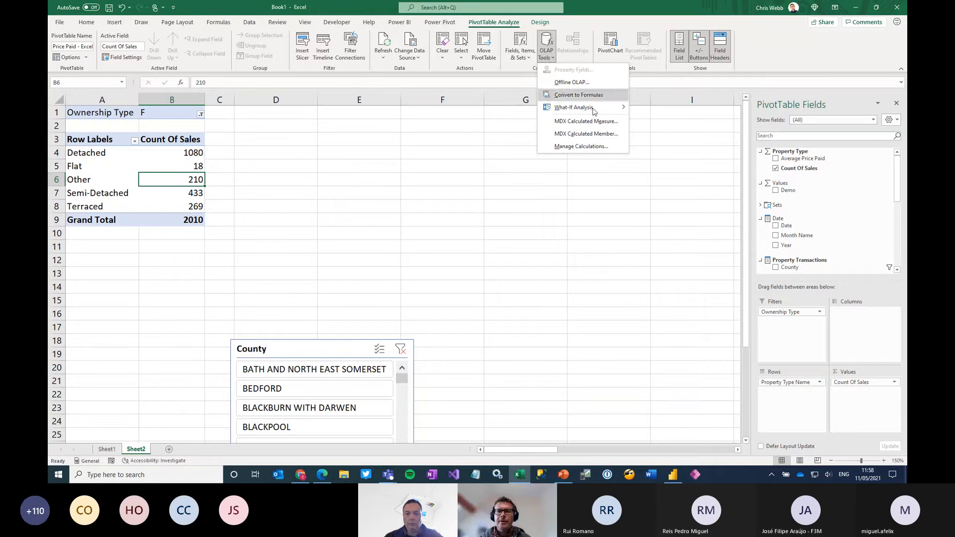
click(586, 133)
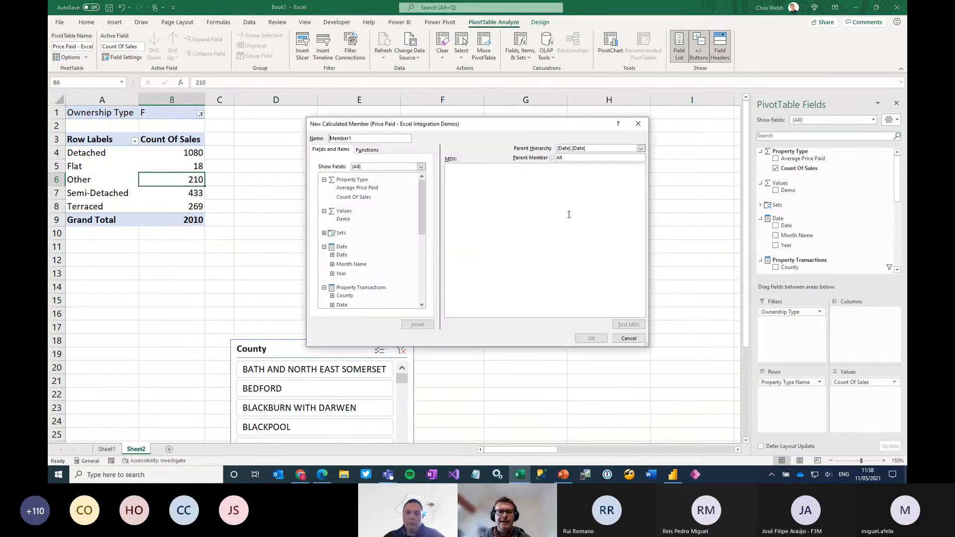
double_click(366, 137)
text(Detached + Flat)
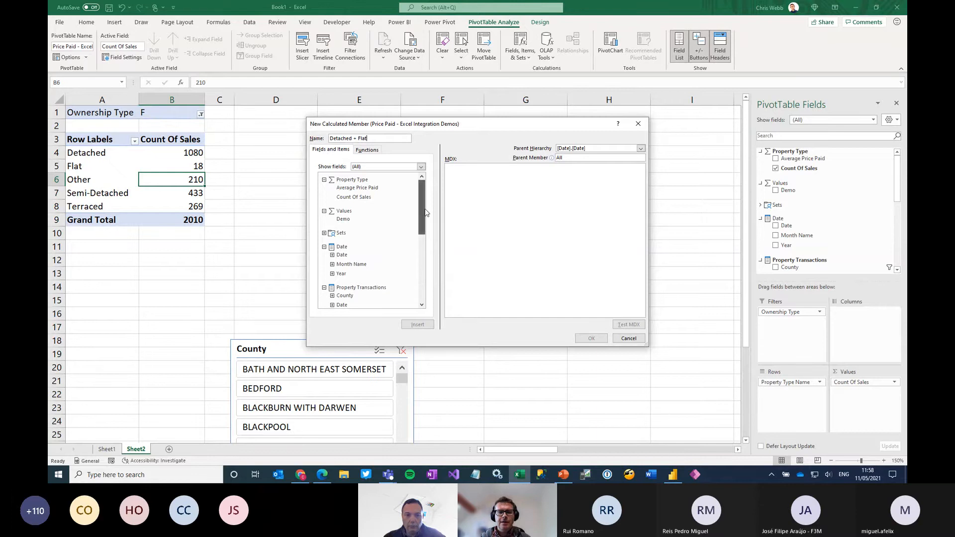
drag(425, 210, 425, 283)
click(640, 150)
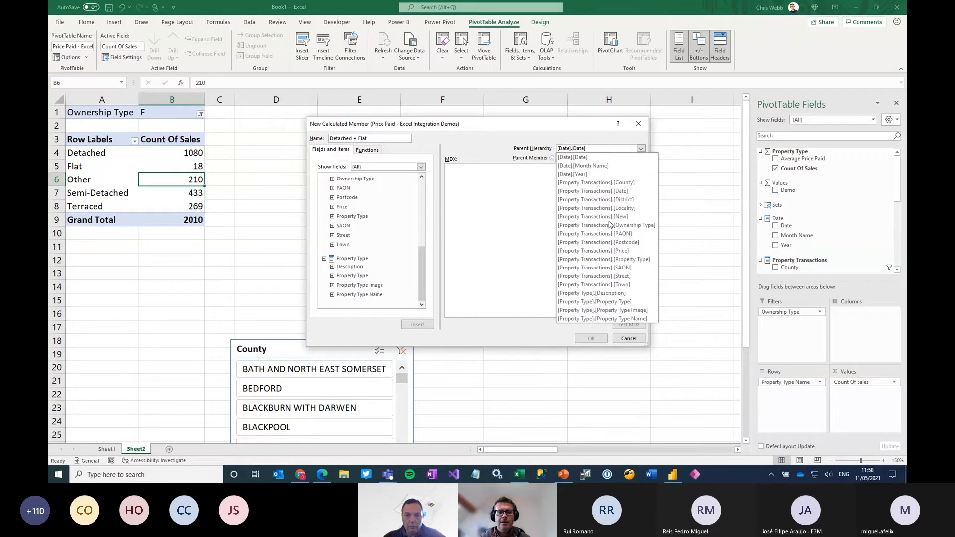
click(613, 321)
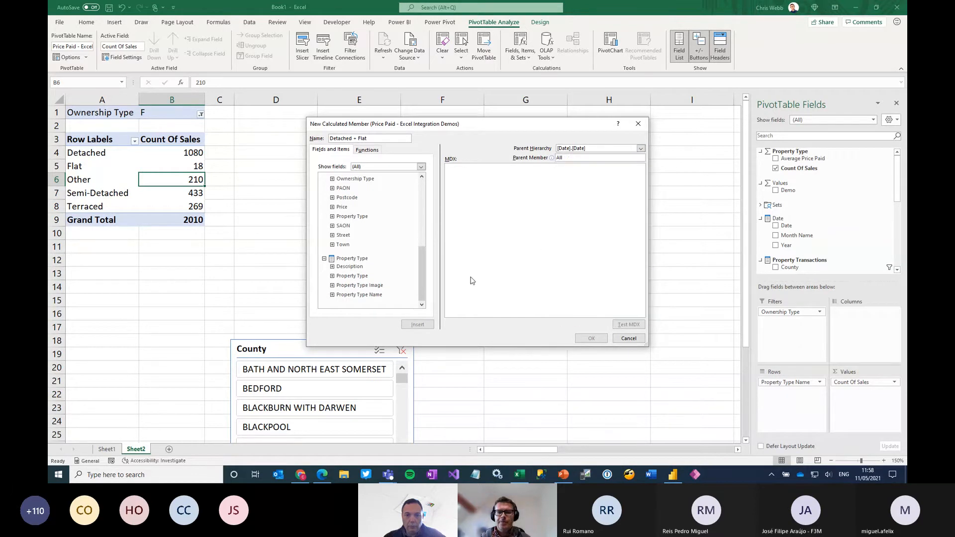
Define the member as the sum of the Detached and Flat members of Property Type Name, create it, and inspect its PivotTable row
click(332, 295)
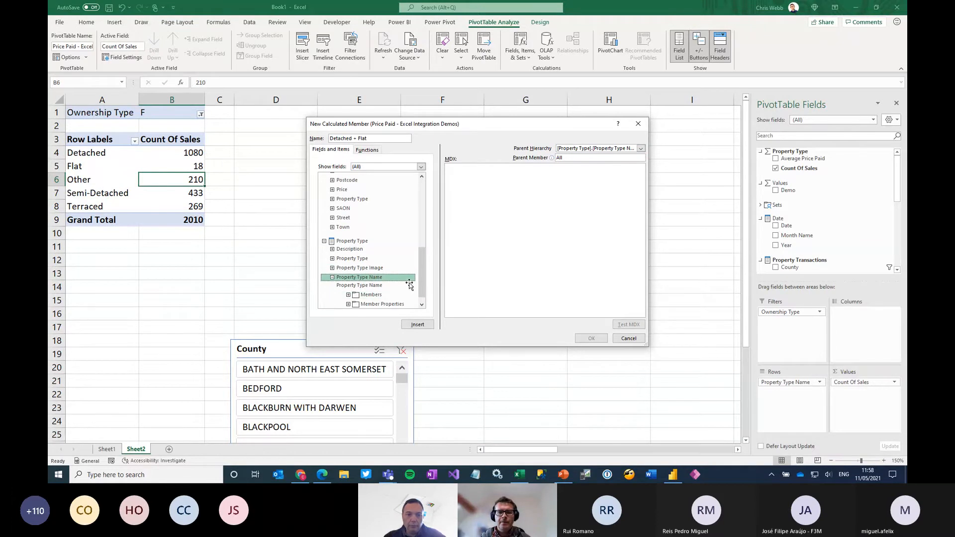
click(348, 295)
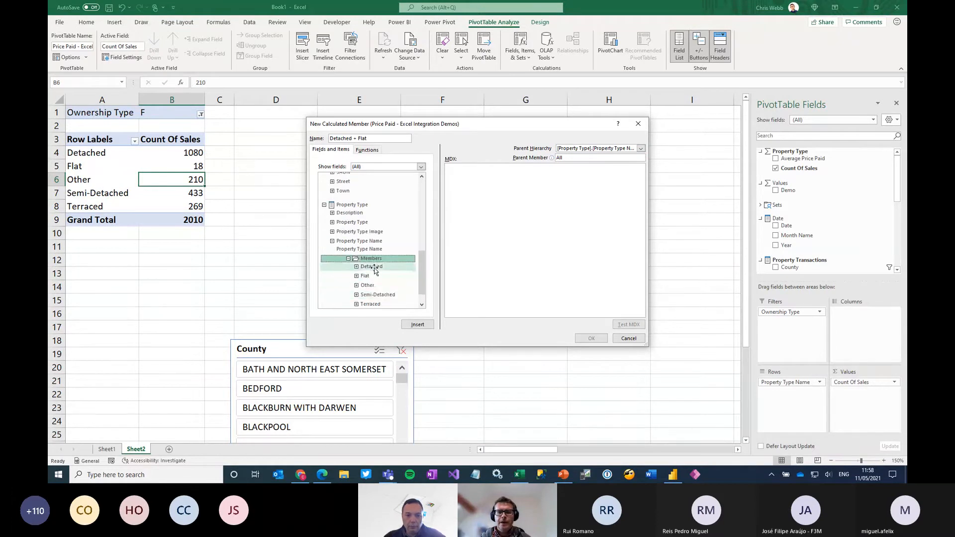
double_click(375, 268)
text(+)
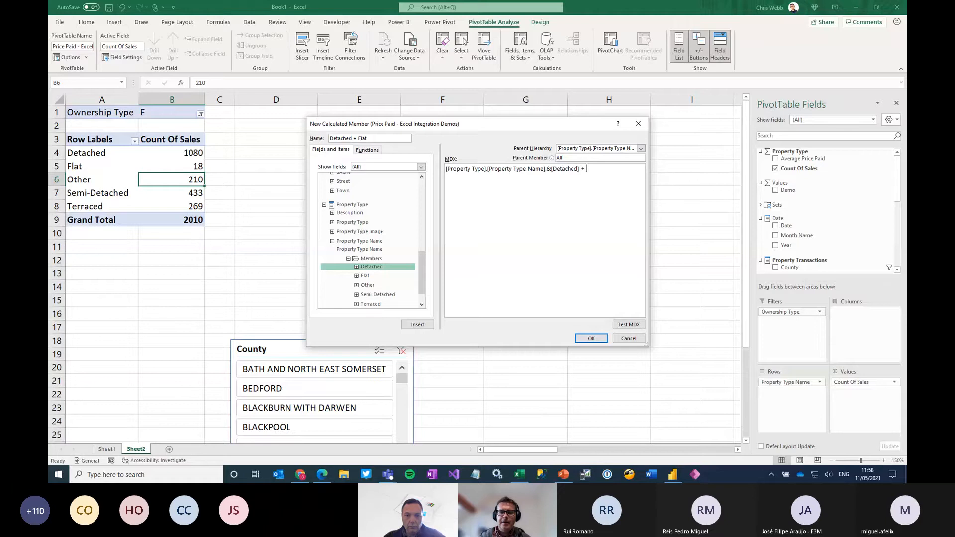
drag(367, 276, 616, 180)
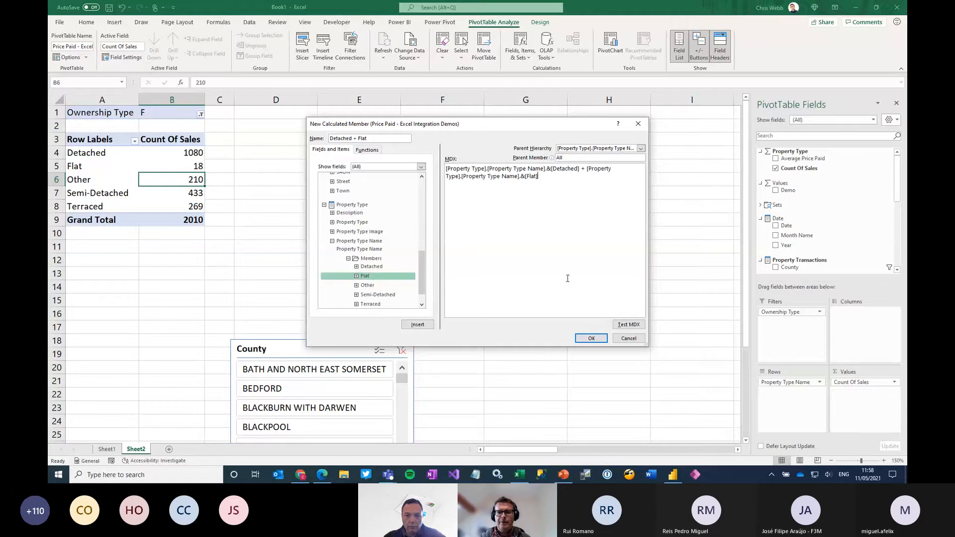
click(591, 338)
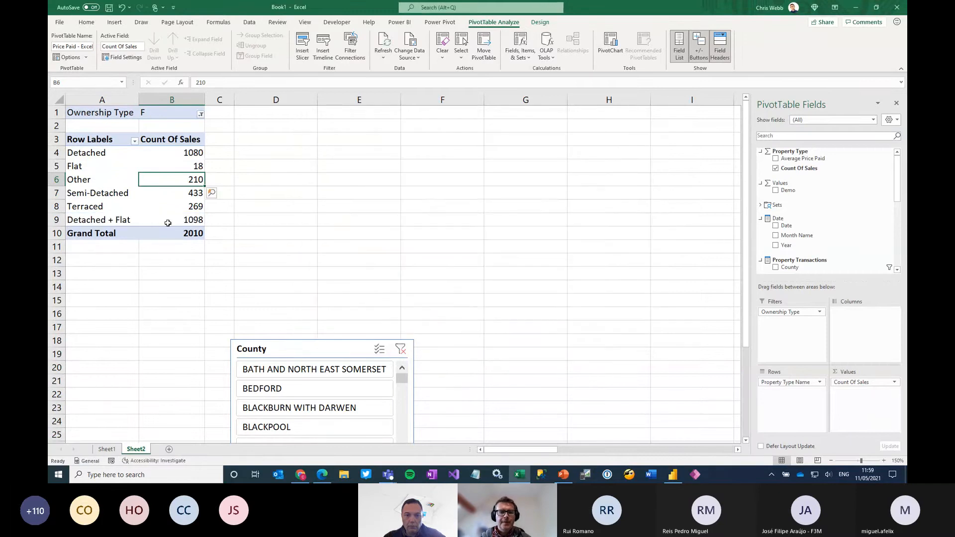
click(118, 220)
click(193, 219)
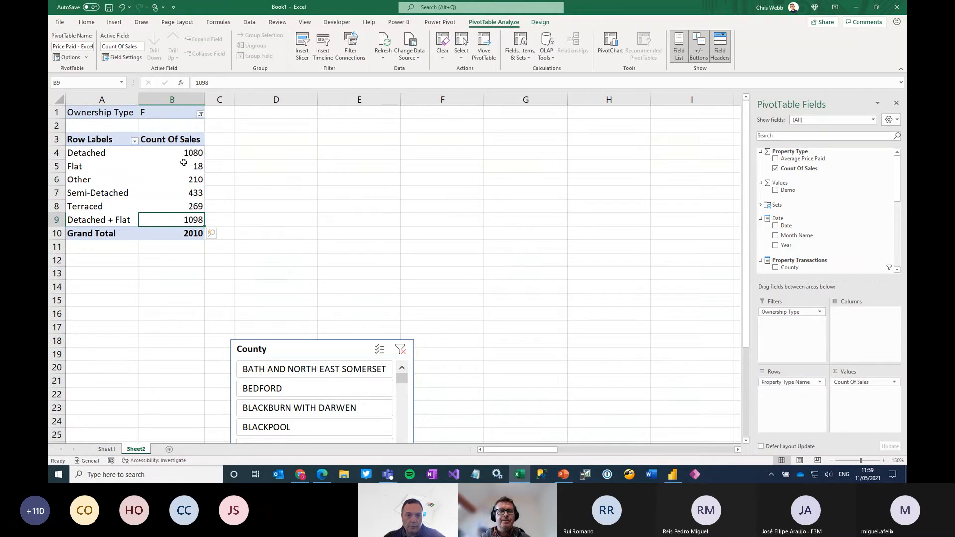
mouse_move(183, 162)
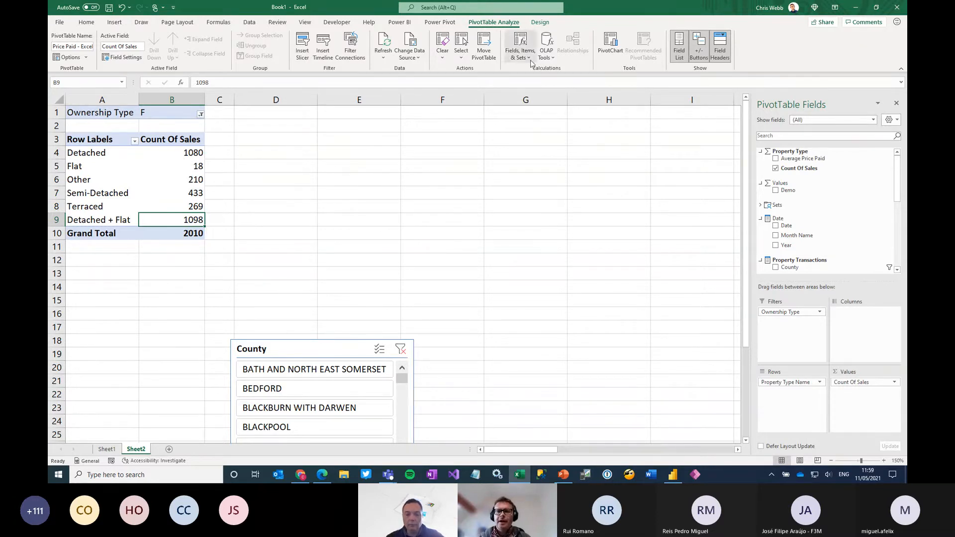
Delete the Detached + Flat calculated member and the Demo calculated measure from the PivotTable's calculations
click(550, 58)
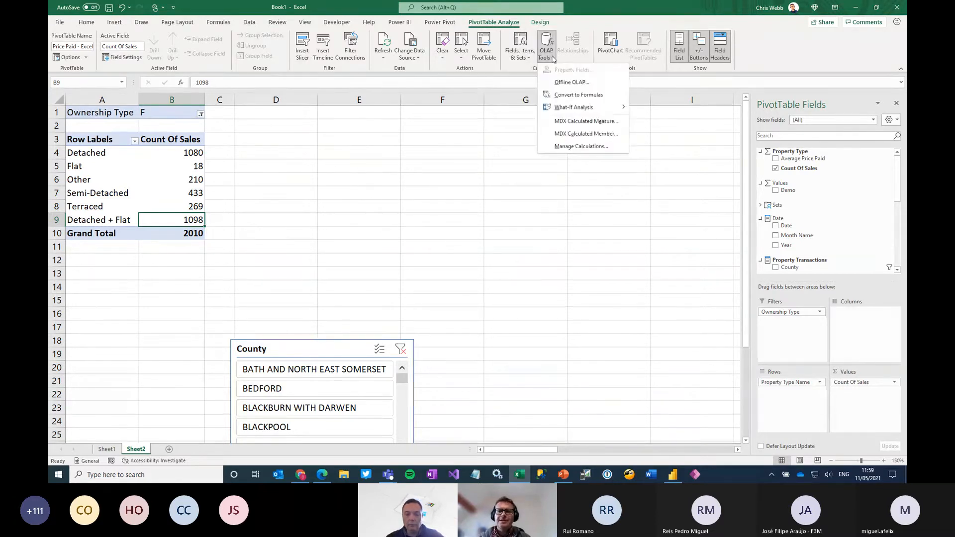
click(580, 147)
click(403, 204)
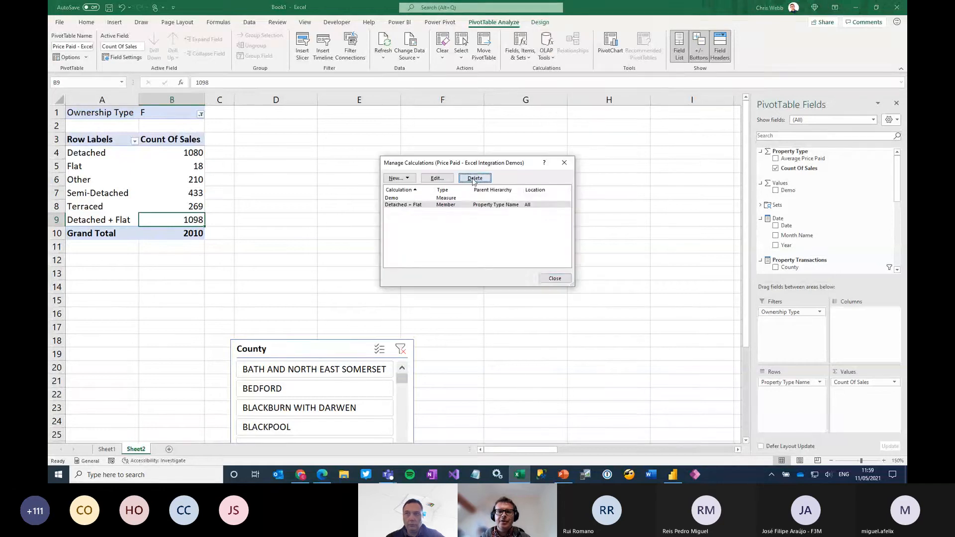
key(Delete)
key(Return)
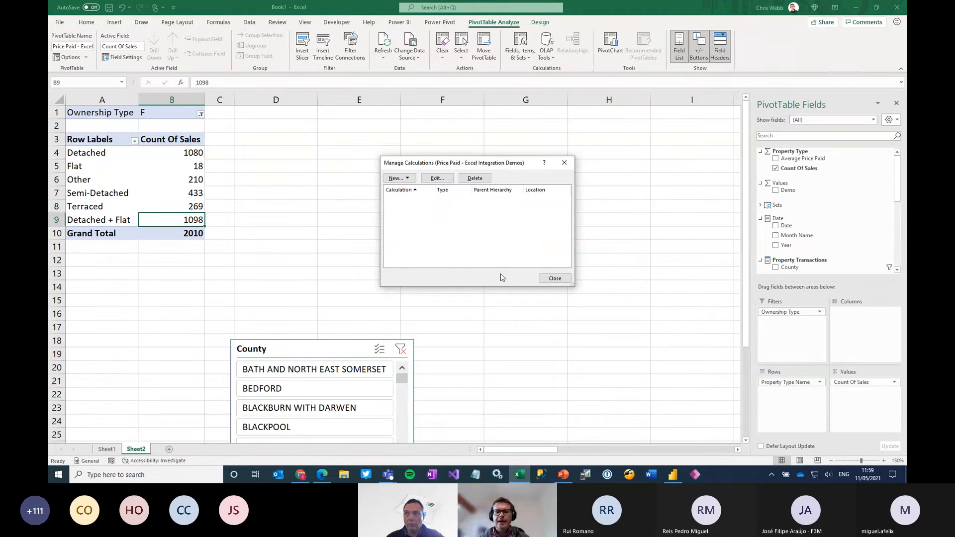
click(554, 278)
Move the County slicer up beside the PivotTable and filter by BATH AND NORTH EAST SOMERSET, followed by BLACKPOOL
drag(313, 350, 383, 138)
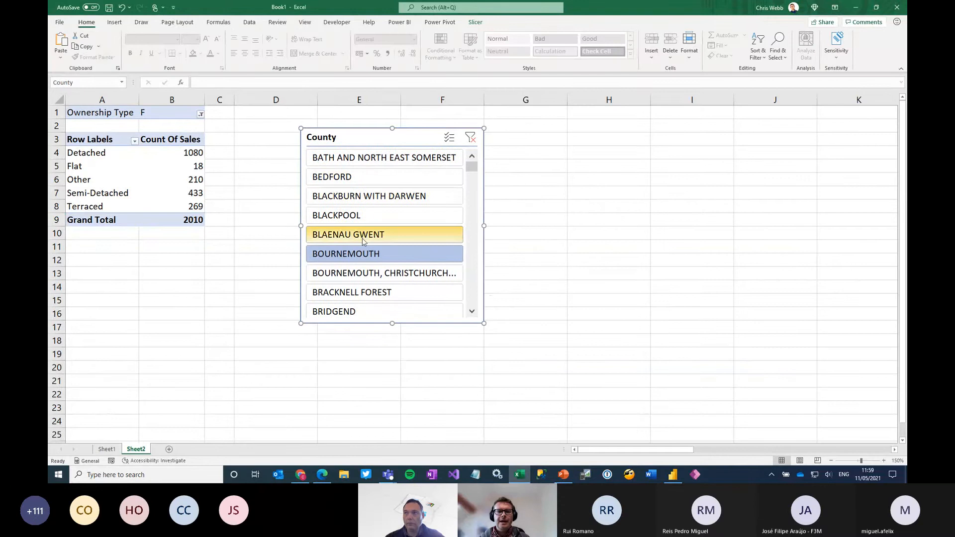
click(348, 157)
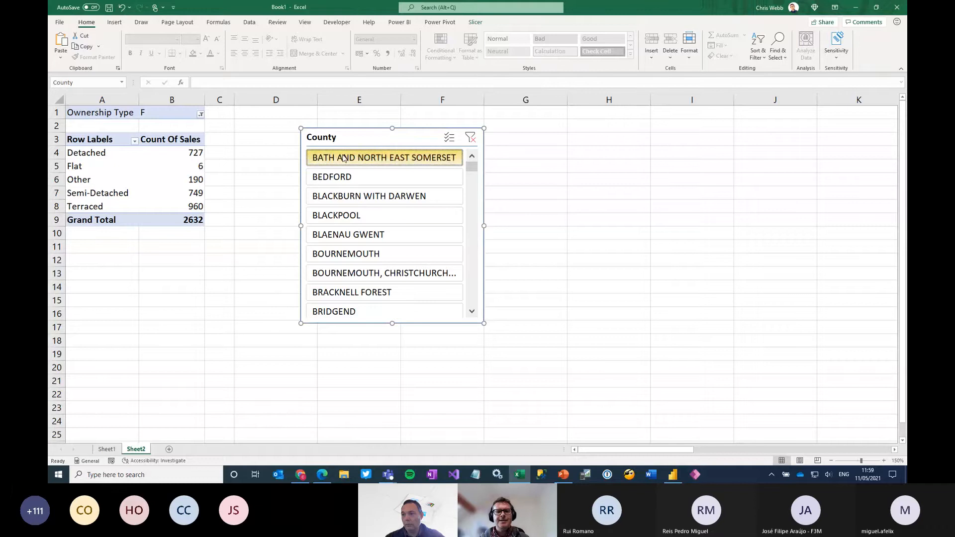
drag(367, 131, 328, 130)
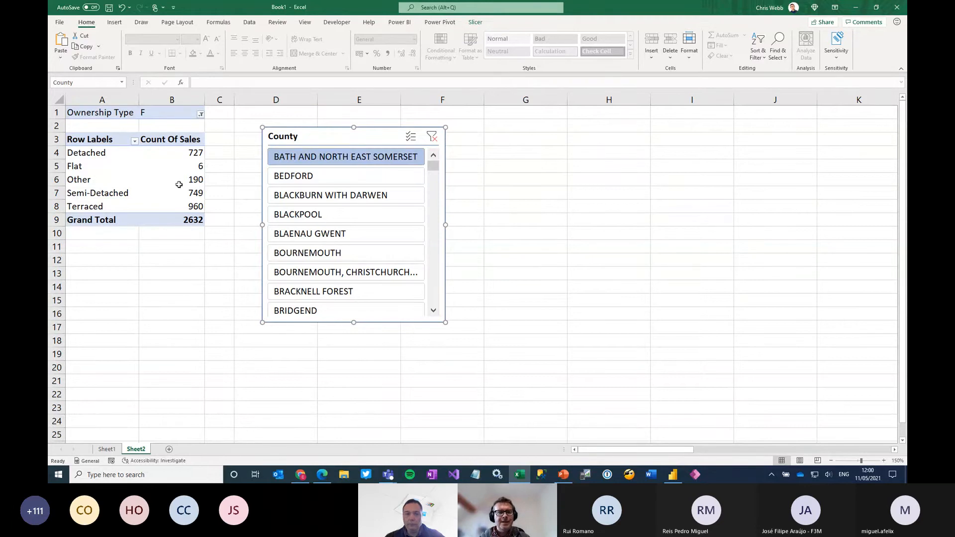
mouse_move(179, 184)
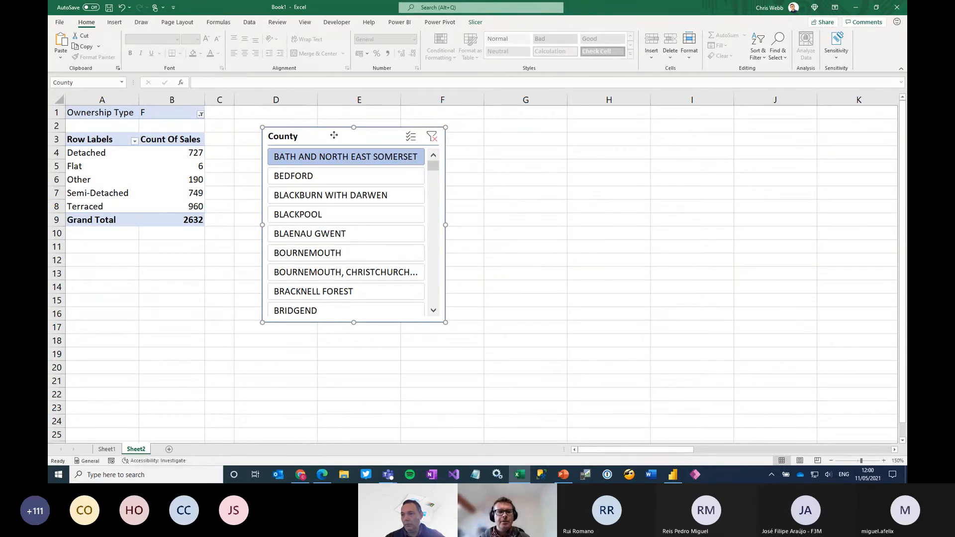
drag(332, 134, 317, 133)
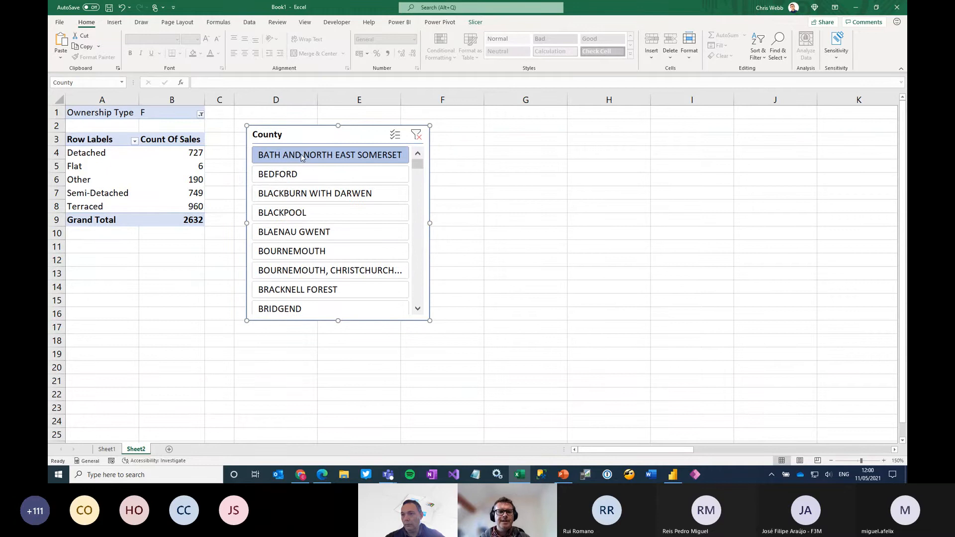
click(286, 213)
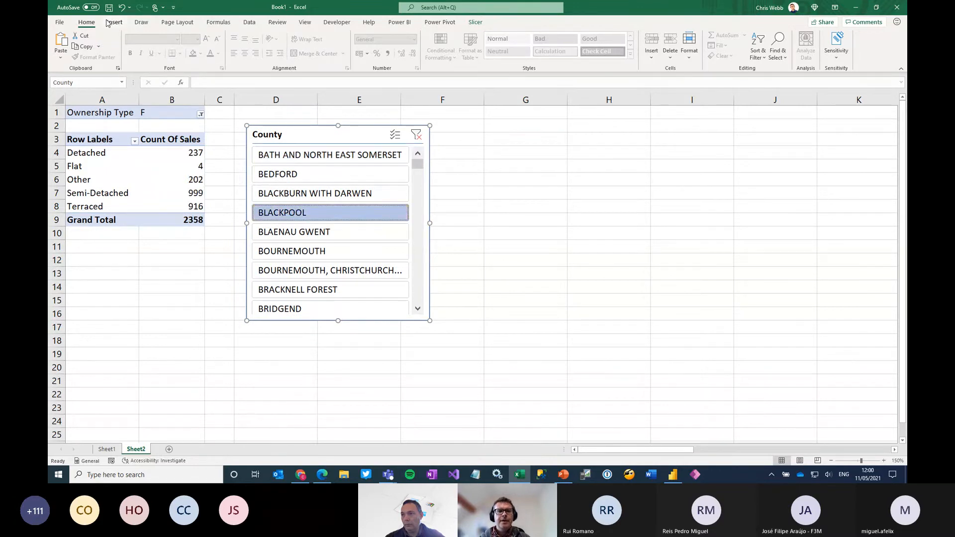
Insert a second PivotTable at cell G8 of Sheet2 using the existing workbook connection Price Paid - Excel Integration Demos
click(114, 23)
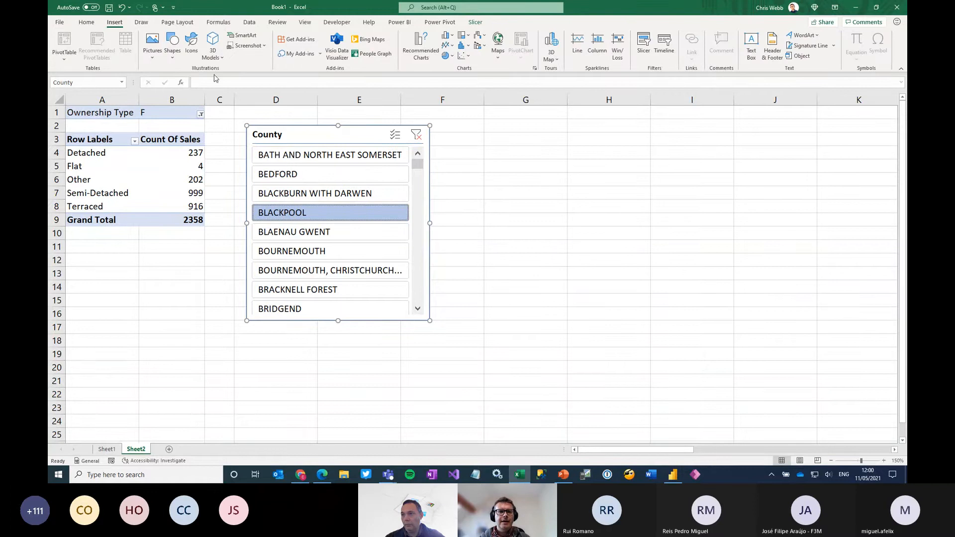
click(547, 207)
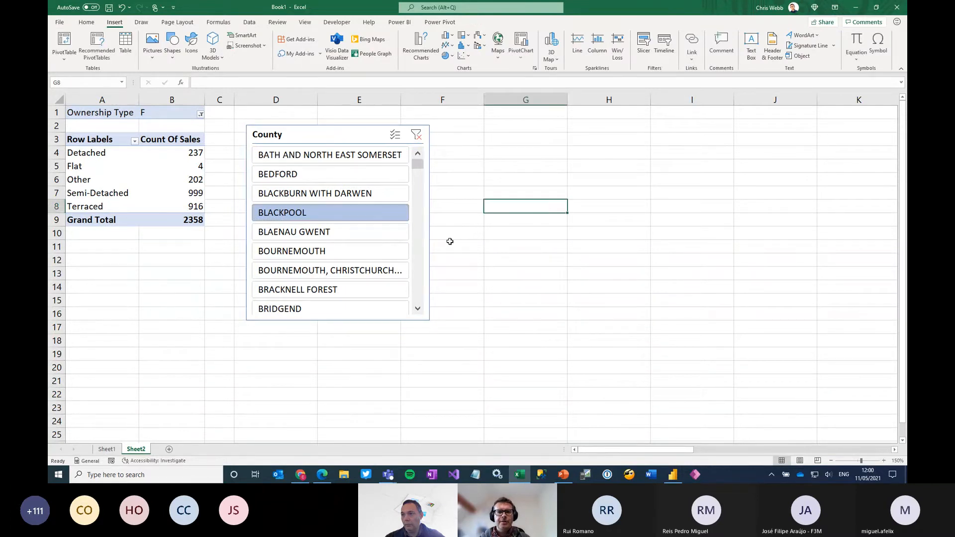
click(62, 59)
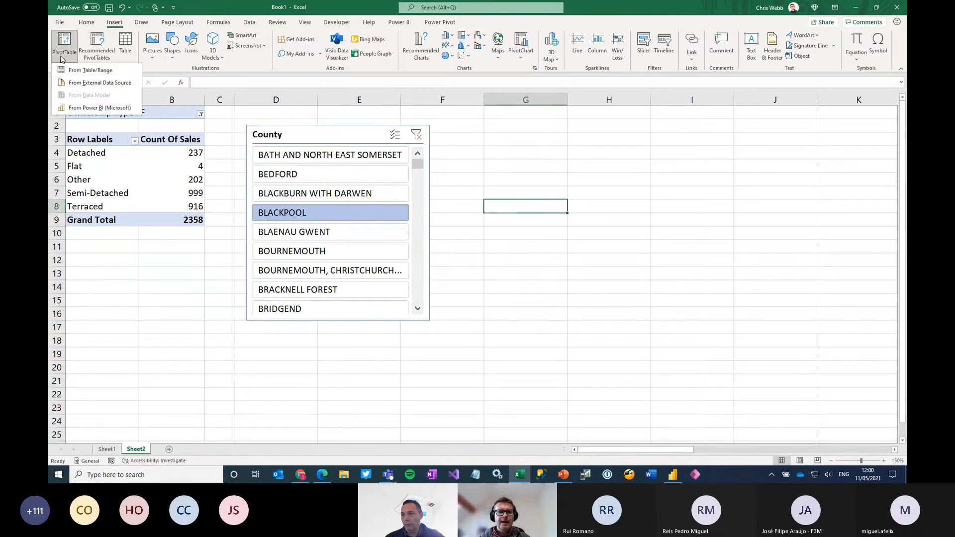
click(85, 85)
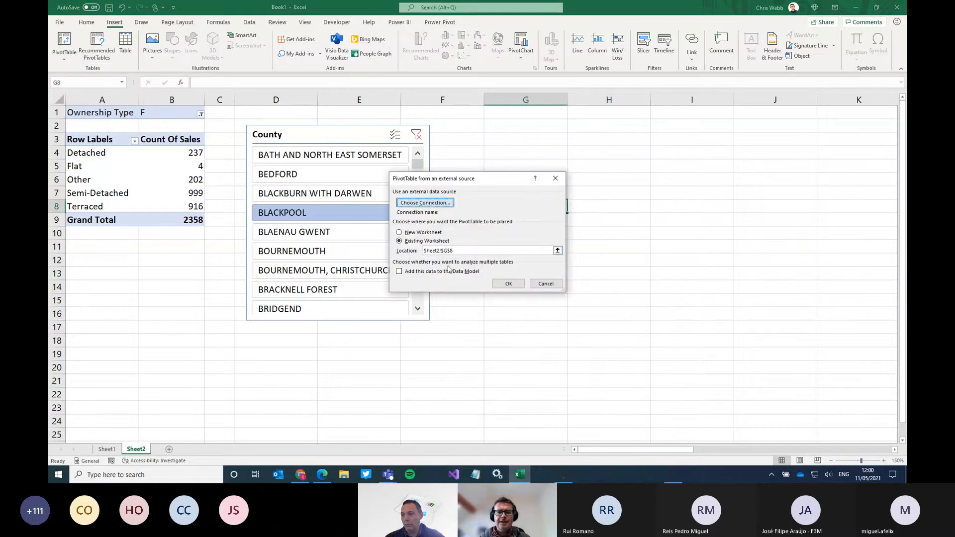
click(402, 202)
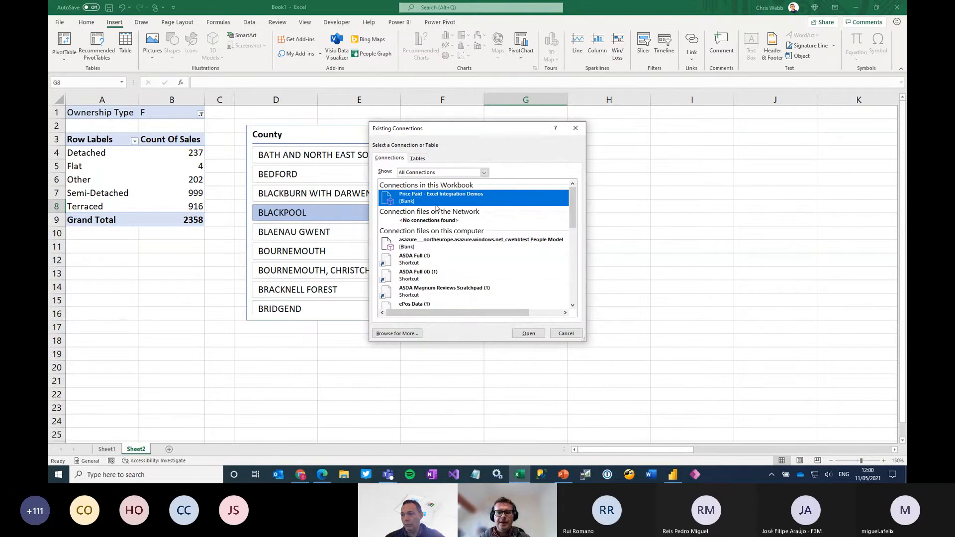
double_click(436, 203)
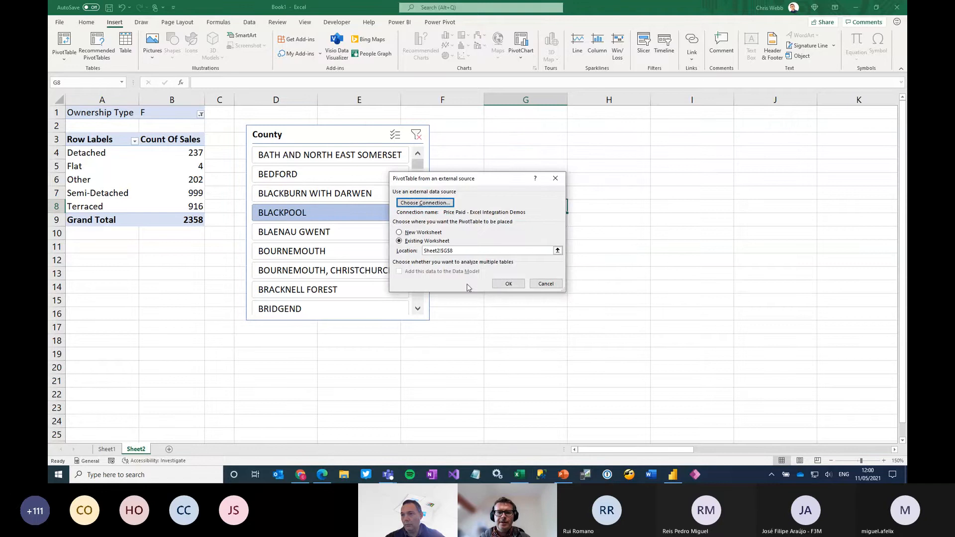
click(505, 284)
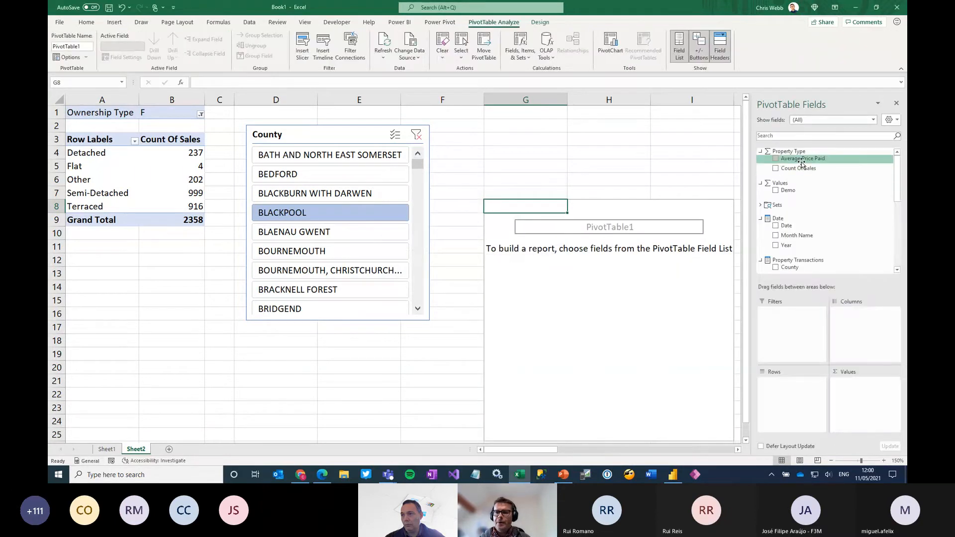
Show Average Price Paid by Month Name in the new PivotTable and set the County slicer to BEDFORD
drag(798, 158, 871, 401)
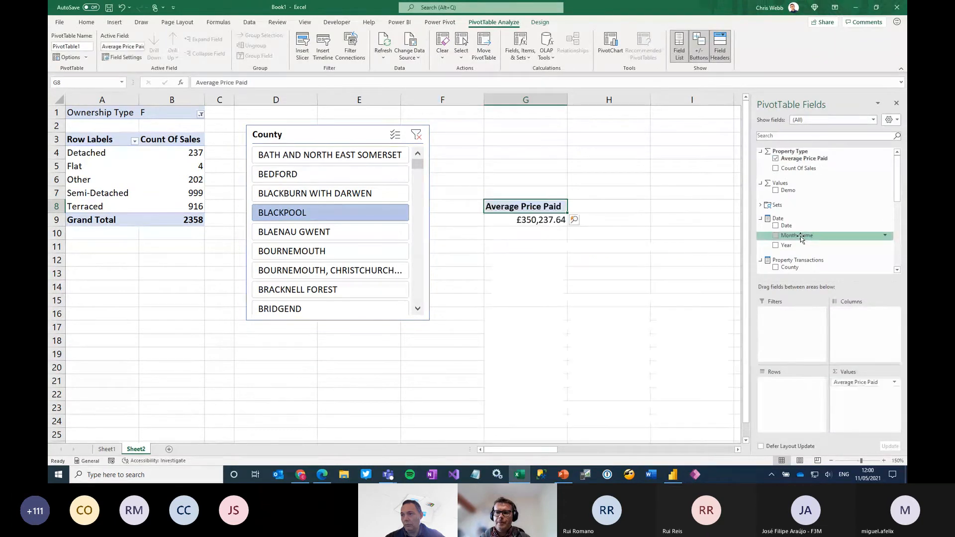
drag(798, 235, 790, 395)
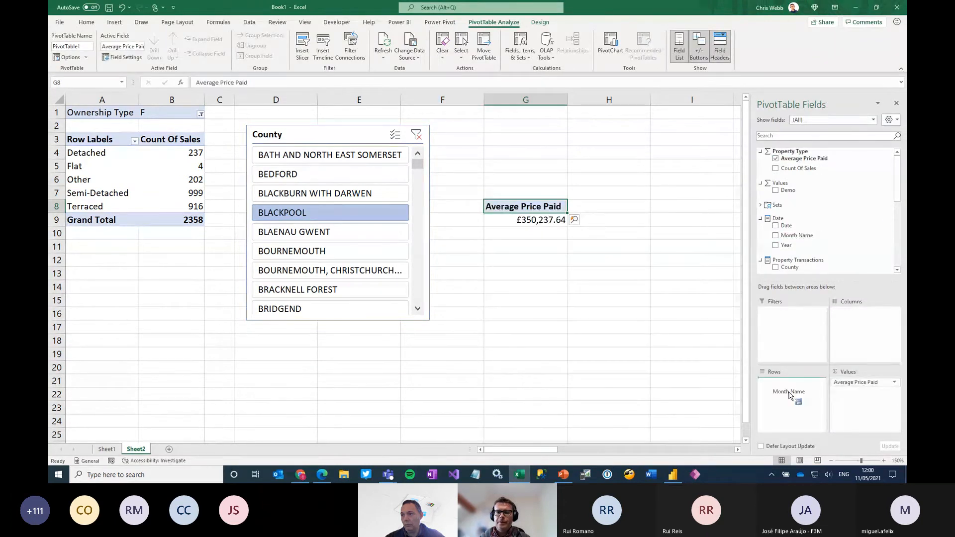
drag(789, 396, 790, 396)
click(298, 174)
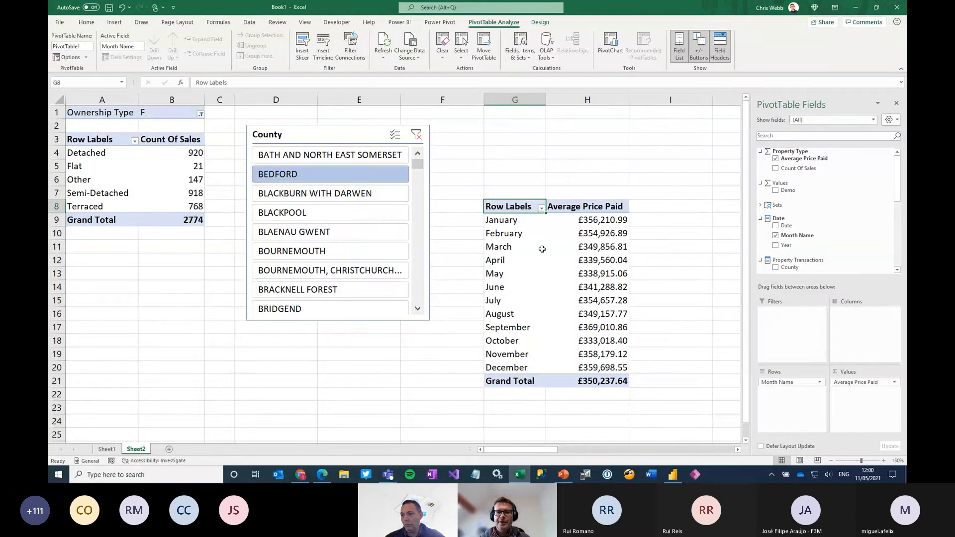
Connect the County slicer to PivotTable1 as well, and filter by BLACKPOOL and finally BLAENAU GWENT
click(339, 140)
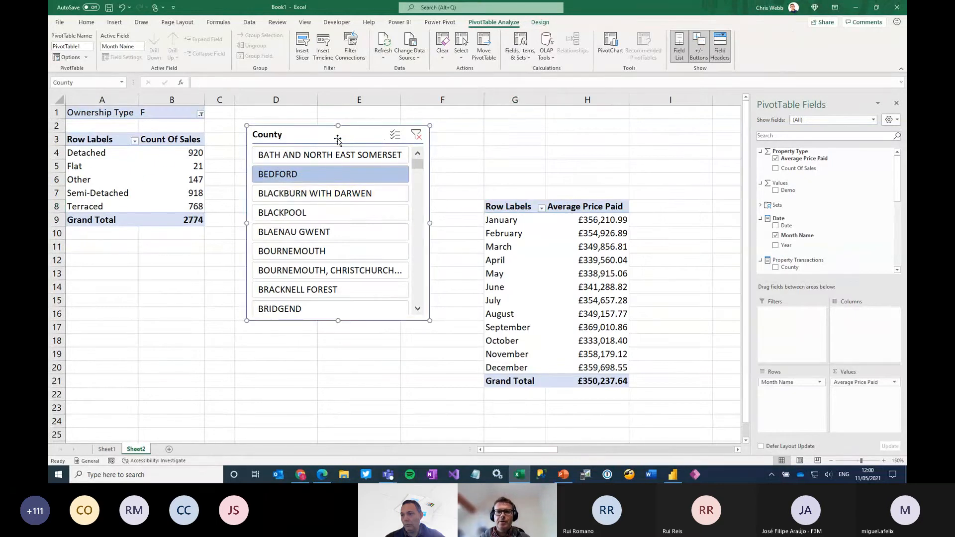
click(478, 24)
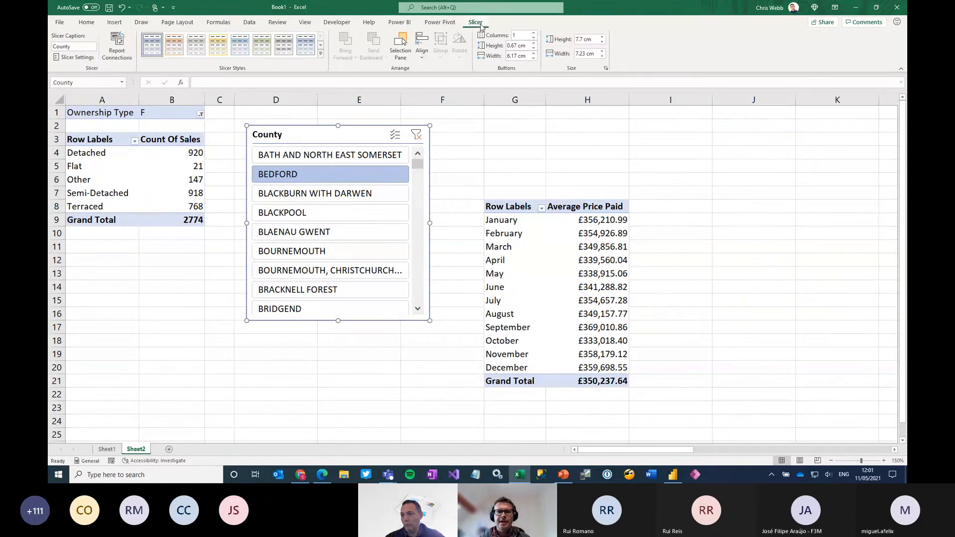
click(116, 46)
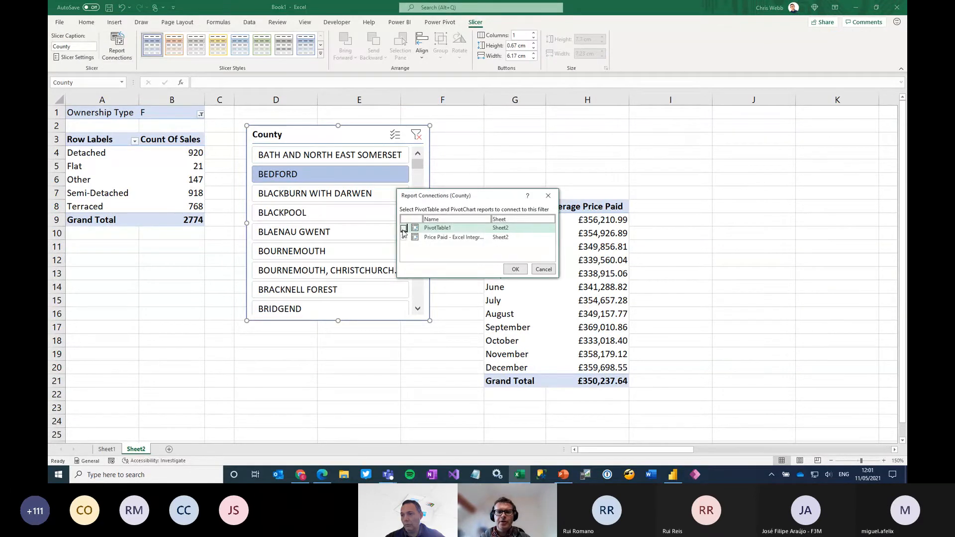
click(404, 228)
click(516, 269)
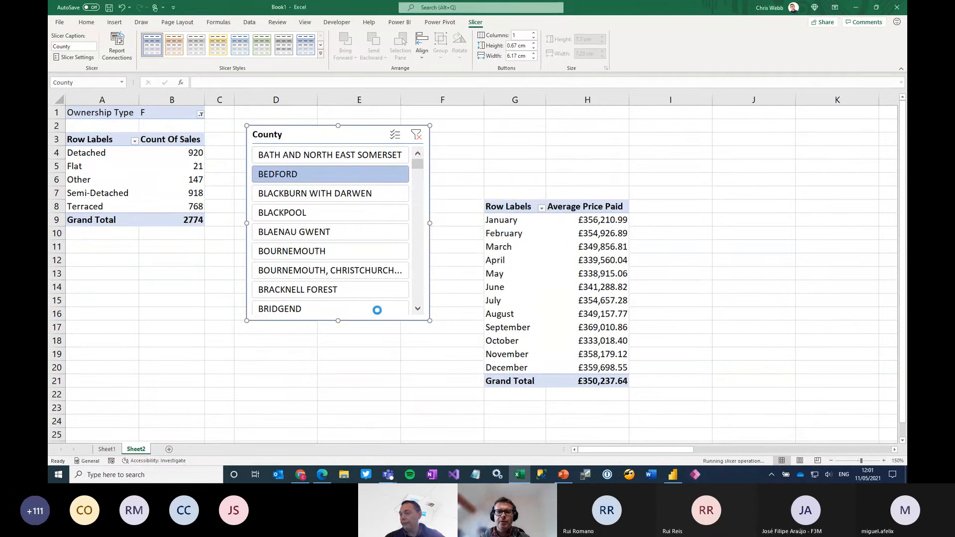
click(327, 215)
click(329, 238)
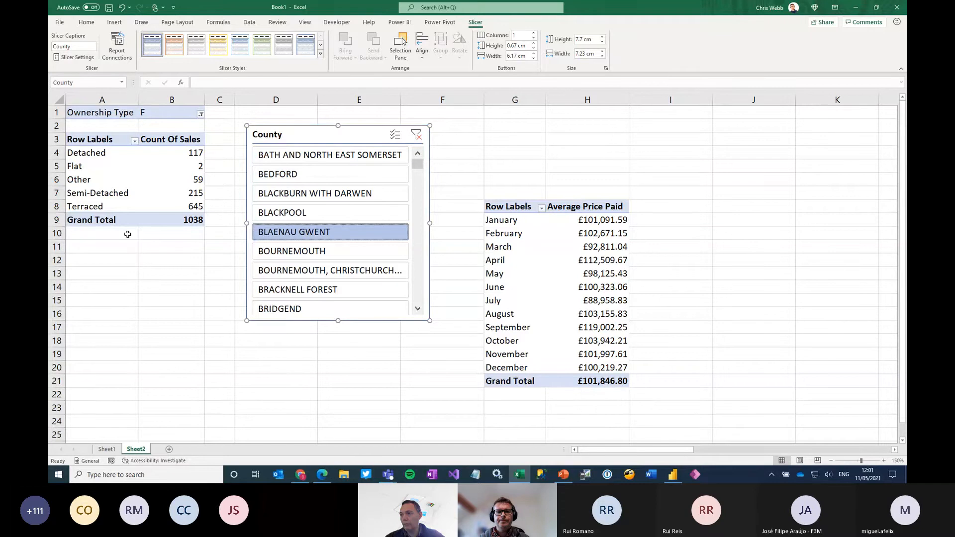
Drill through to the records behind the Flat value under Count Of Sales, and return to Sheet2
click(187, 167)
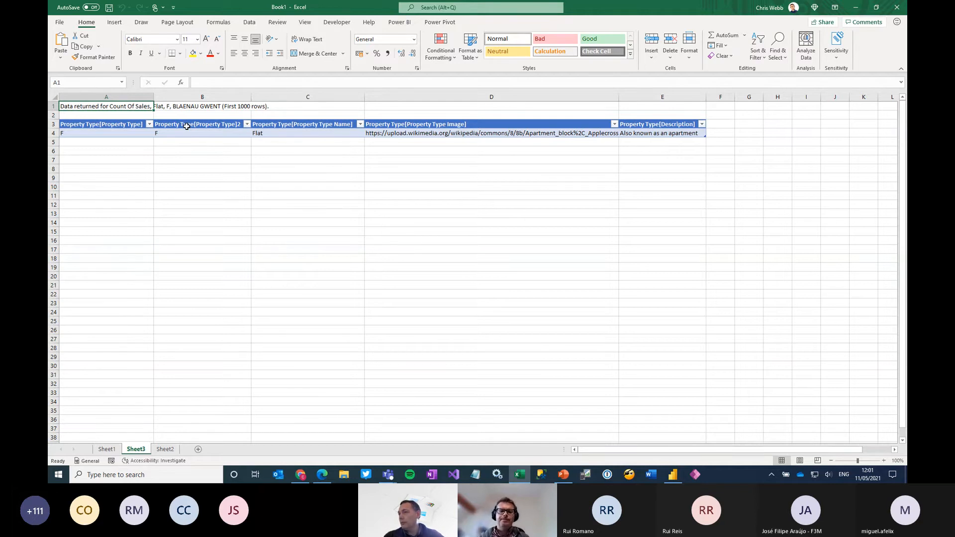
click(166, 449)
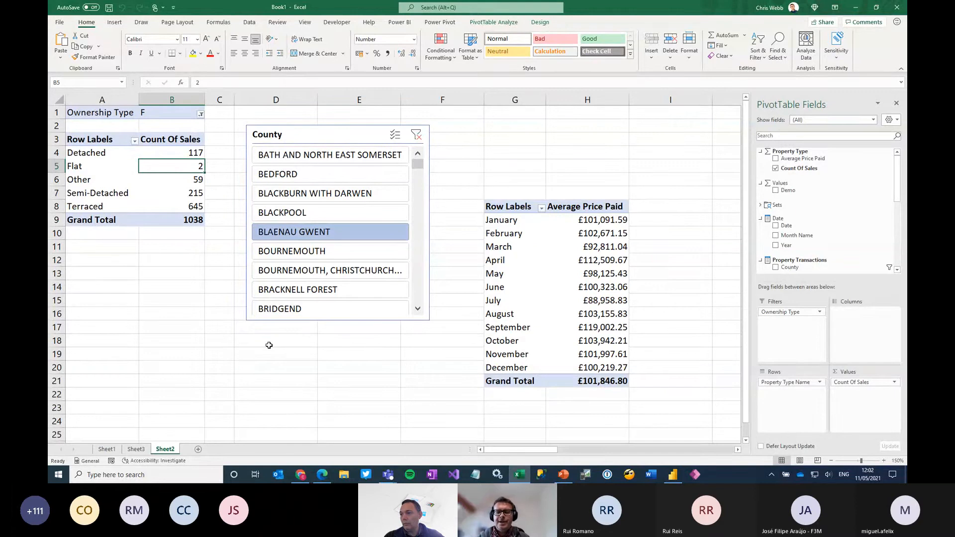
Move Sheet2 to the end of the sheets in Book1
right_click(173, 450)
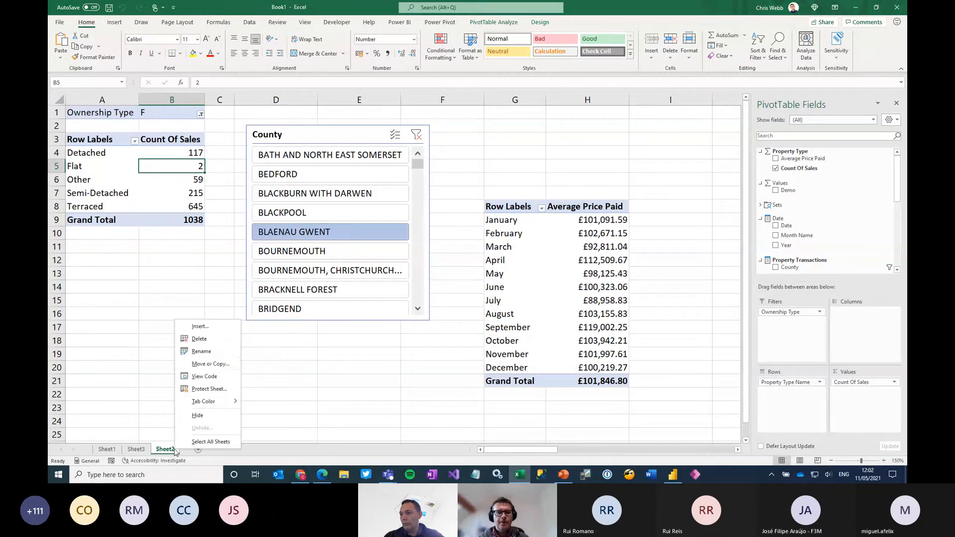
click(211, 364)
click(171, 378)
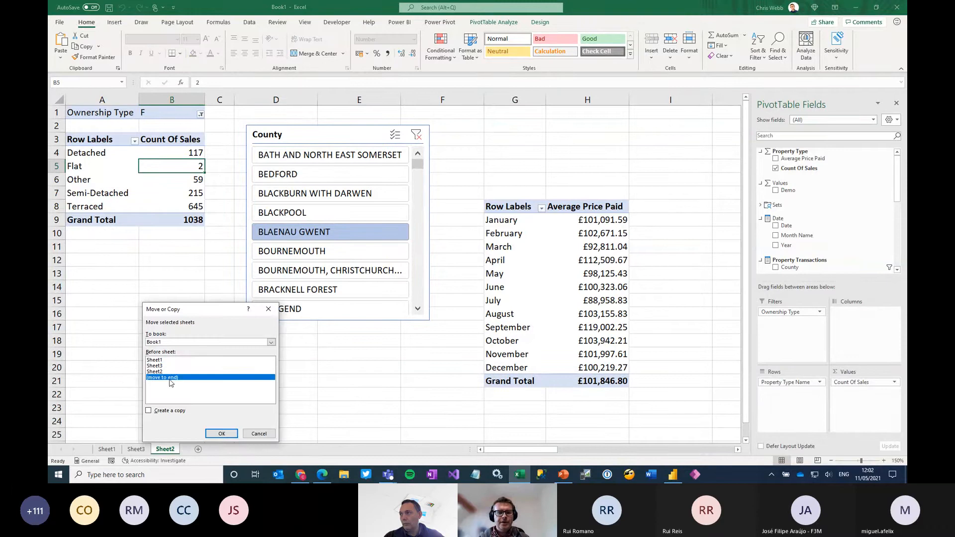
click(225, 433)
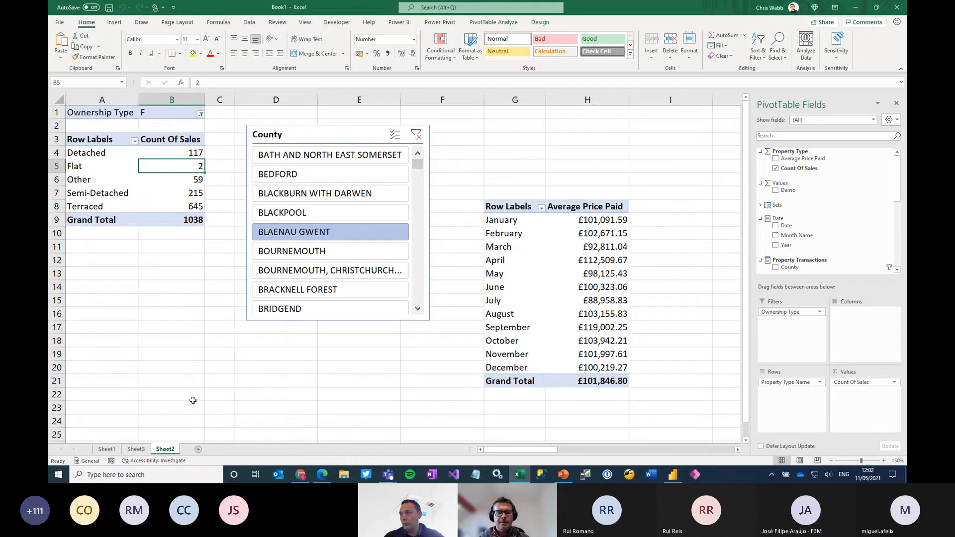
Create a copy of Sheet2 within Book1, placed before the original Sheet2
right_click(170, 449)
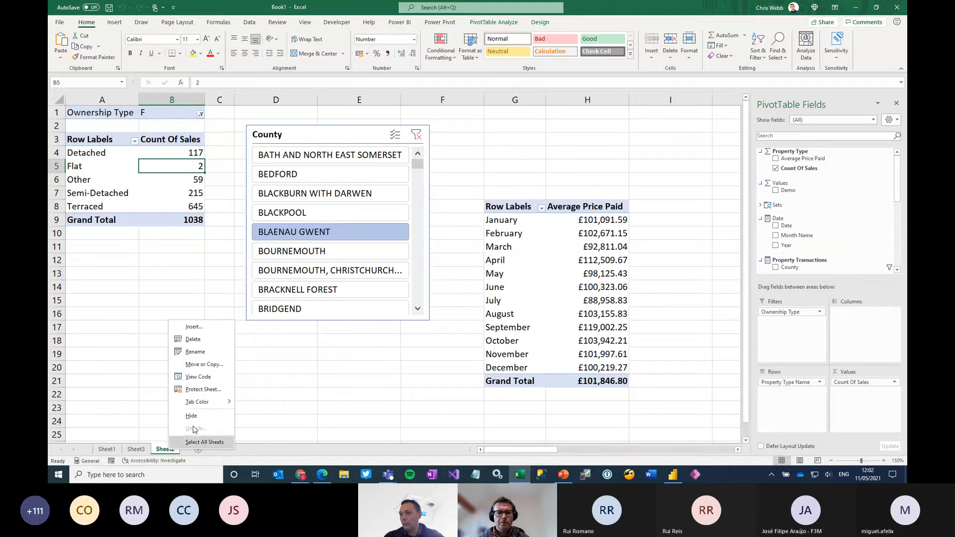
click(204, 364)
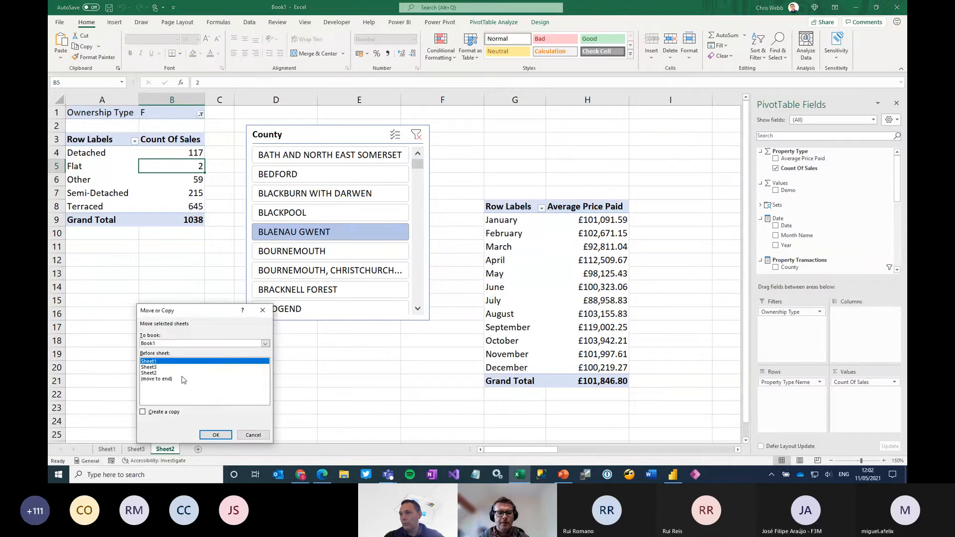
click(152, 374)
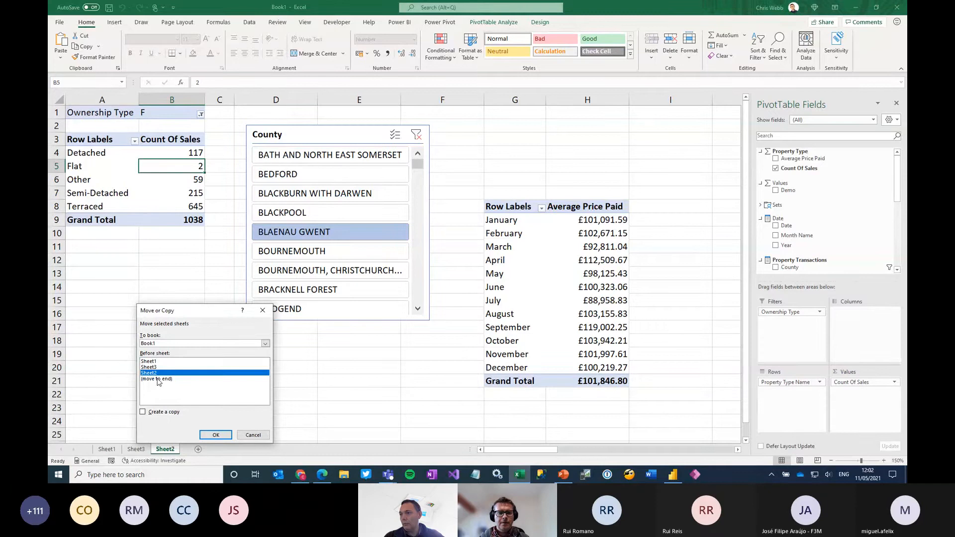
click(177, 343)
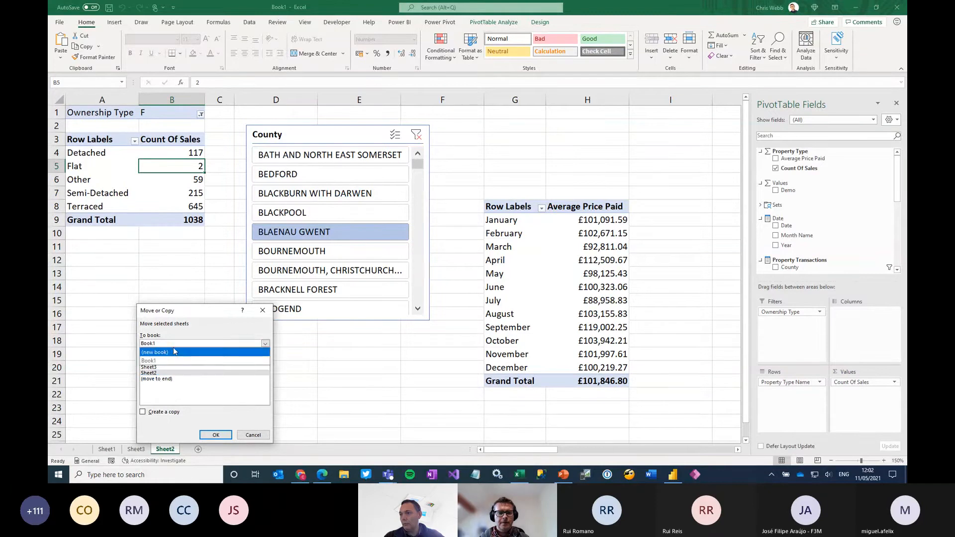
click(159, 360)
click(155, 373)
click(151, 412)
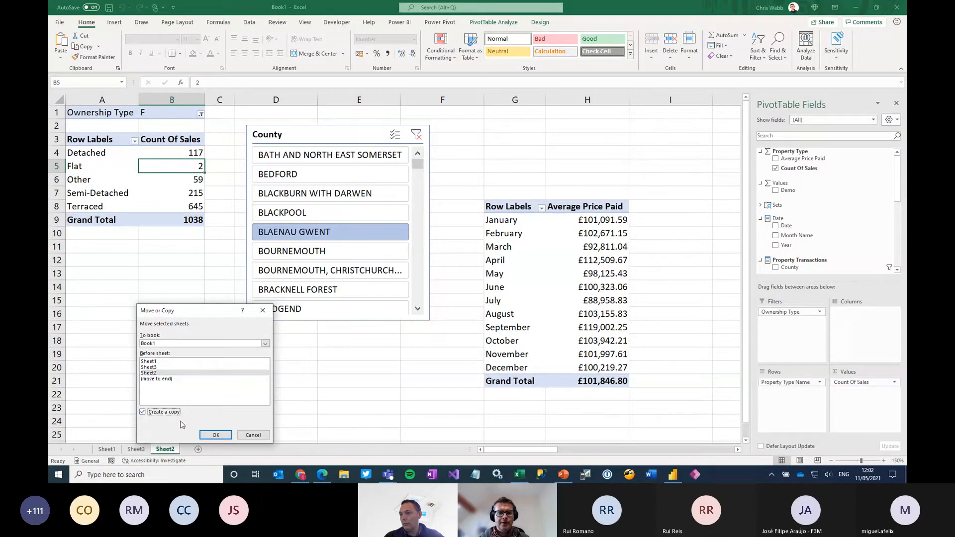
click(217, 435)
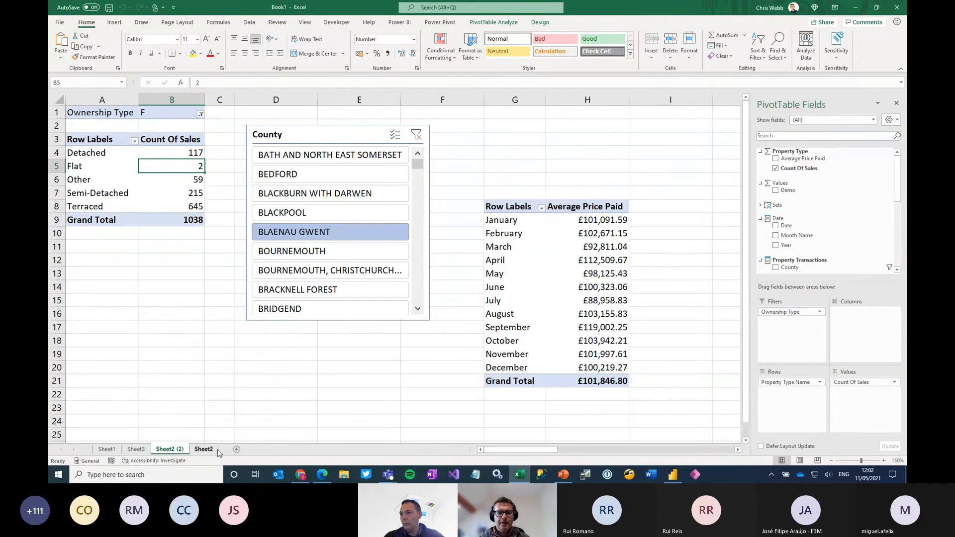
Delete the Average Price Paid PivotTable from the copied sheet by clearing the range F6:I23
drag(454, 185, 677, 410)
key(BackSpace)
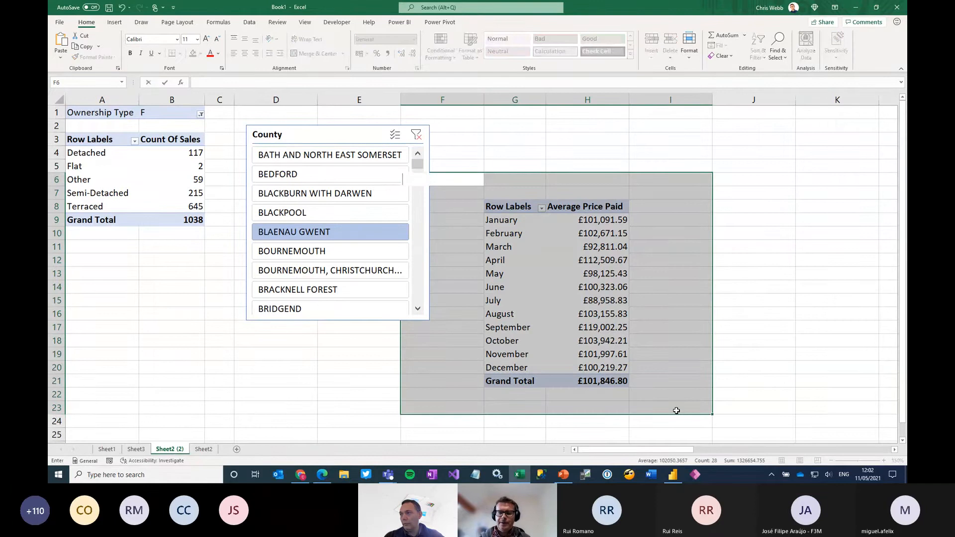
right_click(602, 349)
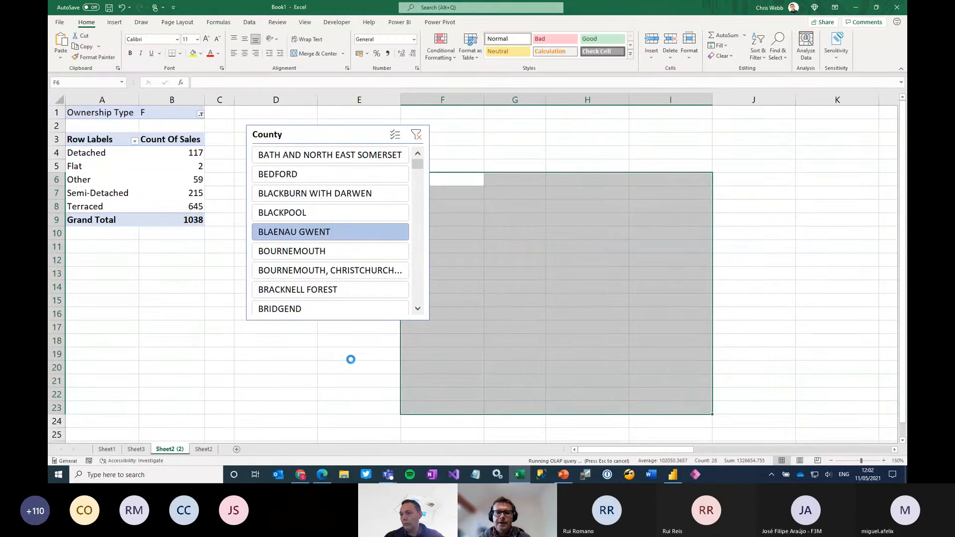
Filter the remaining PivotTable by BEDFORD and move the County slicer farther from it, across columns F to H
click(283, 178)
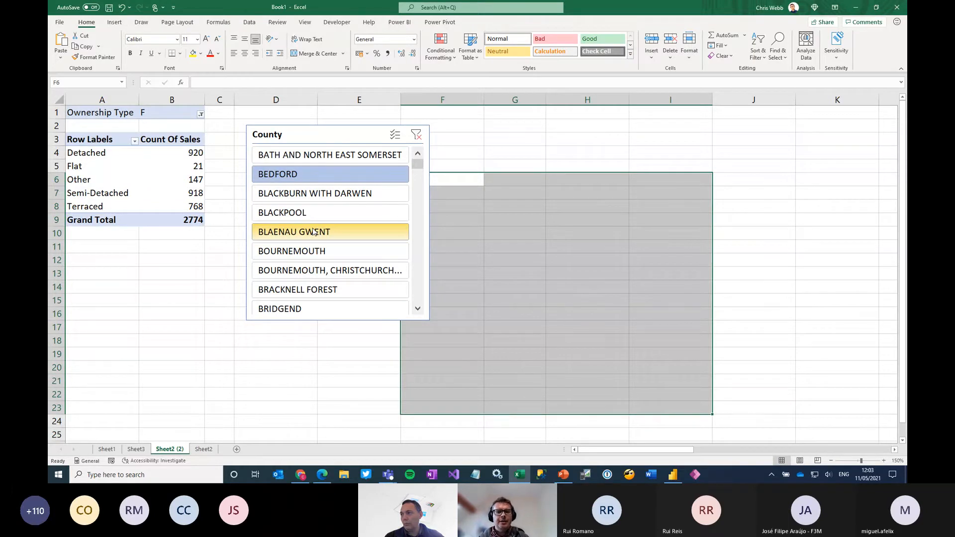
drag(298, 135, 450, 146)
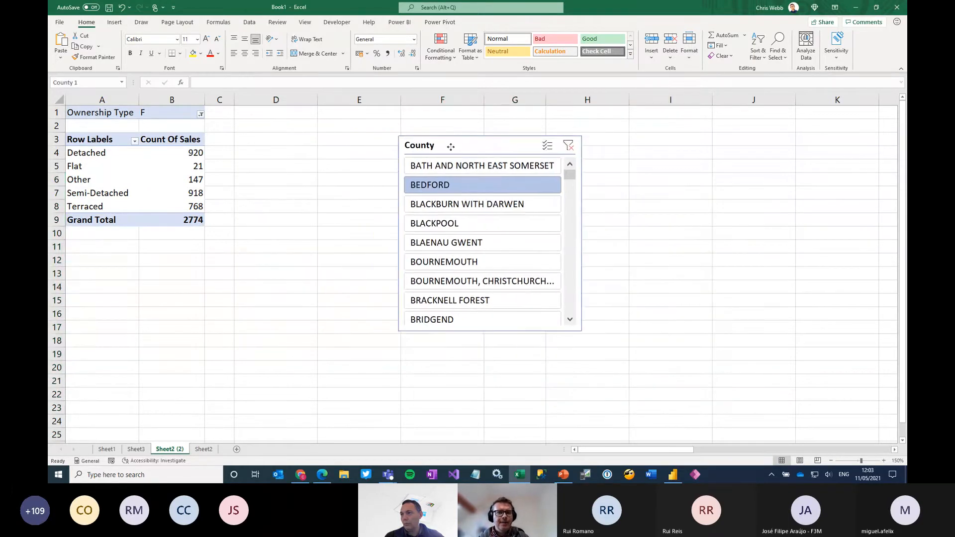
Convert the Count Of Sales PivotTable to cube formulas without converting its report filter, and inspect the formulas in the header and row label cells
click(175, 193)
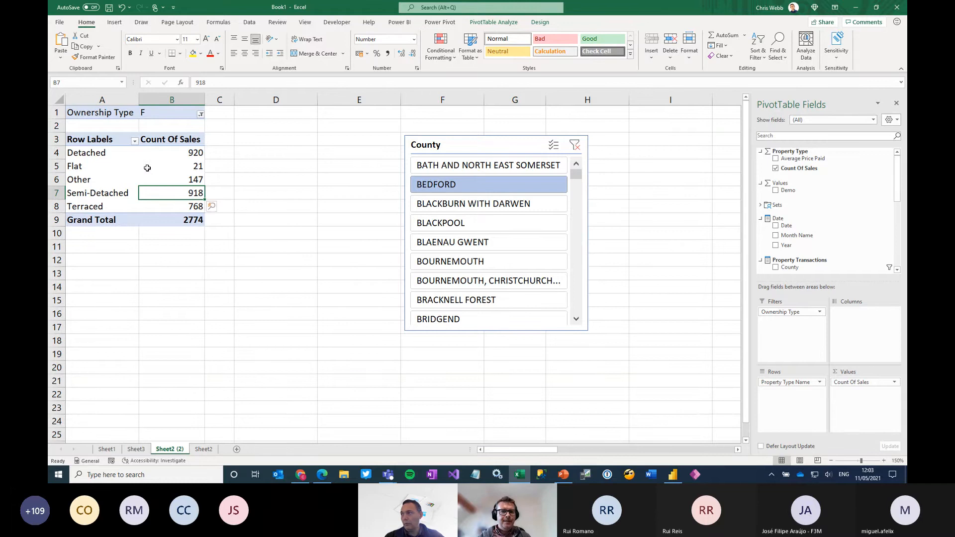
click(508, 22)
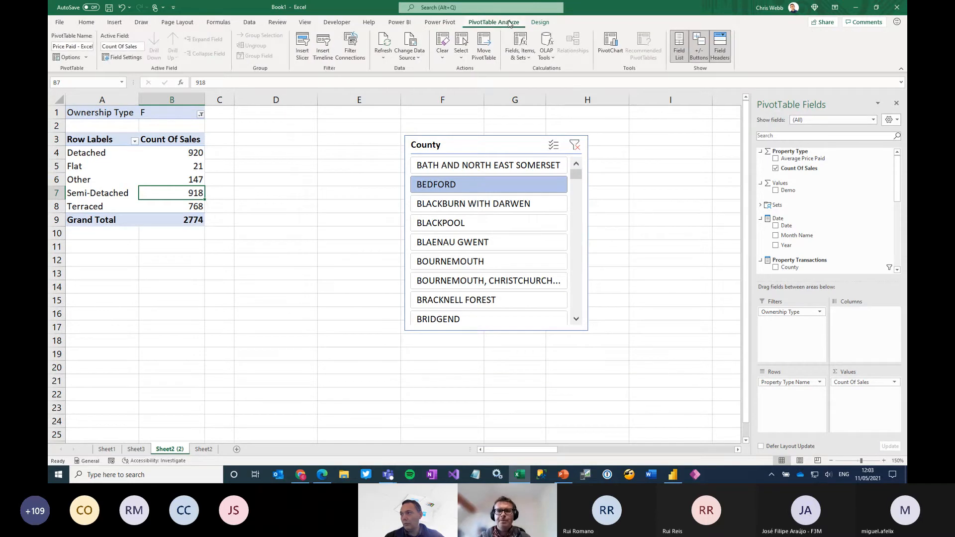
click(550, 58)
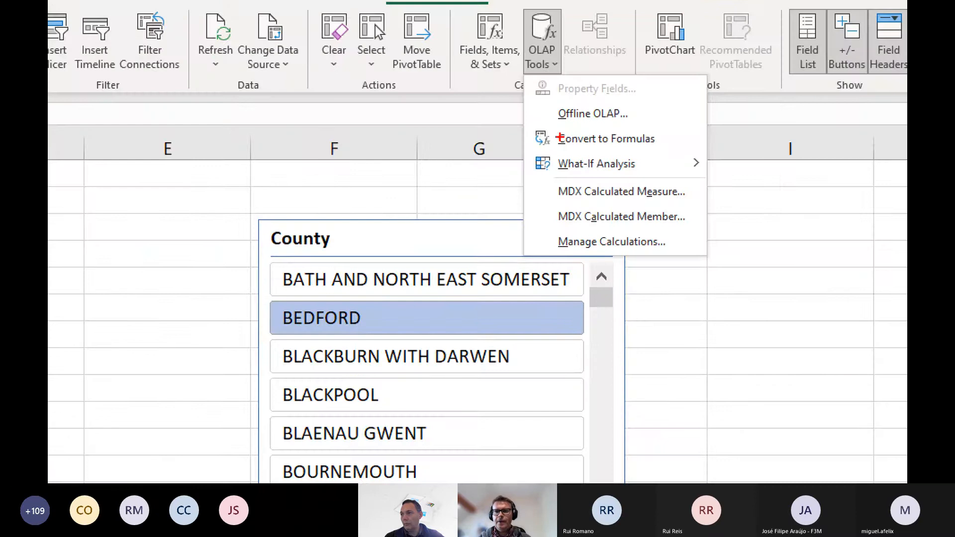
drag(528, 123, 678, 158)
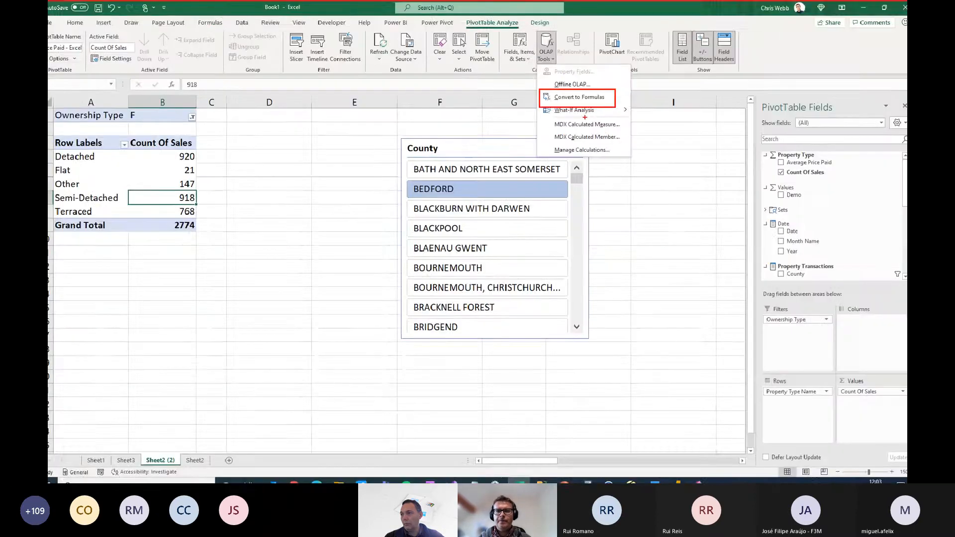
click(546, 50)
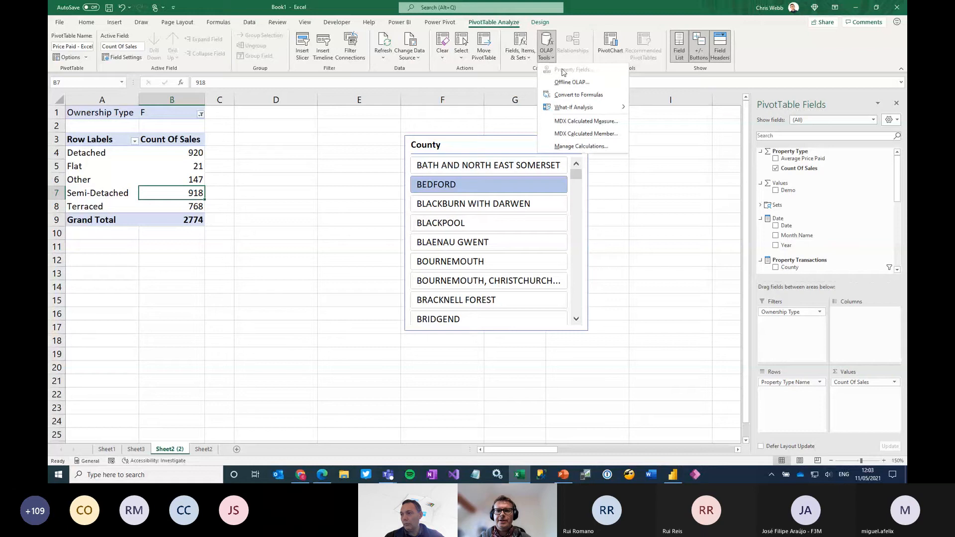
click(580, 95)
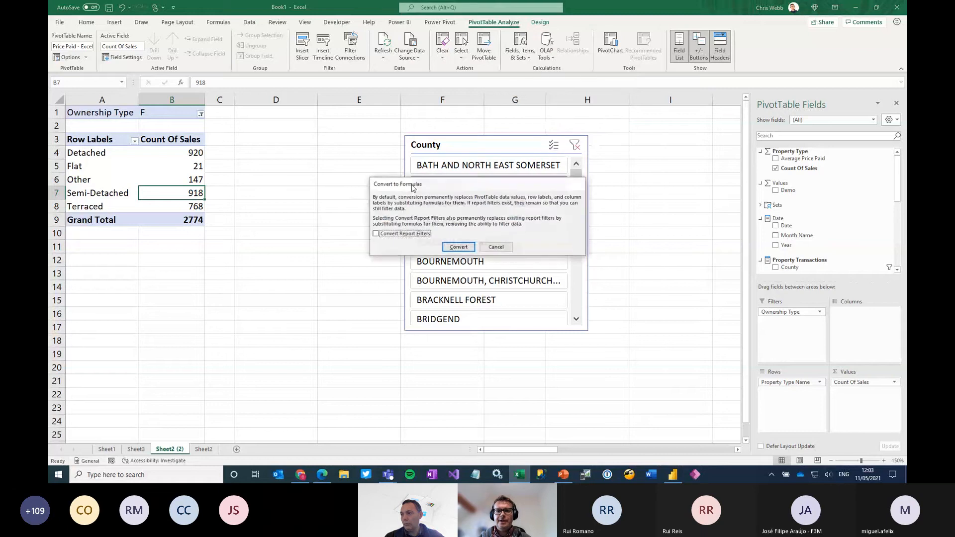
click(458, 247)
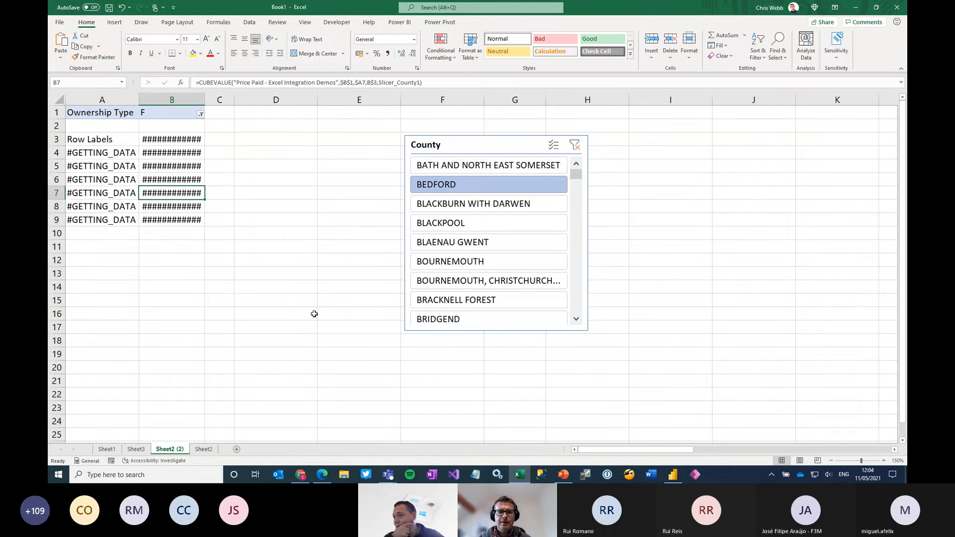
click(164, 140)
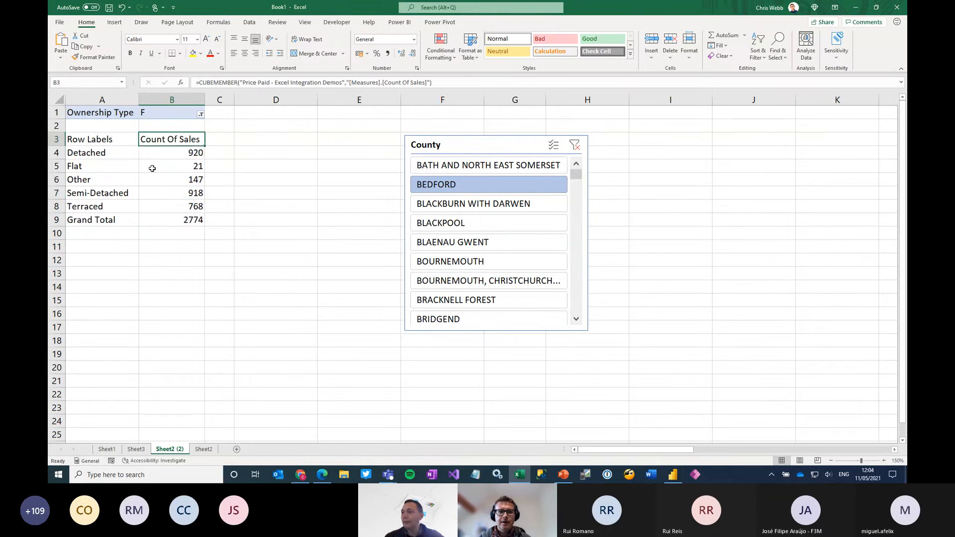
click(98, 151)
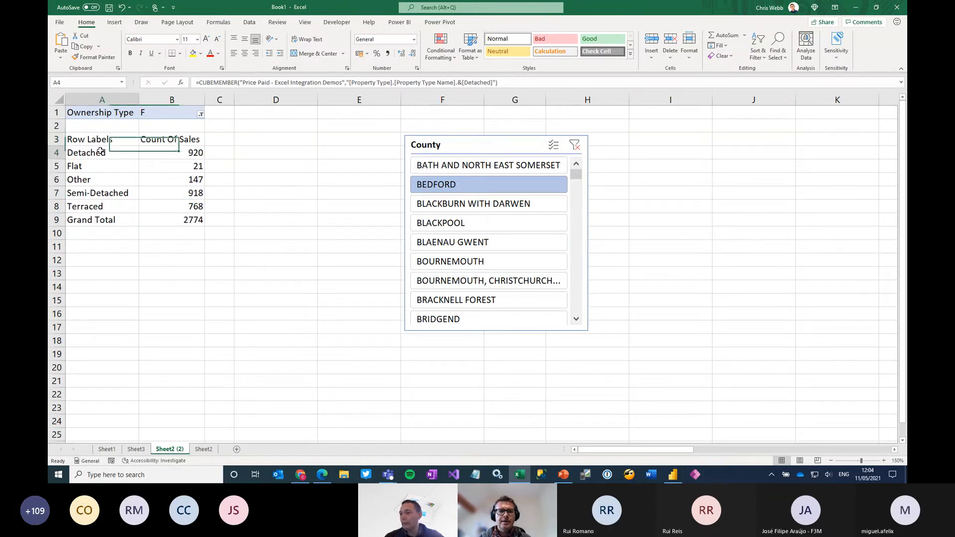
click(102, 177)
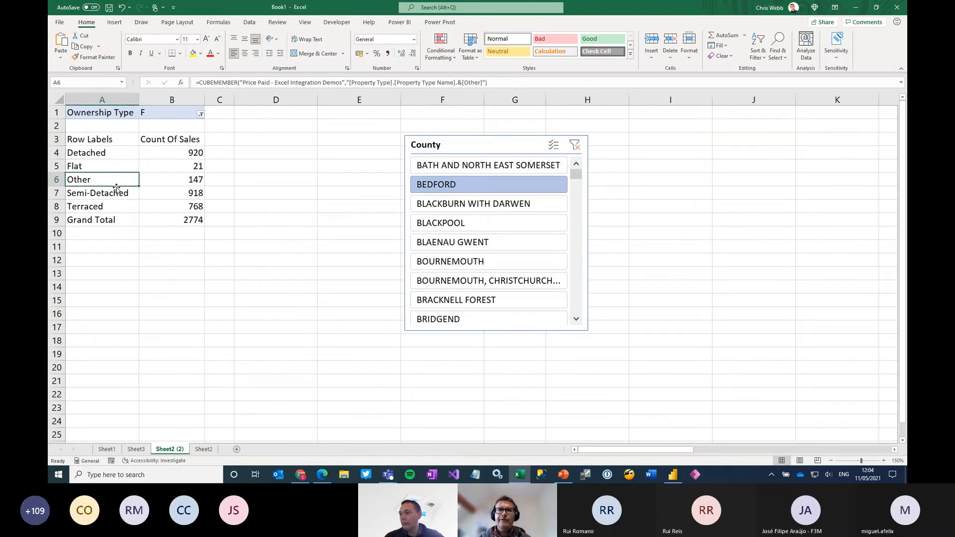
click(108, 139)
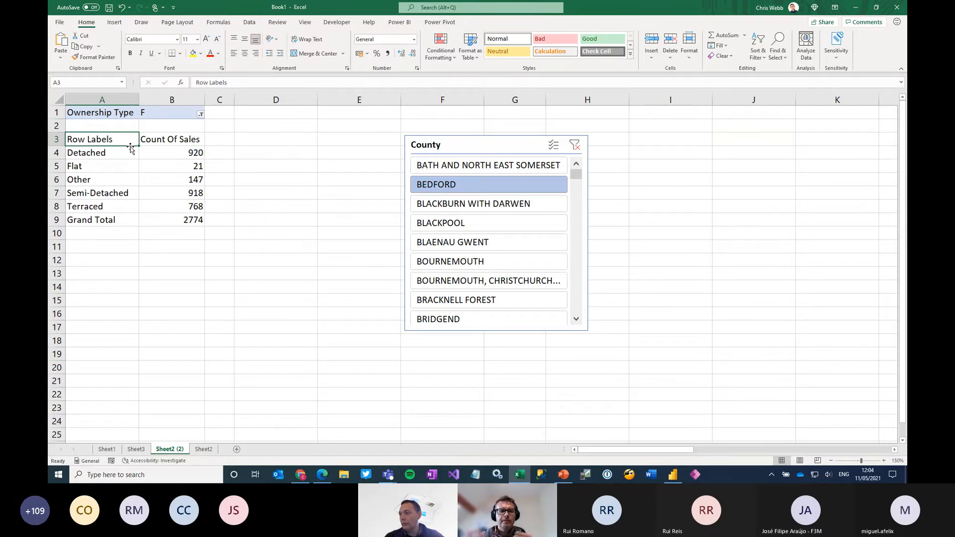
Filter the converted report by BLAENAU GWENT, and set Ownership Type to L and finally to All
click(440, 243)
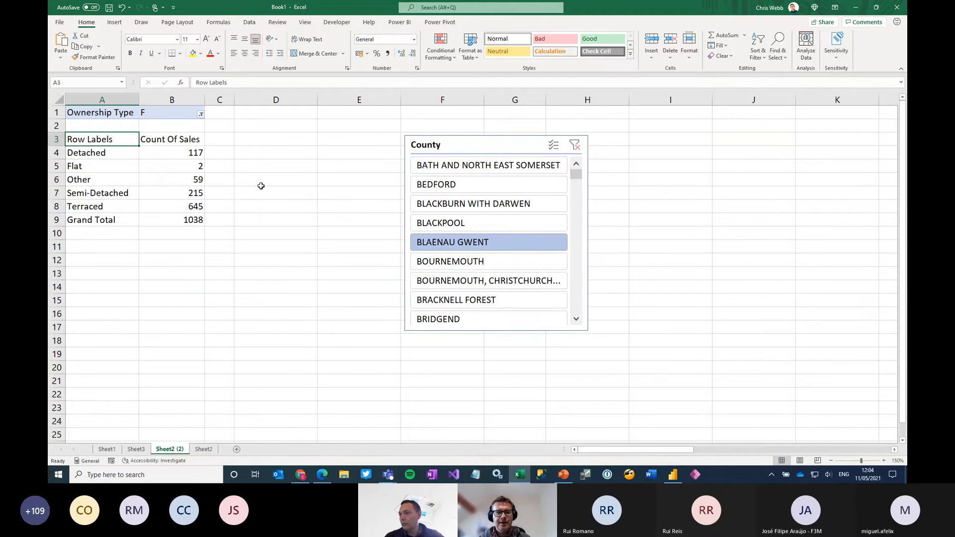
click(200, 113)
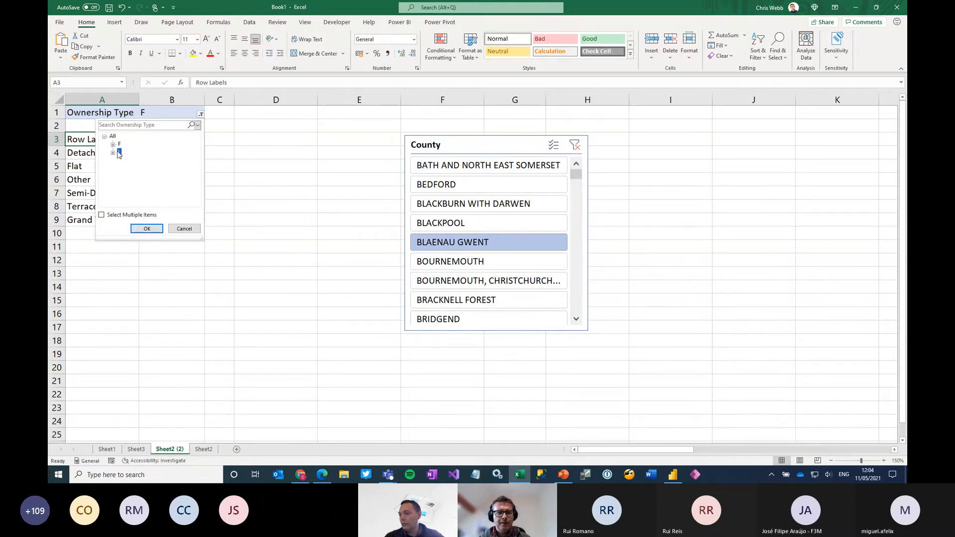
click(147, 228)
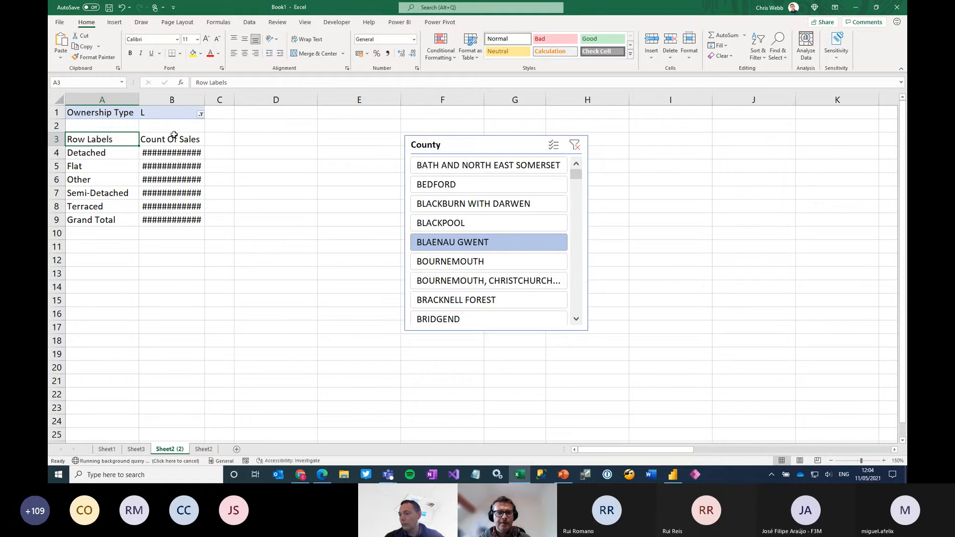
click(201, 113)
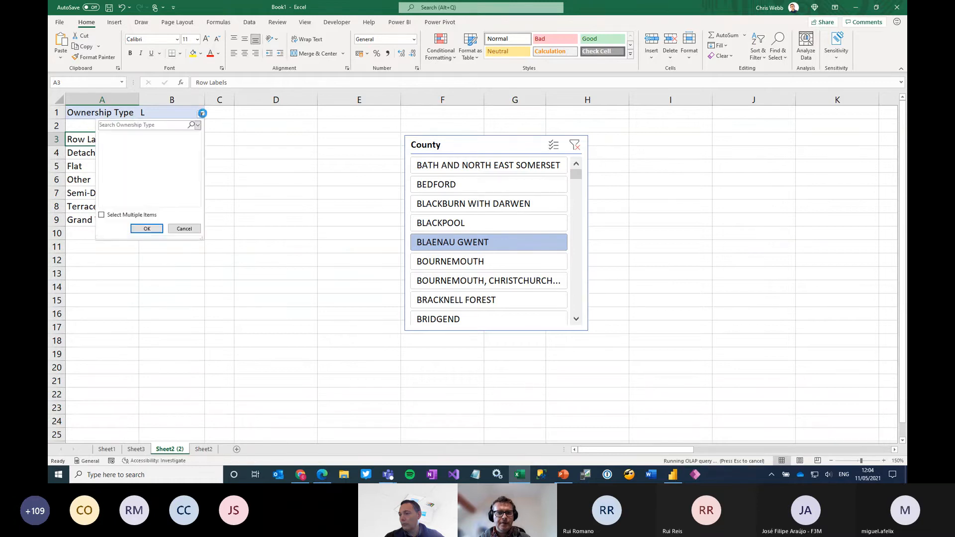
click(145, 230)
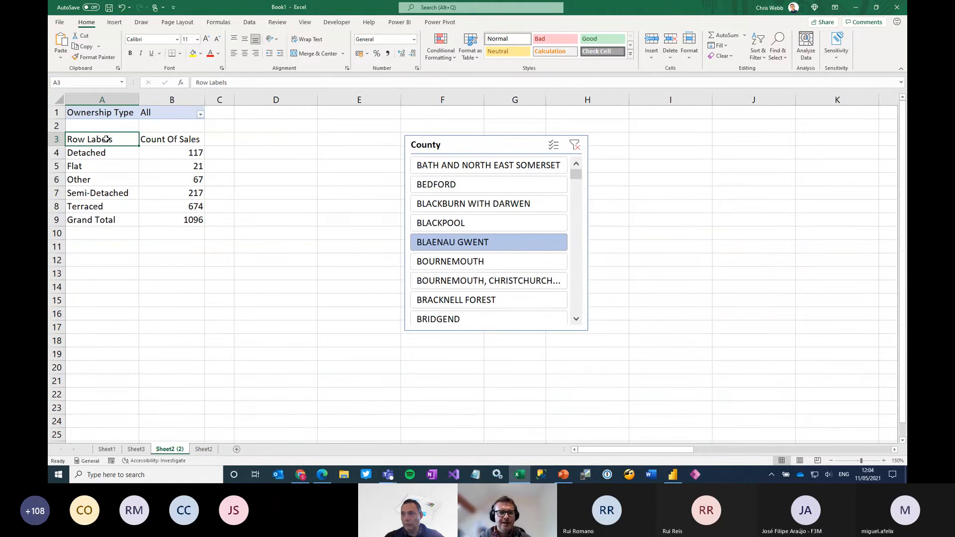
Clear the Row Labels heading from cell A3 and select the Count Of Sales header in B3
key(Delete)
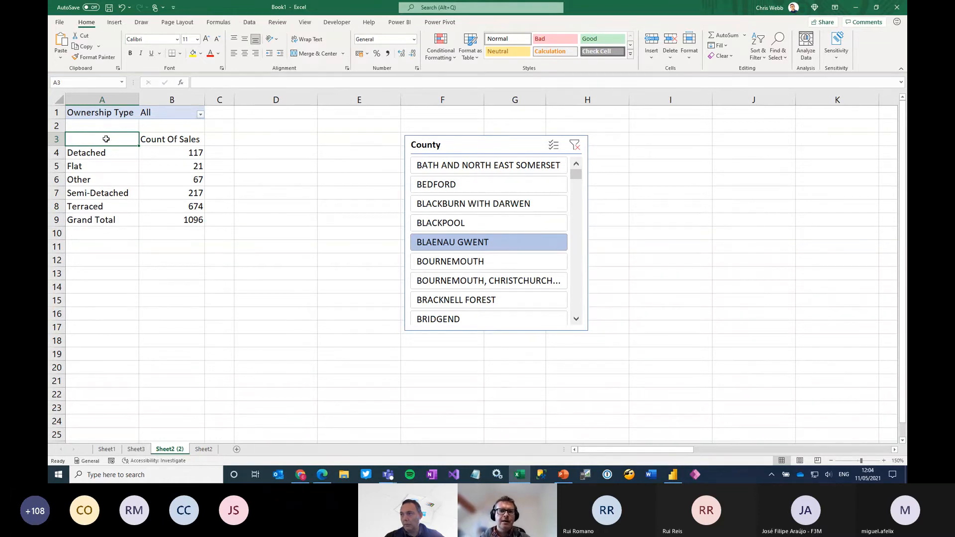
click(177, 138)
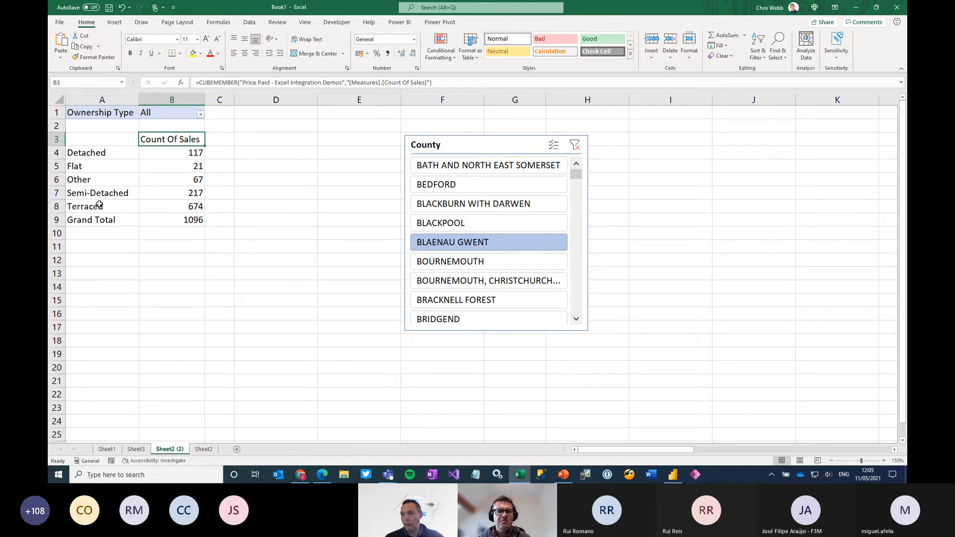
Make the Grand Total row bold with thick top and bottom borders, and bold the Count Of Sales header
drag(74, 220, 156, 218)
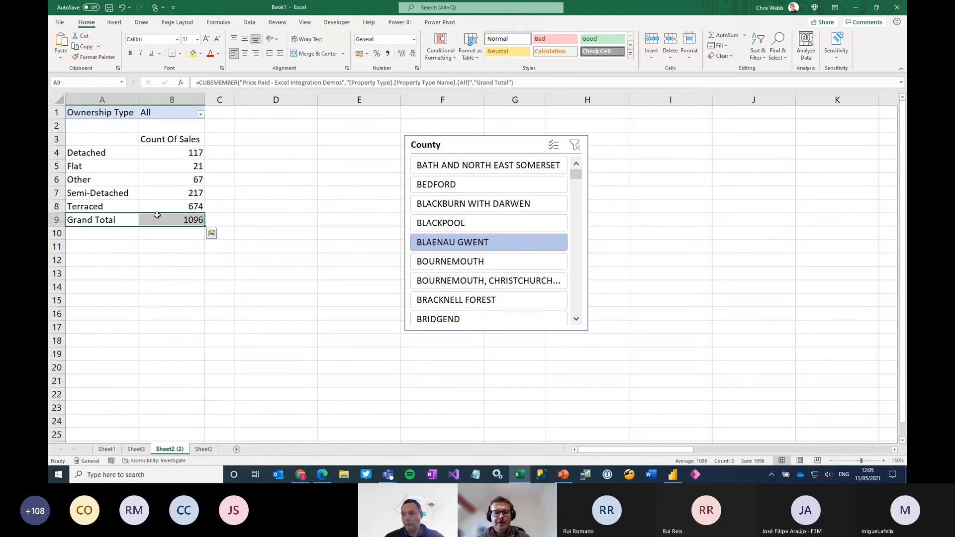
key(ctrl+b)
right_click(123, 219)
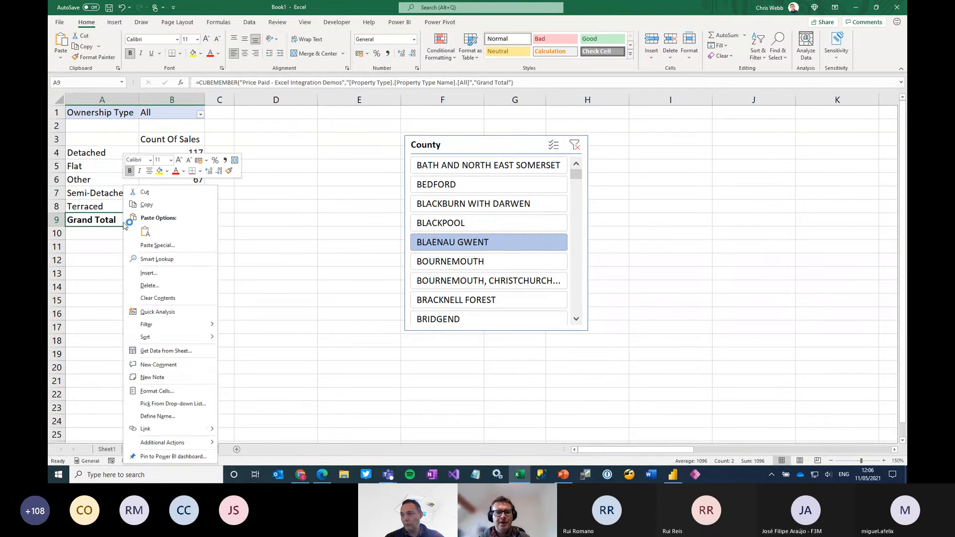
click(164, 389)
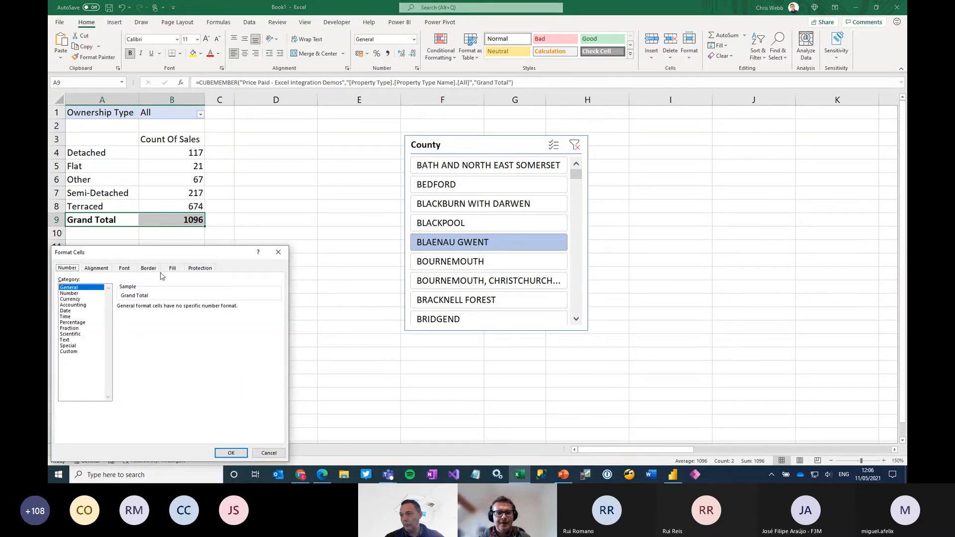
click(149, 268)
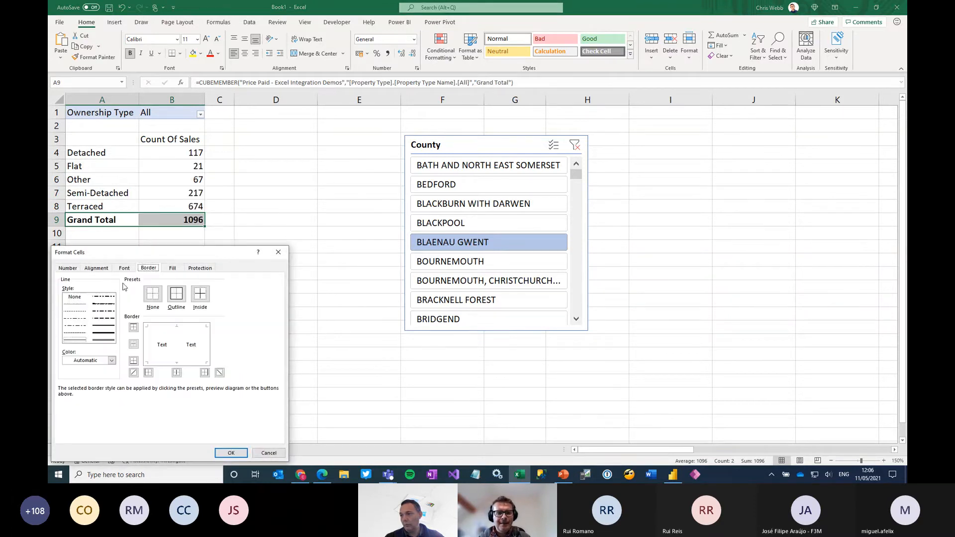
click(106, 334)
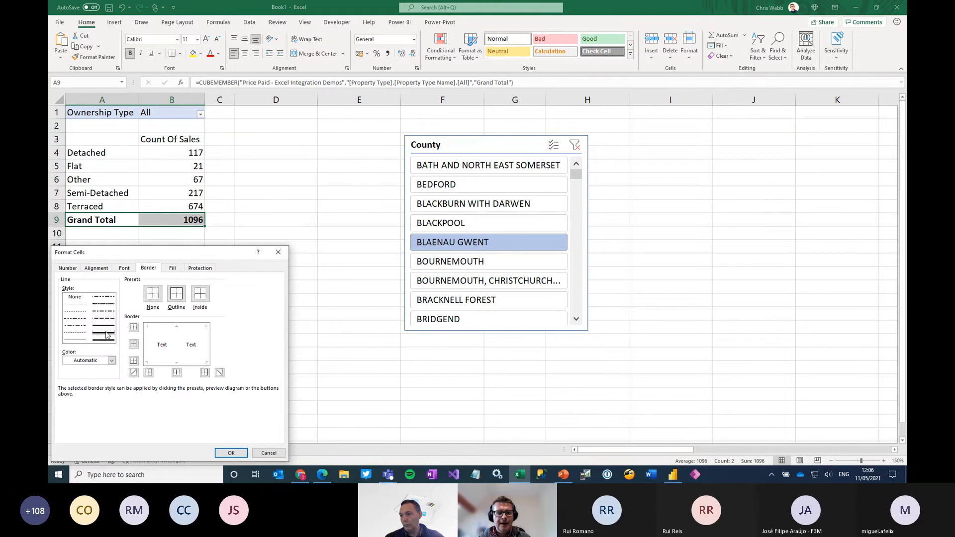
click(133, 328)
click(133, 361)
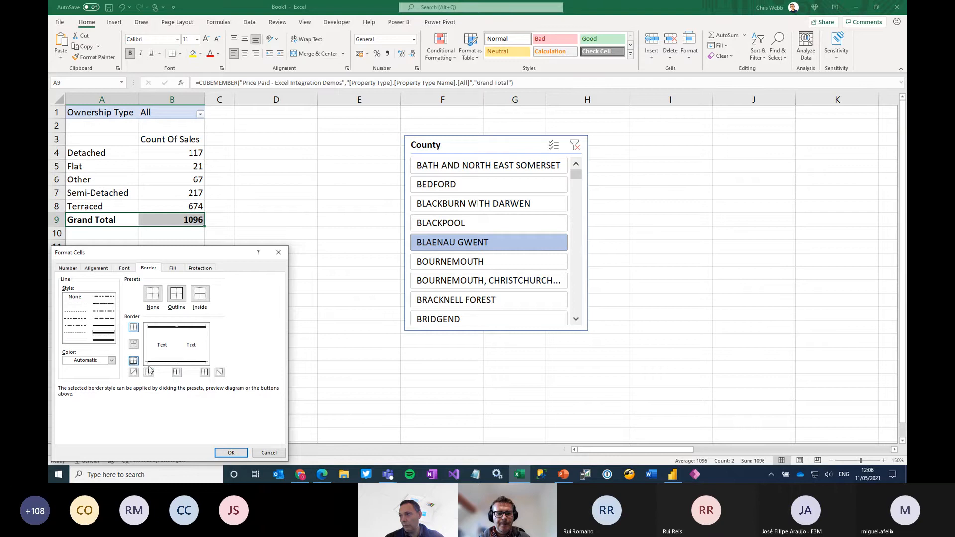
click(231, 453)
click(362, 264)
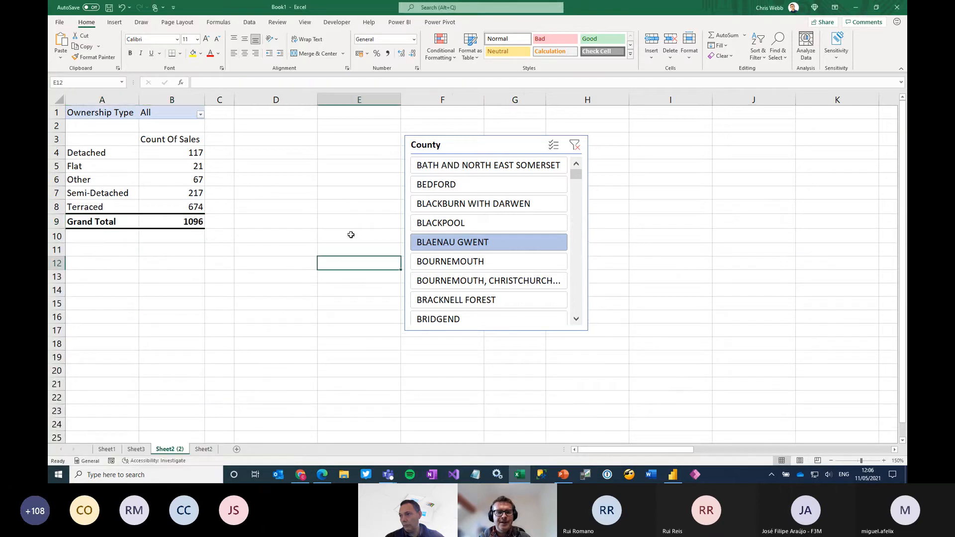
click(169, 139)
click(275, 238)
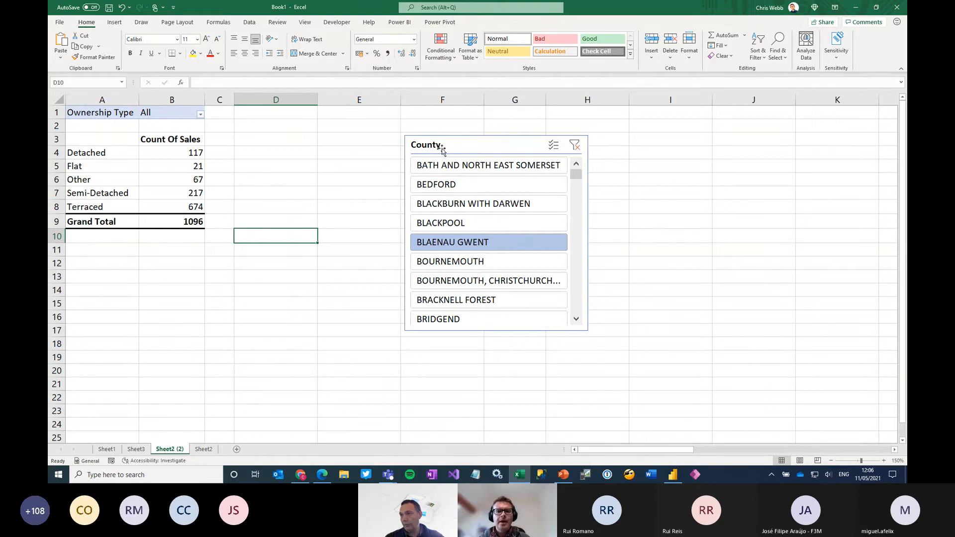
Move the County slicer down the sheet and relocate the Other row's label and value from A6:B6 to D16:E16
drag(463, 145, 445, 295)
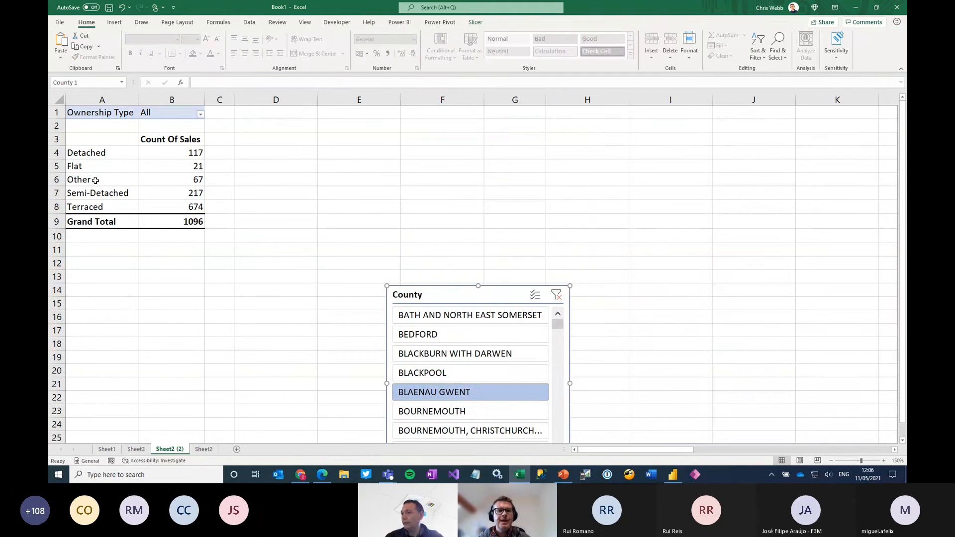
drag(95, 180, 181, 183)
key(ctrl+c)
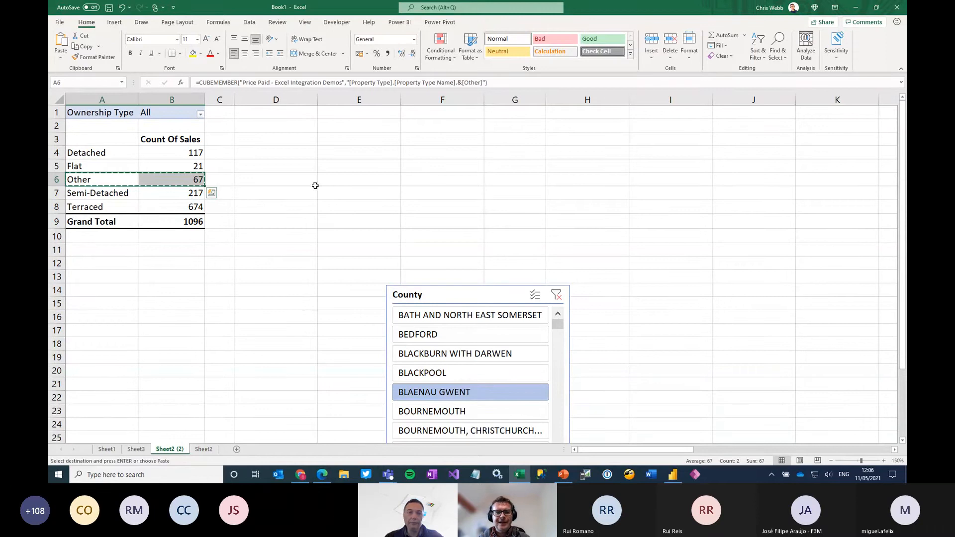
click(348, 179)
click(251, 316)
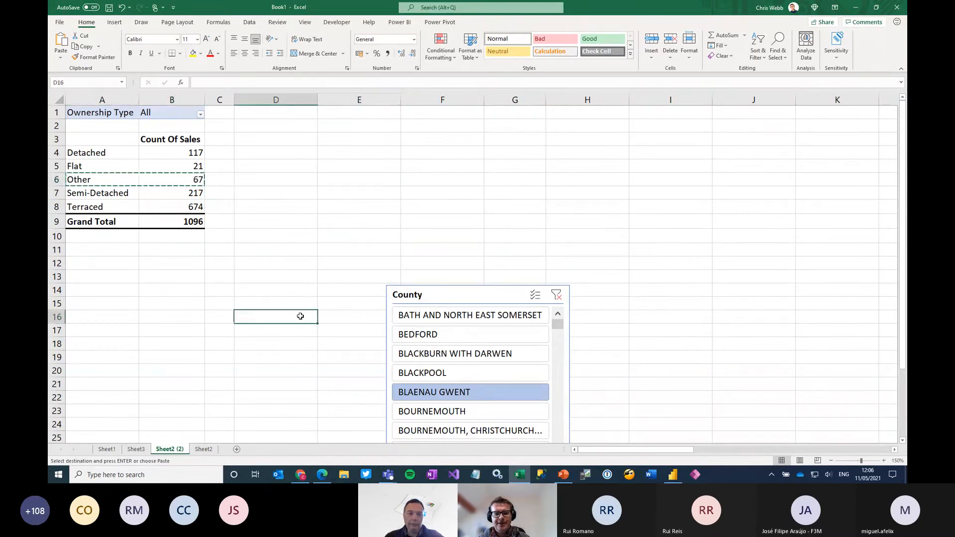
key(Return)
Move the County slicer up to columns H to J and filter the report by BLACKPOOL and finally by BEDFORD
drag(448, 294, 634, 154)
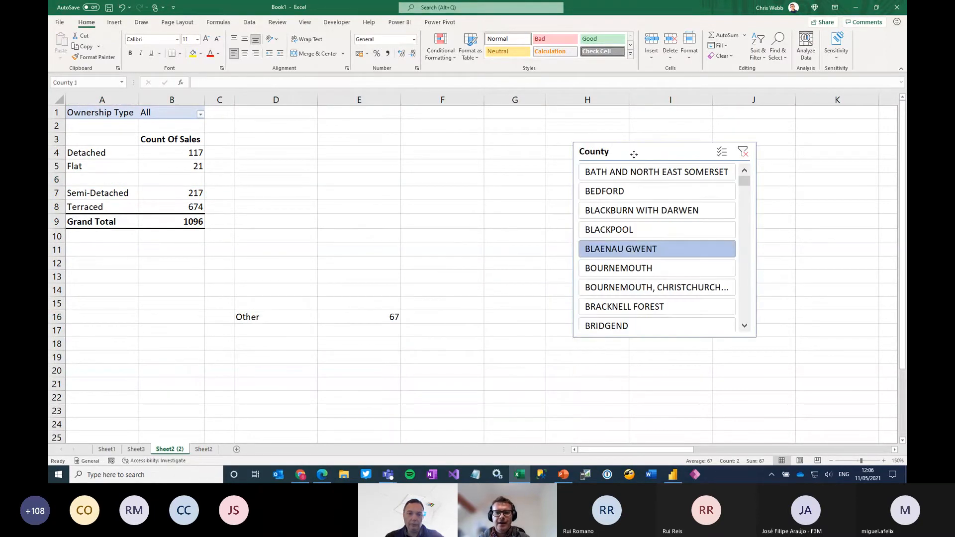
click(614, 231)
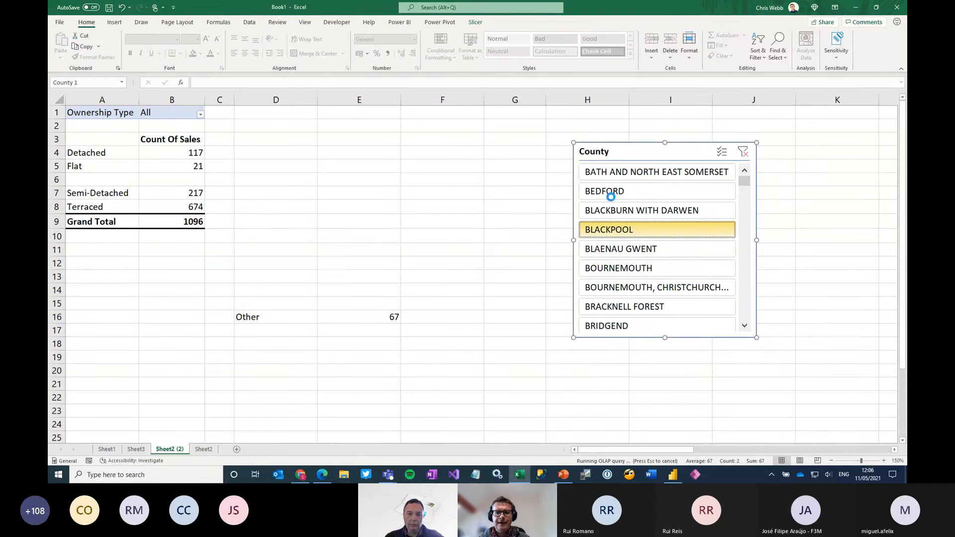
click(610, 192)
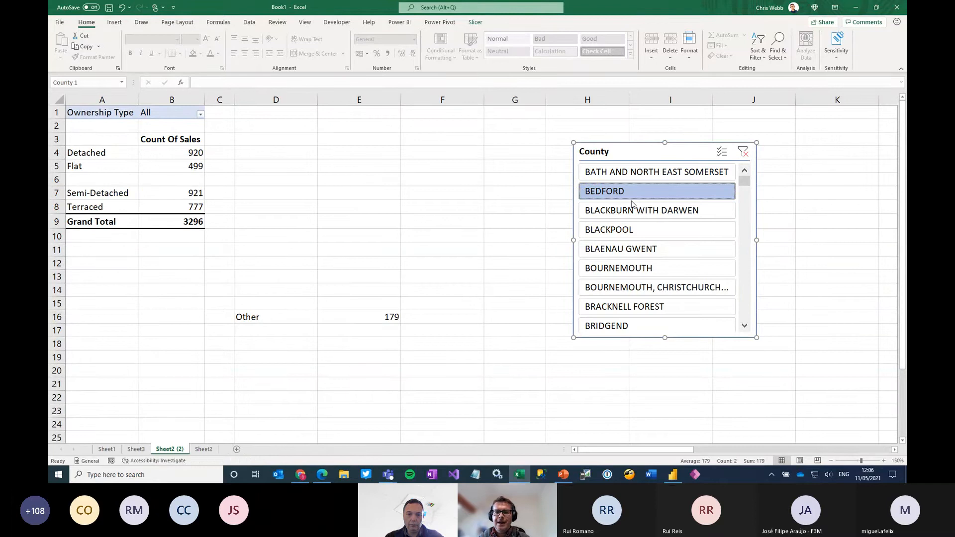
Move the Other label and its value from D16:E16 back into the empty row at A6:B6
drag(281, 319, 357, 315)
key(ctrl+x)
click(100, 180)
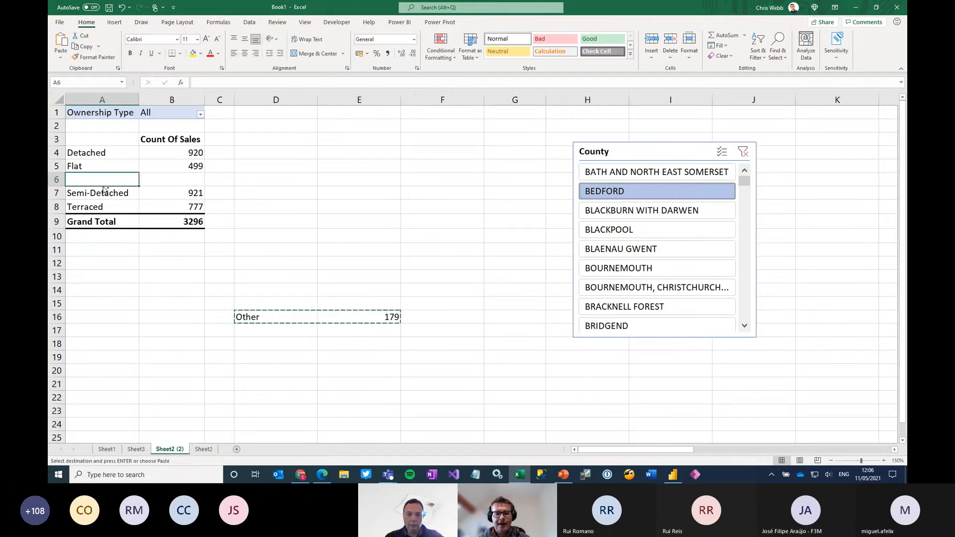
key(ctrl+v)
click(263, 222)
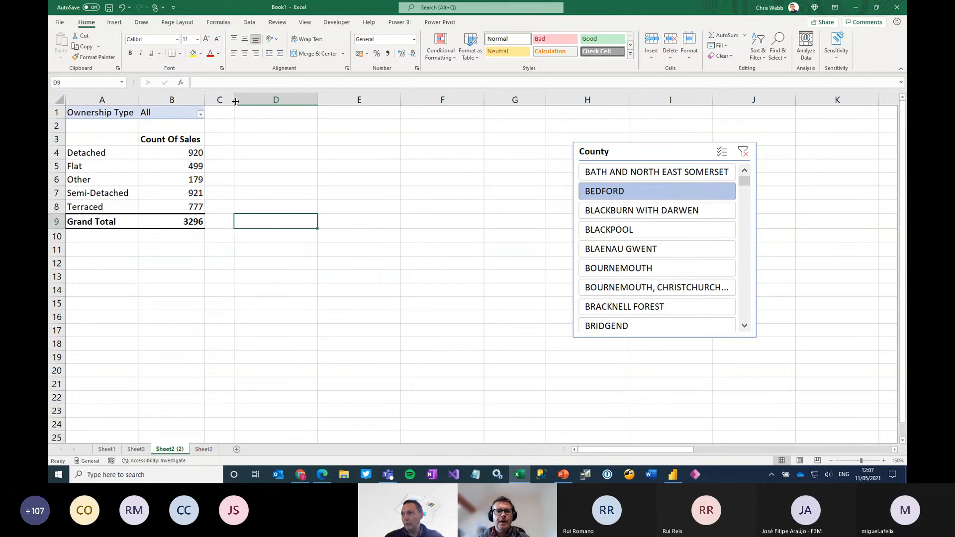
Widen column C and start a CUBEMEMBER formula in C3 using the "Price Paid - Excel Integration Demos" connection
drag(236, 101, 301, 102)
click(239, 140)
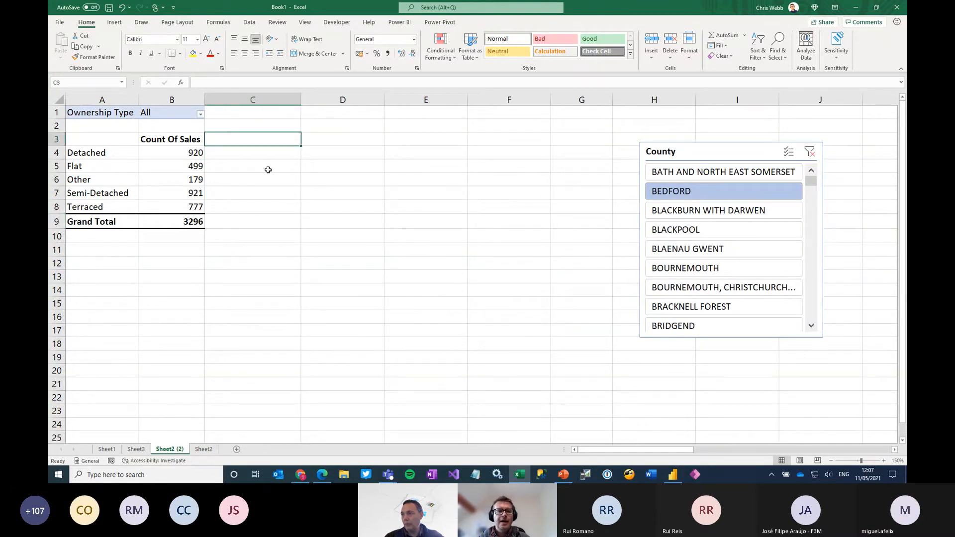
click(235, 83)
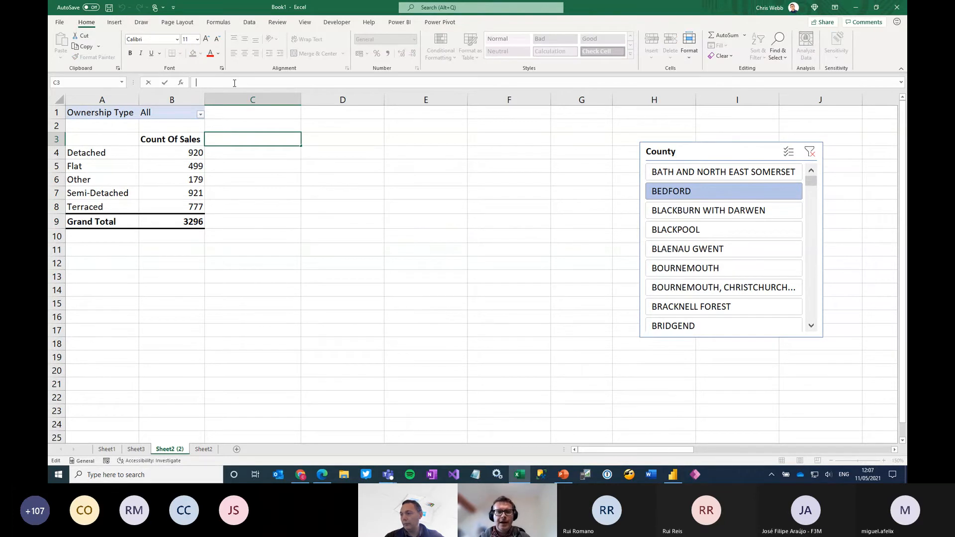
text(=cube)
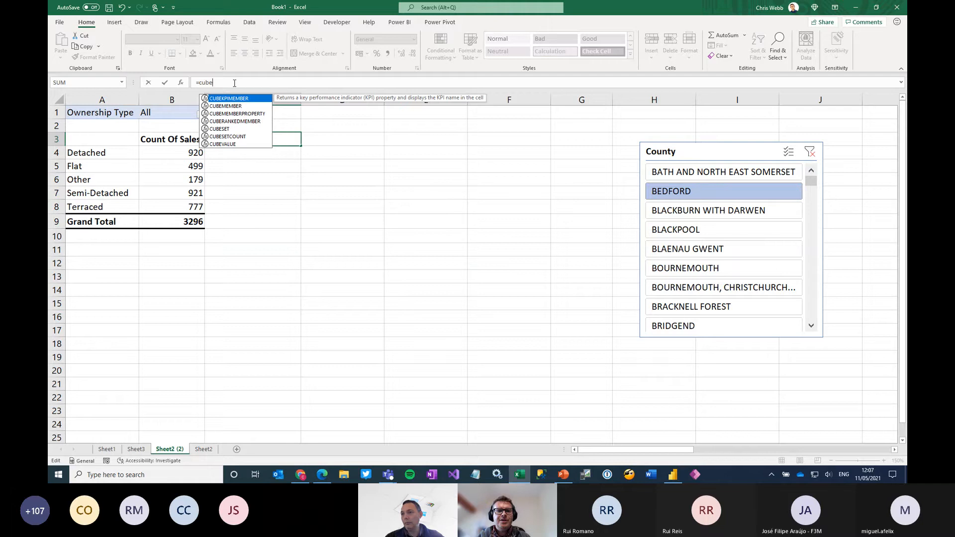
key(Down)
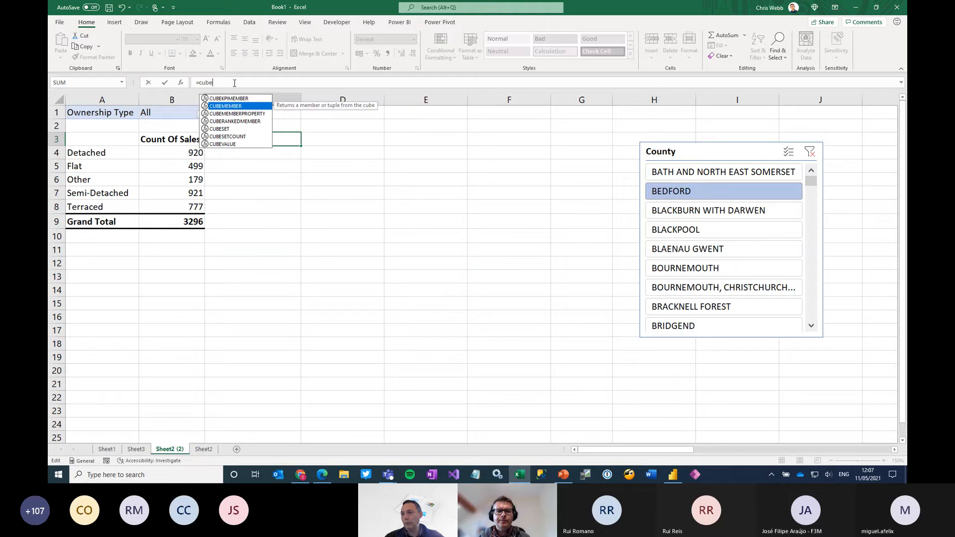
key(Tab)
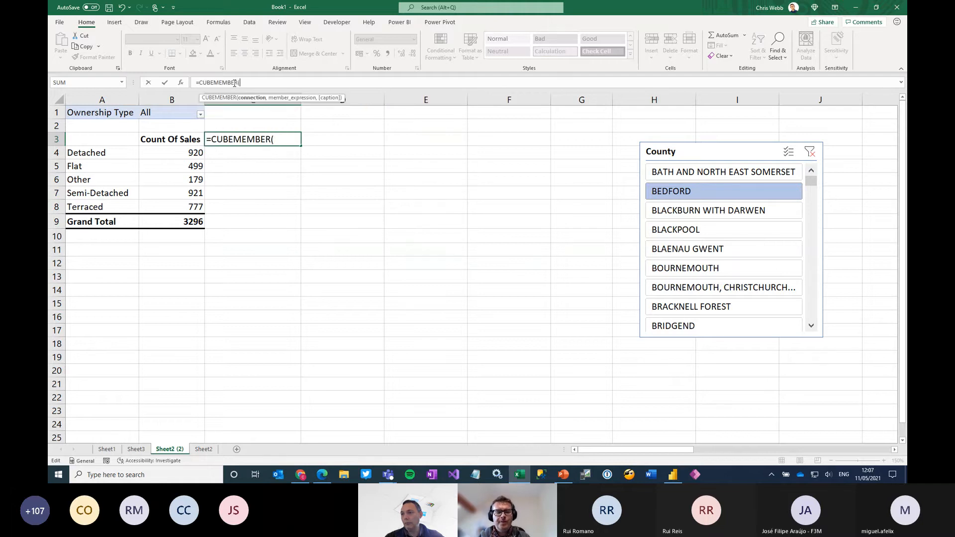
text(")
key(ctrl+v)
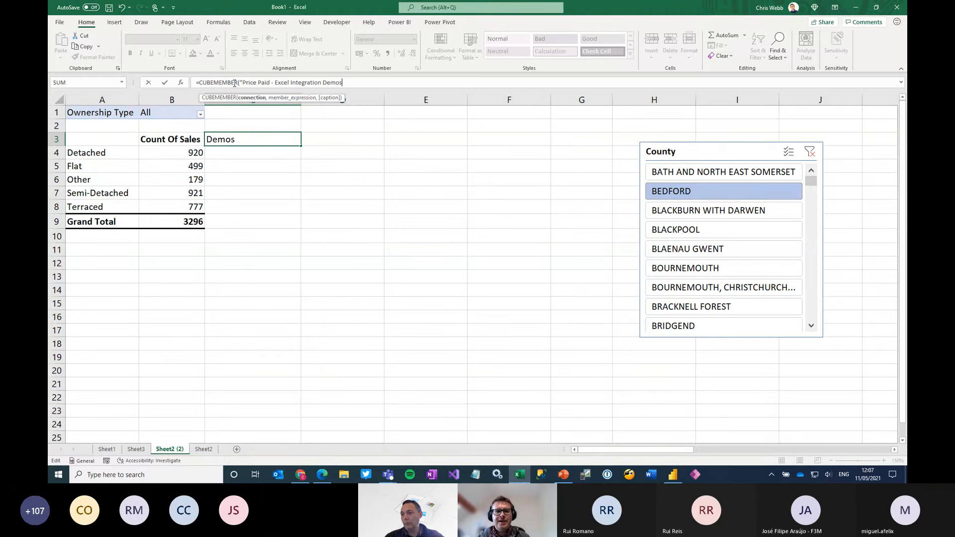
Complete the C3 formula with the member expression "[Measures].[Average Price Paid]" and enter it
text(", ")
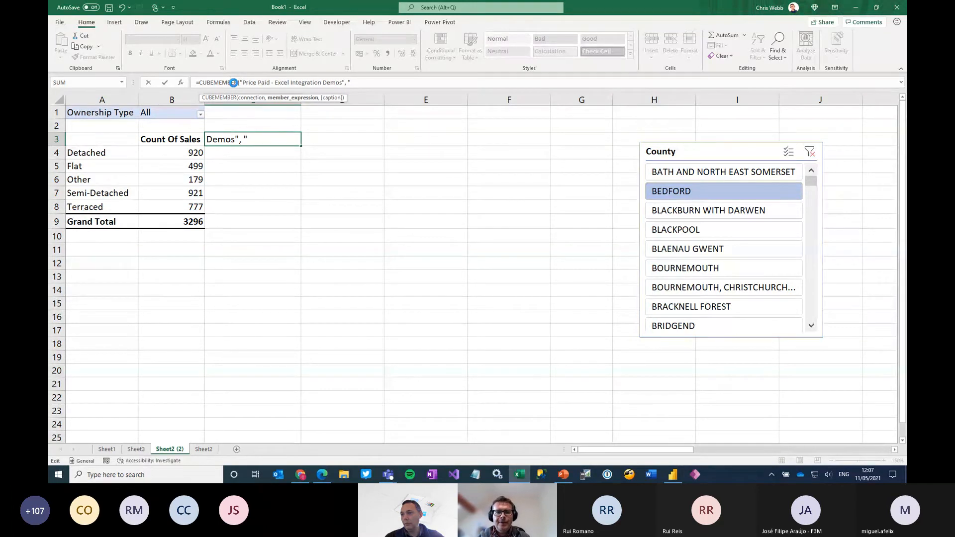
text([Measures].)
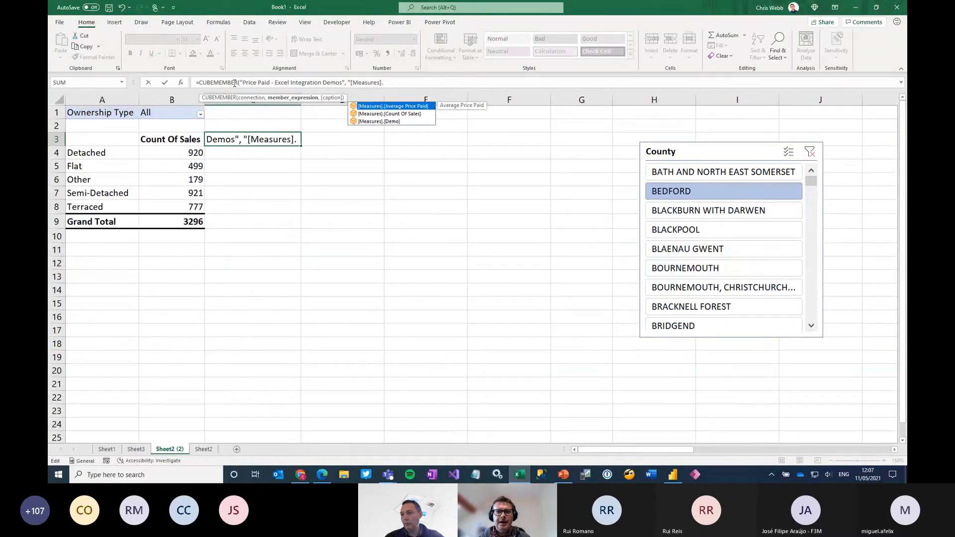
key(Tab)
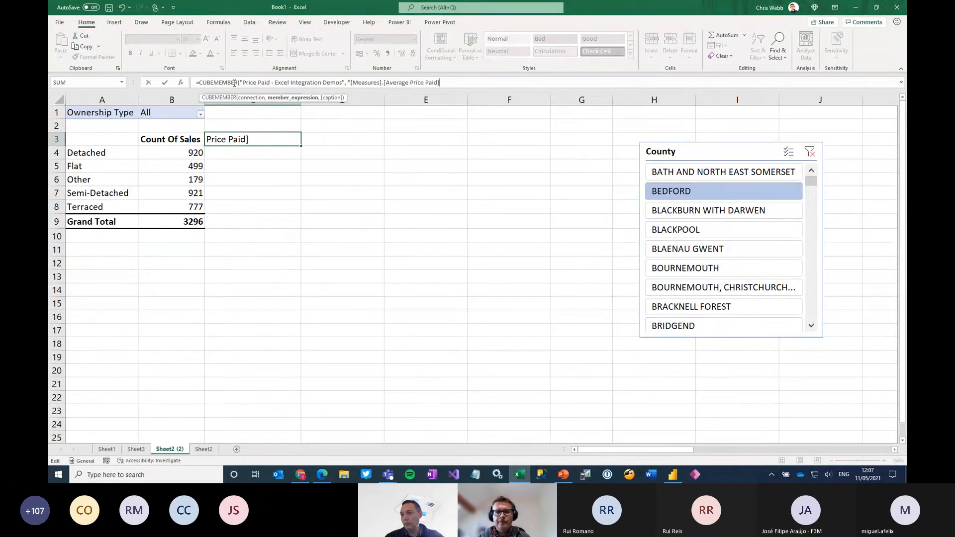
text("))
key(BackSpace)
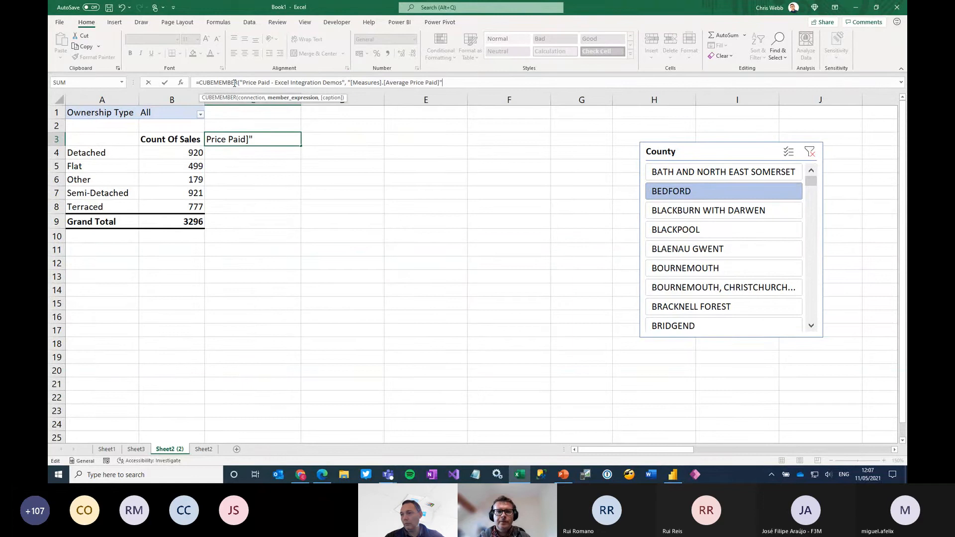
key(ctrl+Return)
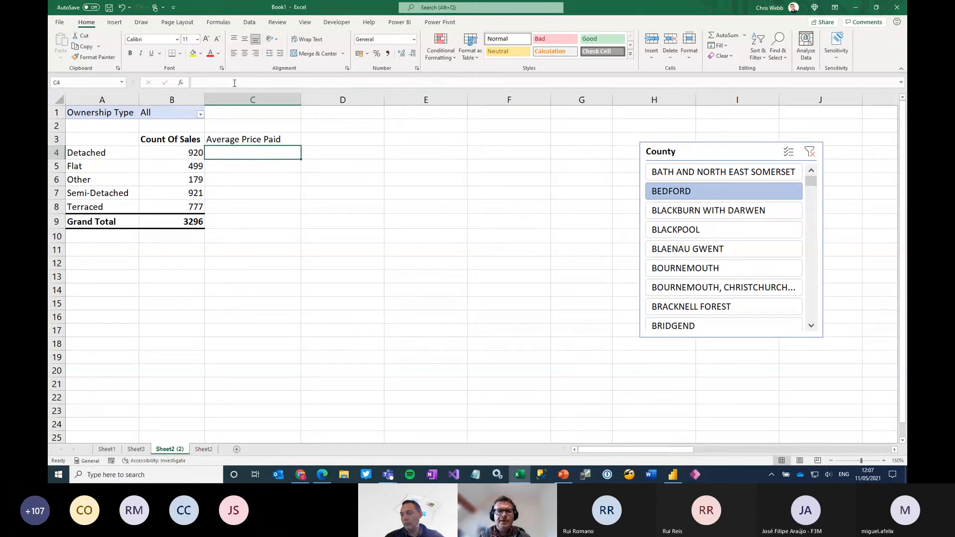
Bold the Average Price Paid header and fill the value formulas from B4:B9 across into C4:C9
key(ctrl+b)
key(Down)
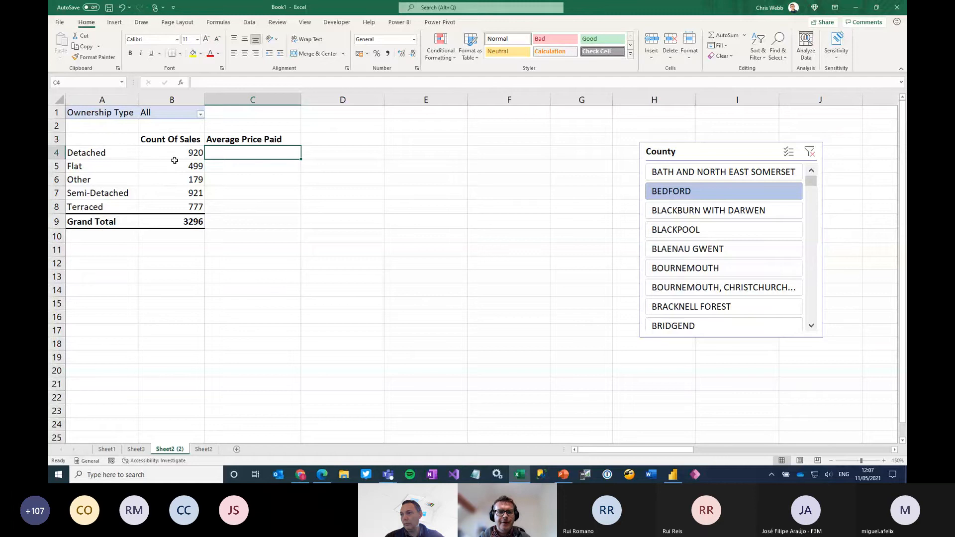
drag(175, 157, 301, 227)
click(288, 301)
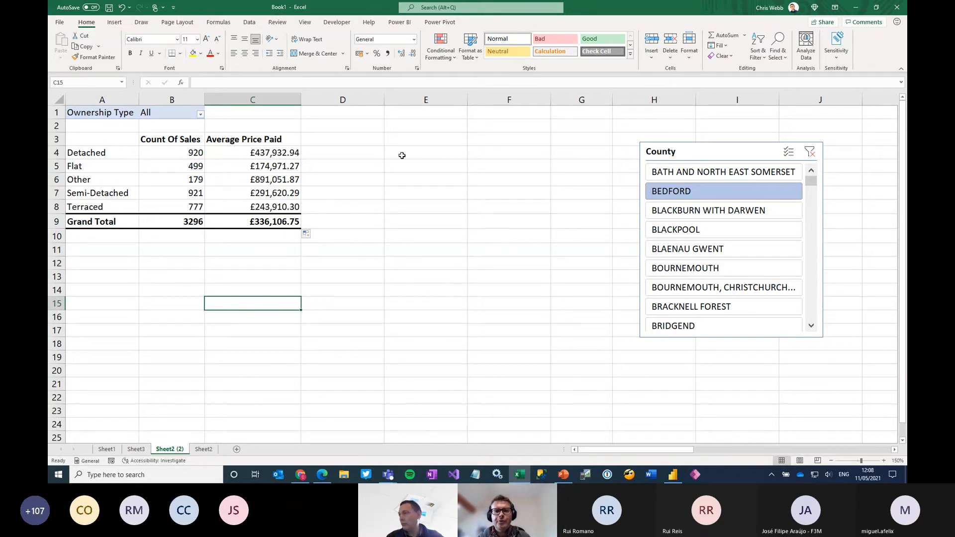
Start a CUBEMEMBER formula in E2 with "Price Paid - Excel Integration Demos" as its connection
click(428, 125)
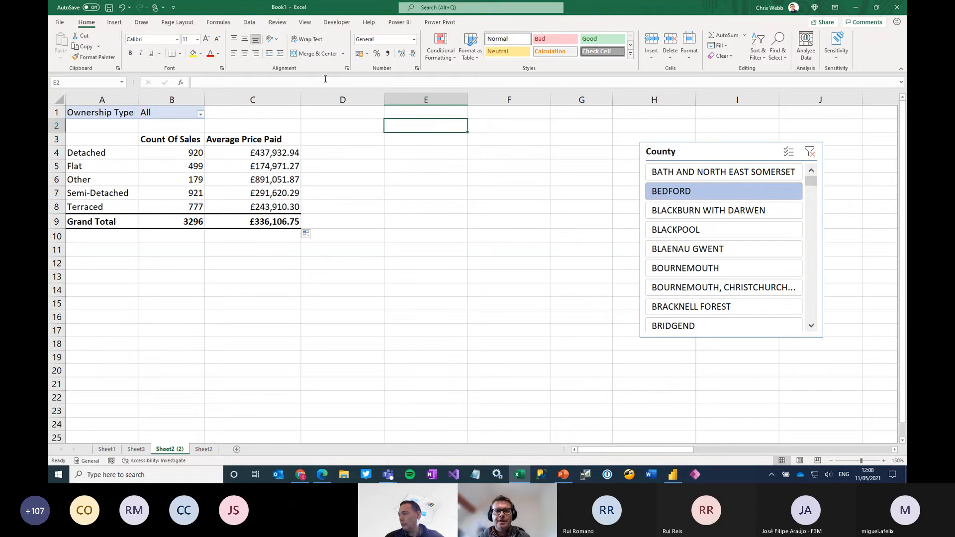
text(=cubeme)
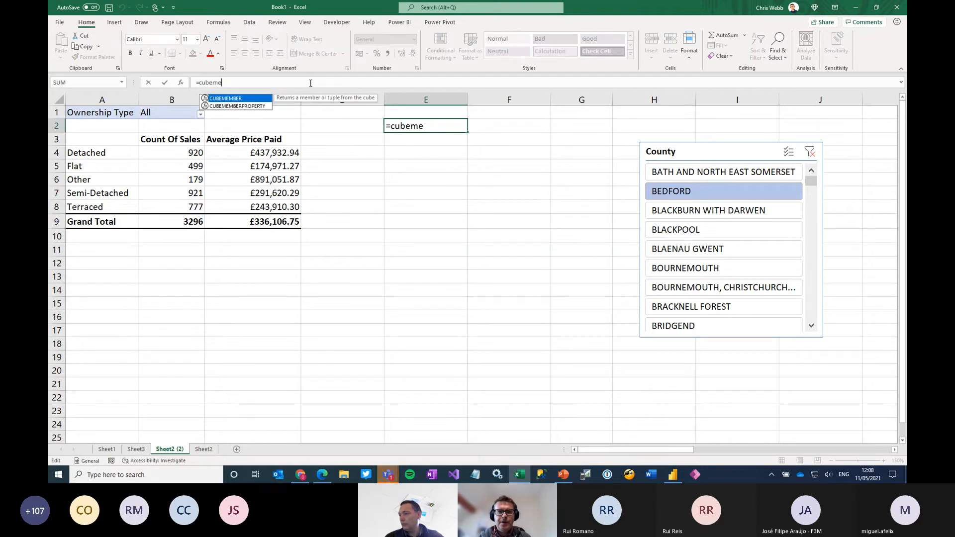
key(Tab)
text(")
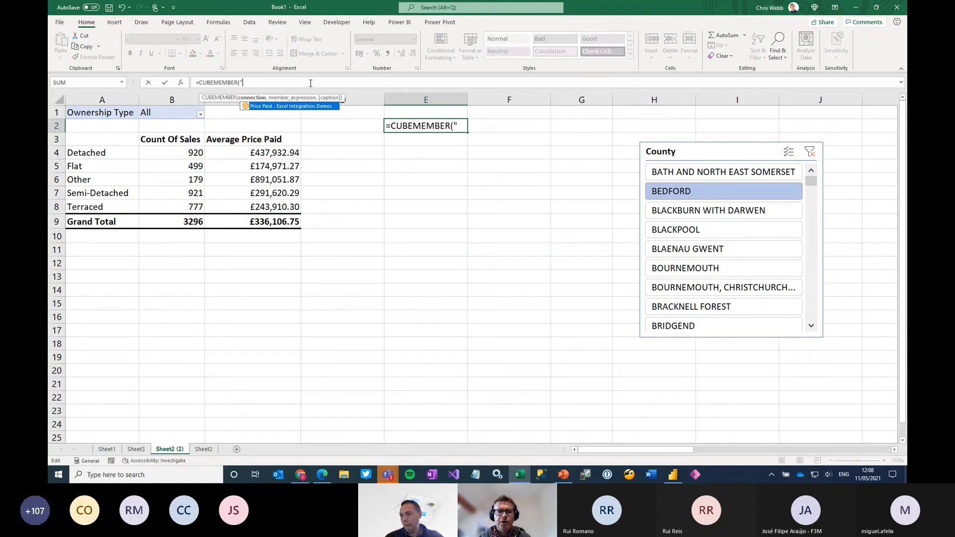
key(Tab)
text(", ")
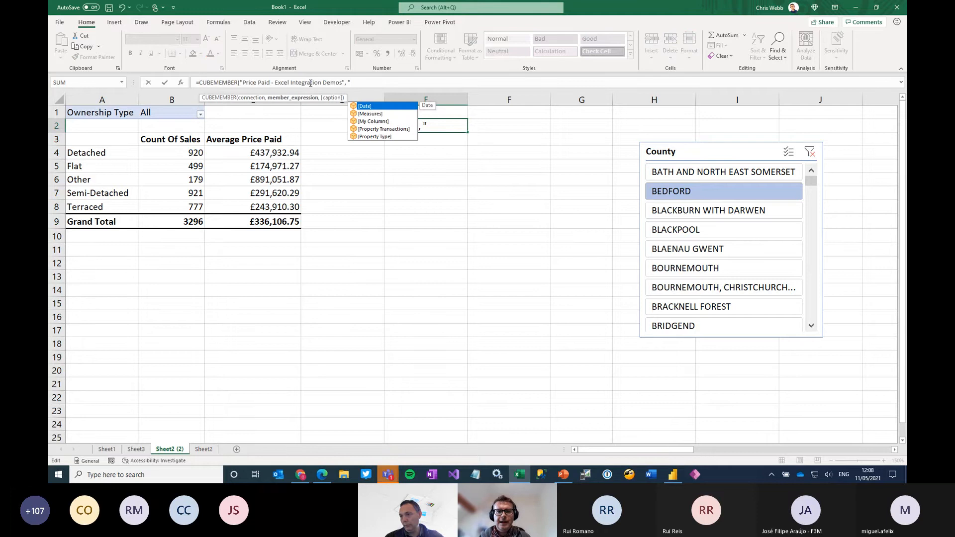
Extend the E2 formula's member expression with the [Date].[Month Name] hierarchy
key(Down)
key(Up)
key(Tab)
text(.)
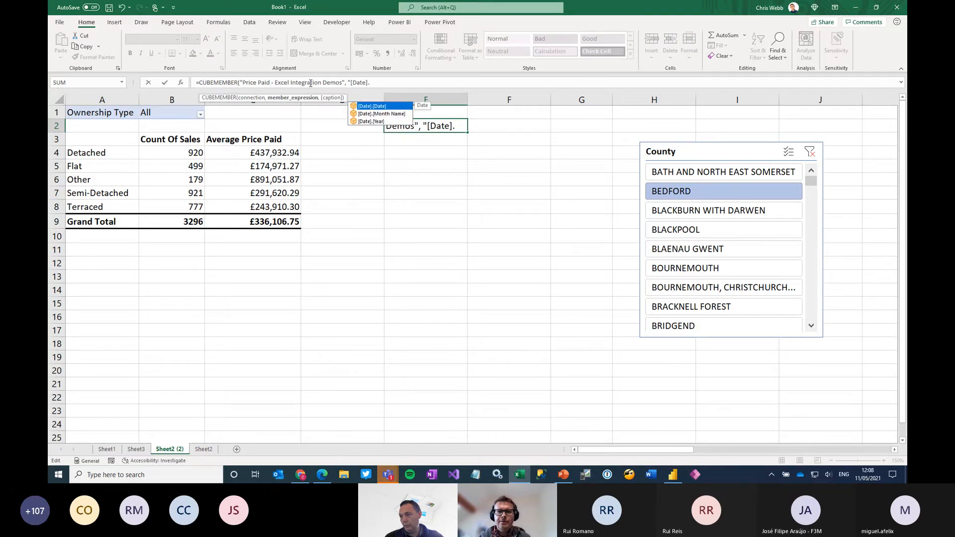
key(Tab)
key(BackSpace)
key(BackSpace)
key(BackSpace)
key(BackSpace)
key(BackSpace)
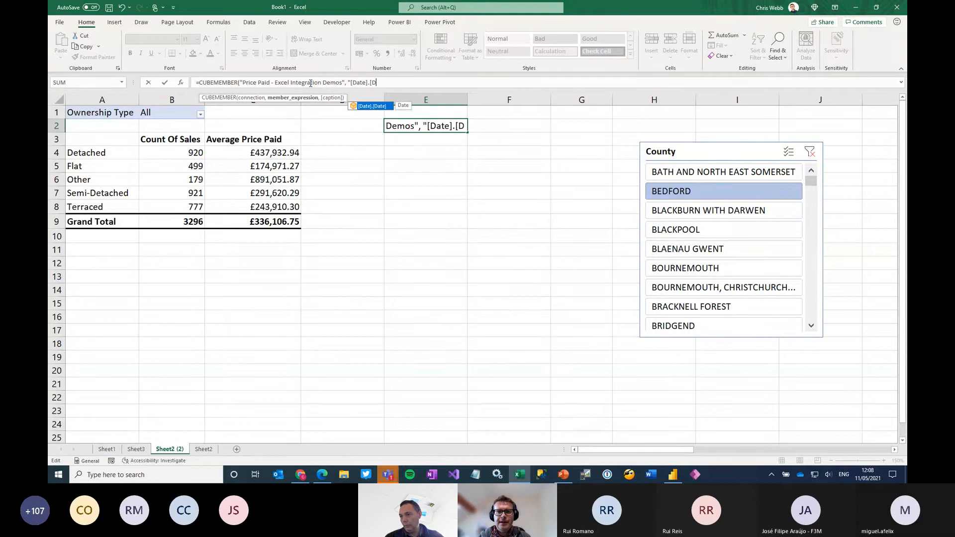
key(Down)
key(Tab)
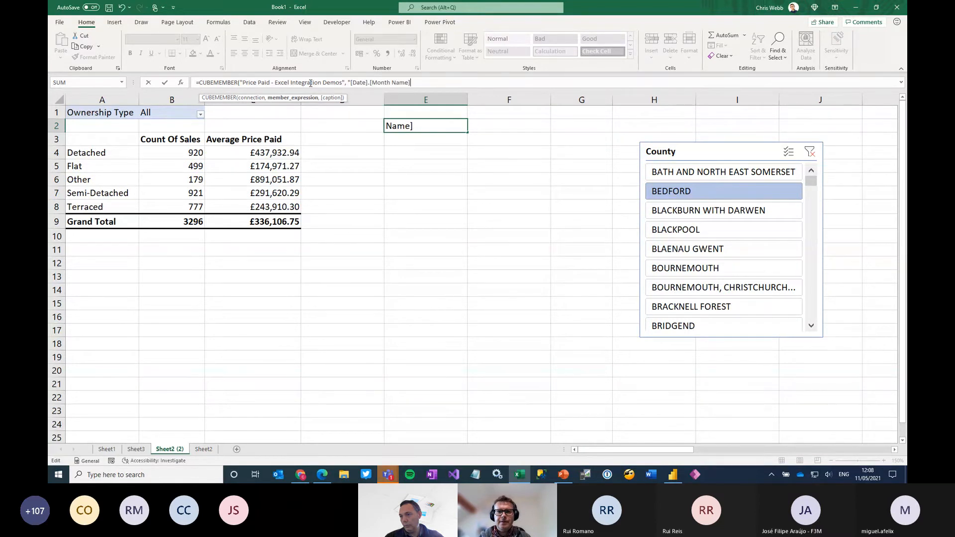
Complete the E2 member expression with [All].[January] and enter the CUBEMEMBER formula
text(.)
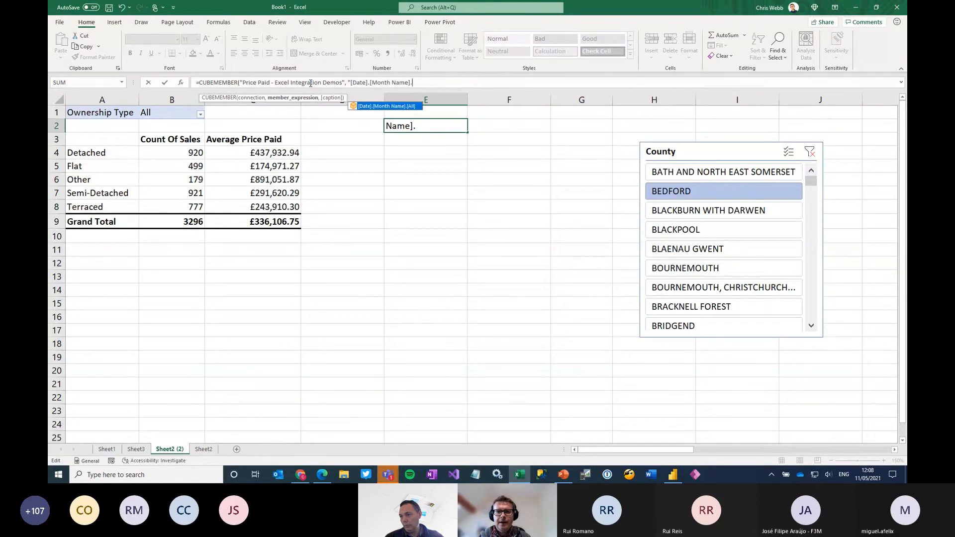
key(Tab)
text(.)
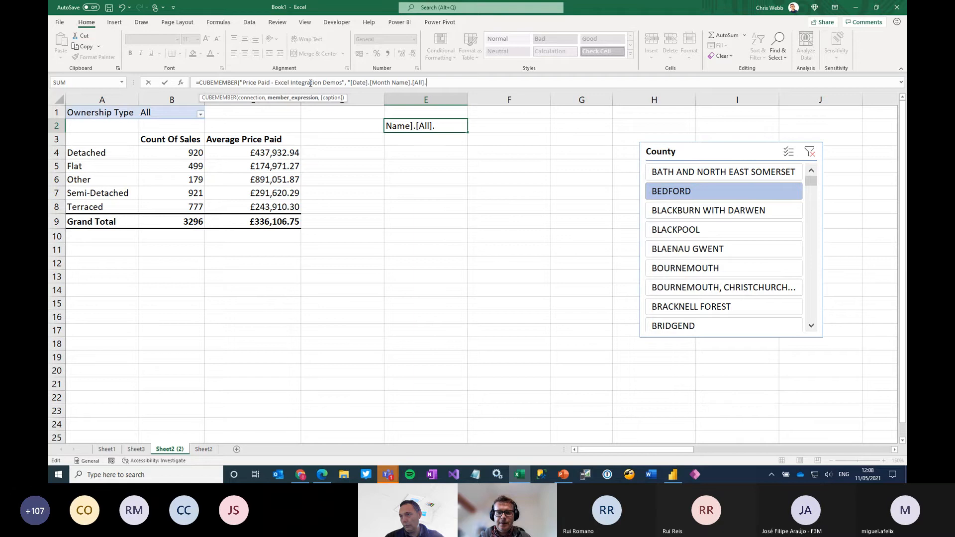
key(Tab)
text(")
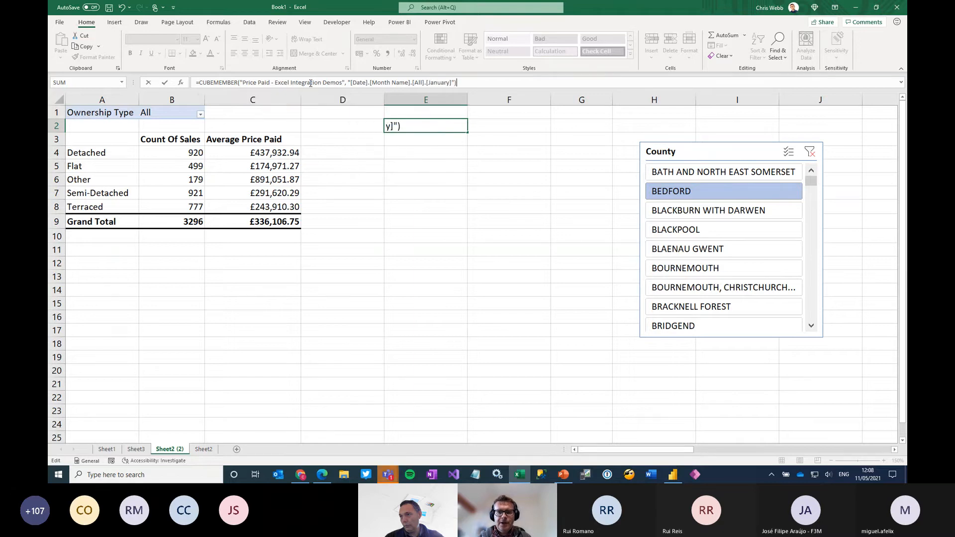
key(Return)
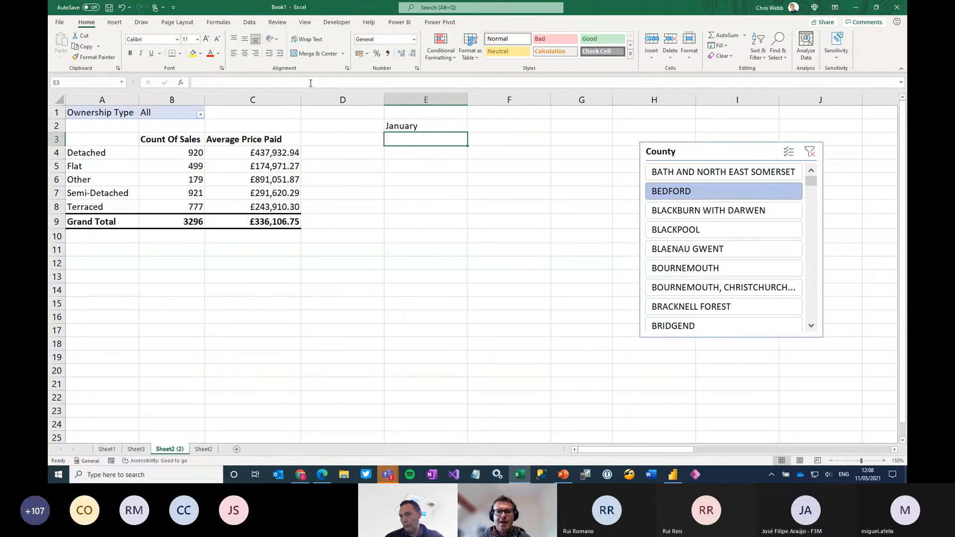
key(Up)
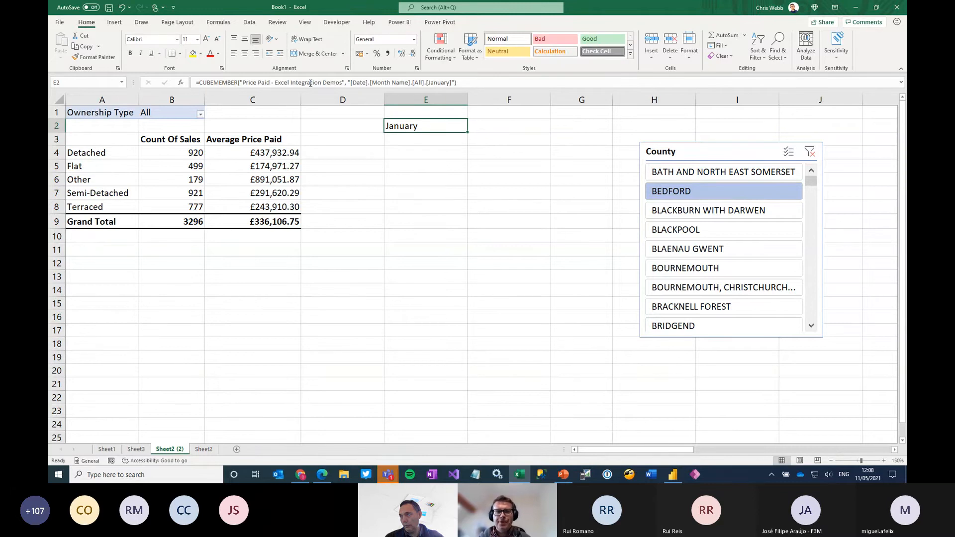
Add $E$2 as an extra member expression at the end of the CUBEVALUE formula in B4
click(187, 152)
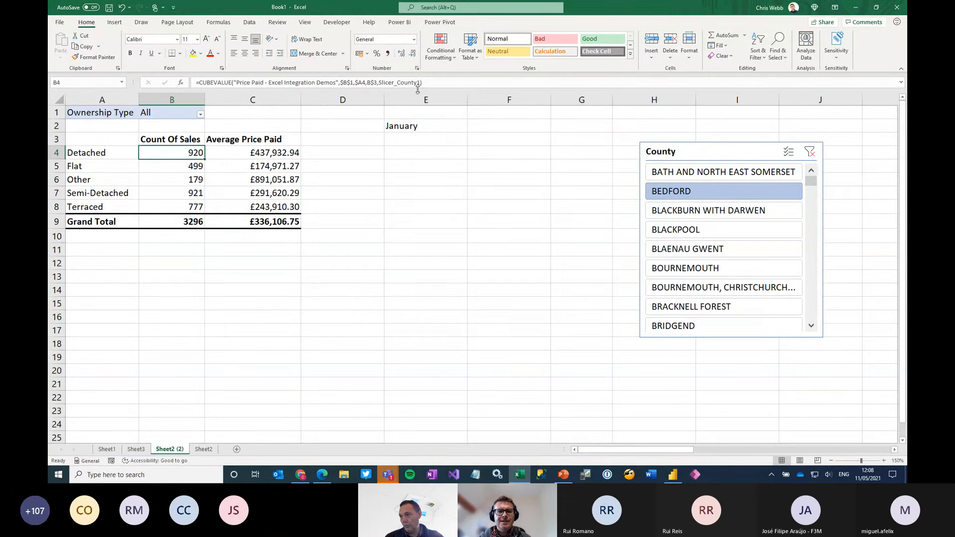
click(398, 82)
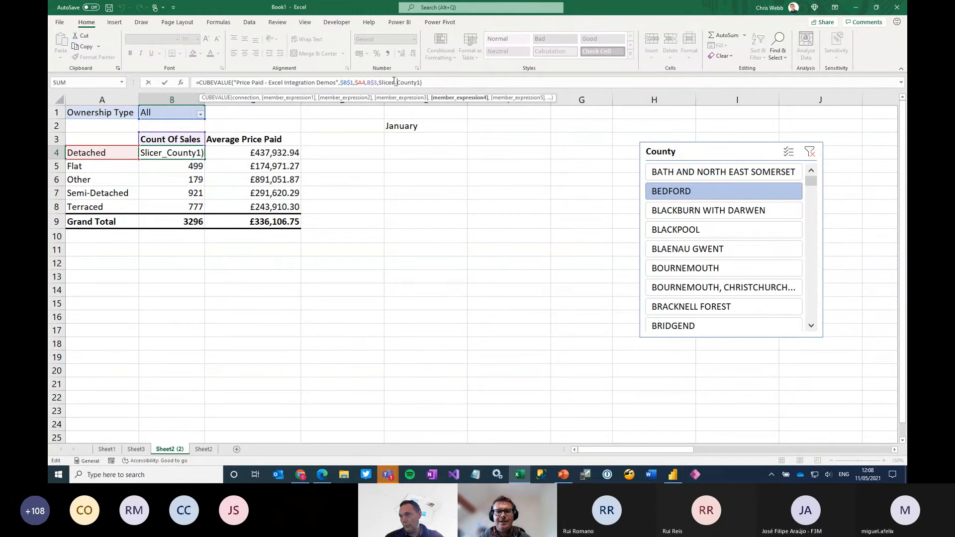
click(454, 81)
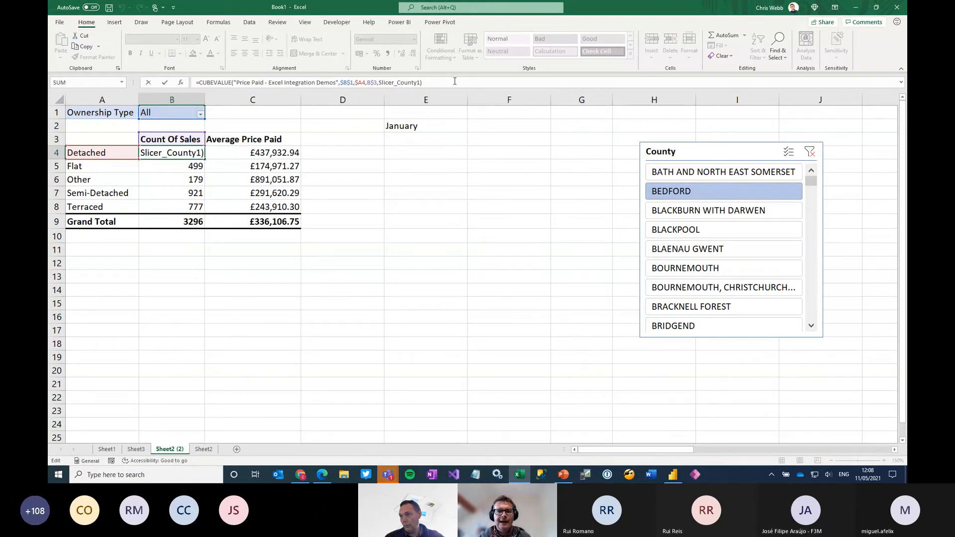
key(BackSpace)
text(, $)
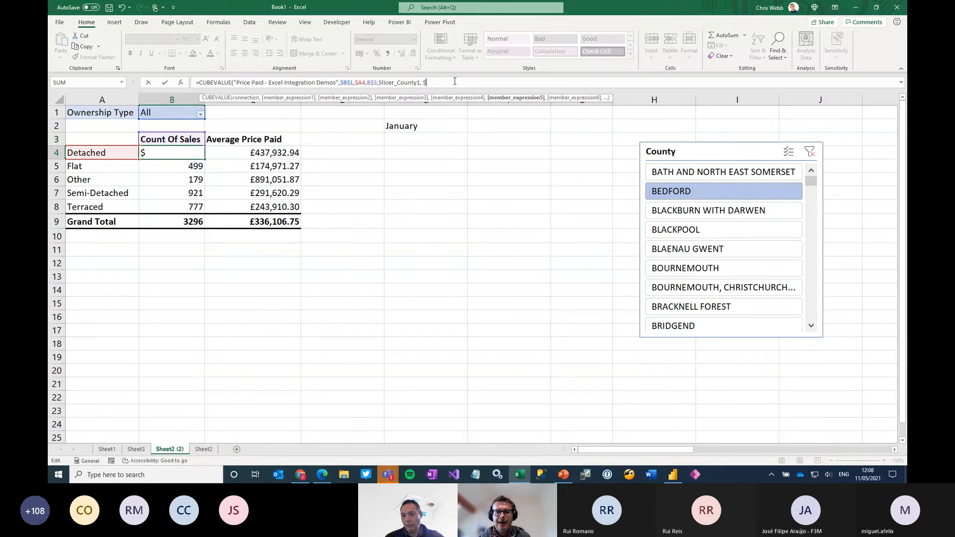
text(e)
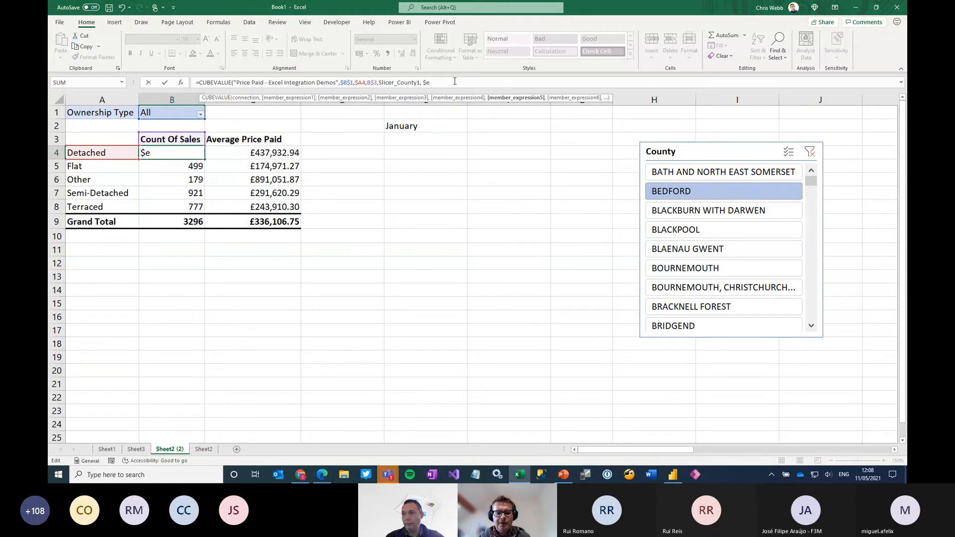
text($2))
key(Return)
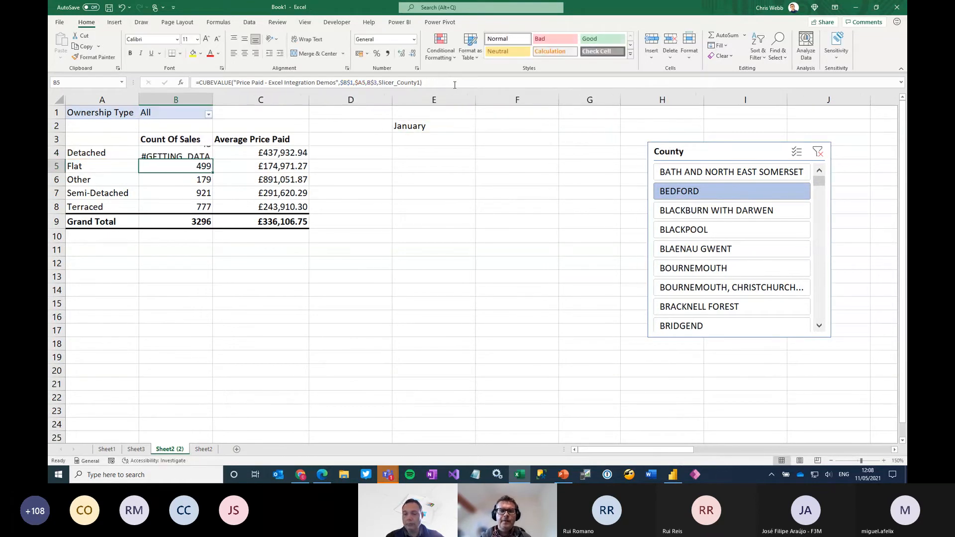
Fill the revised CUBEVALUE formula from B4 through the whole value range B4:C9
click(186, 153)
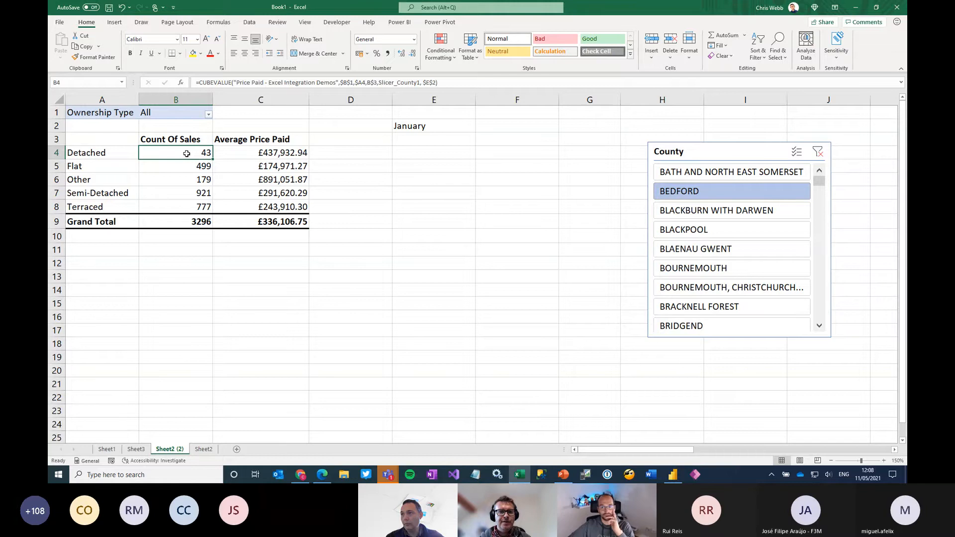
drag(213, 159, 285, 233)
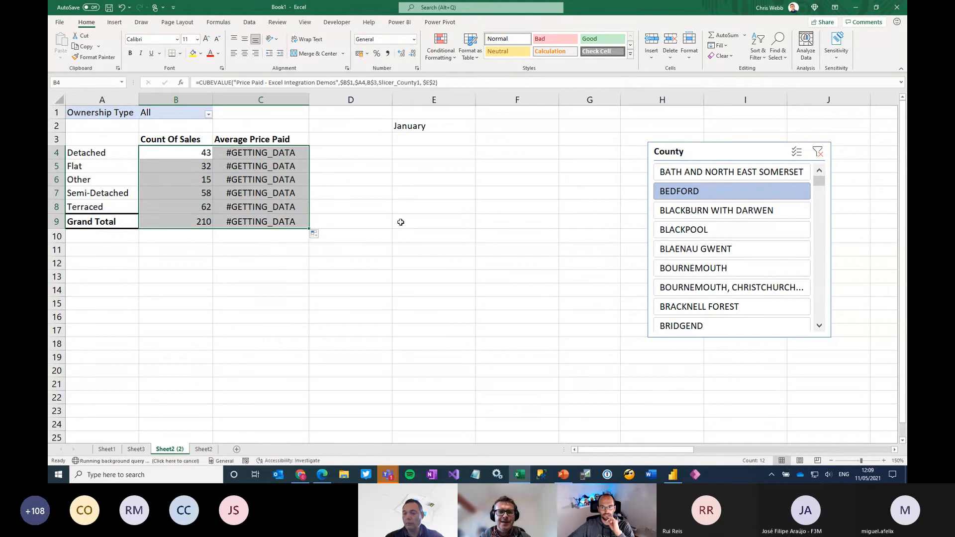
click(361, 194)
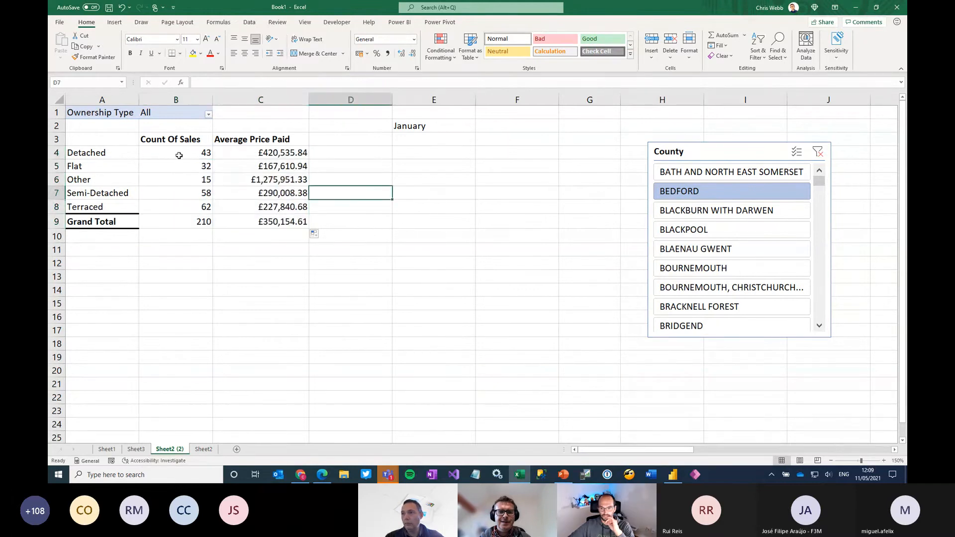
Enter the month name March in E1, directly above the January member formula
click(179, 156)
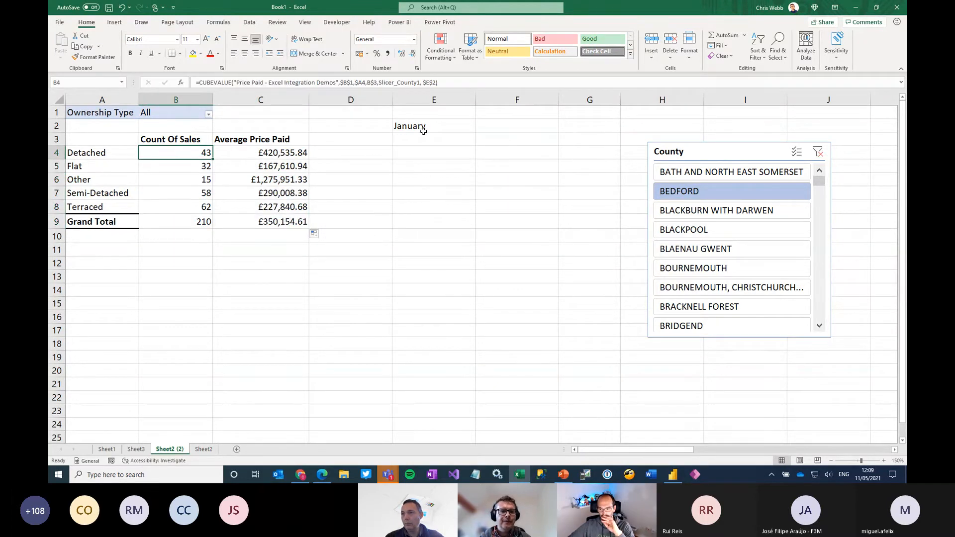
click(425, 113)
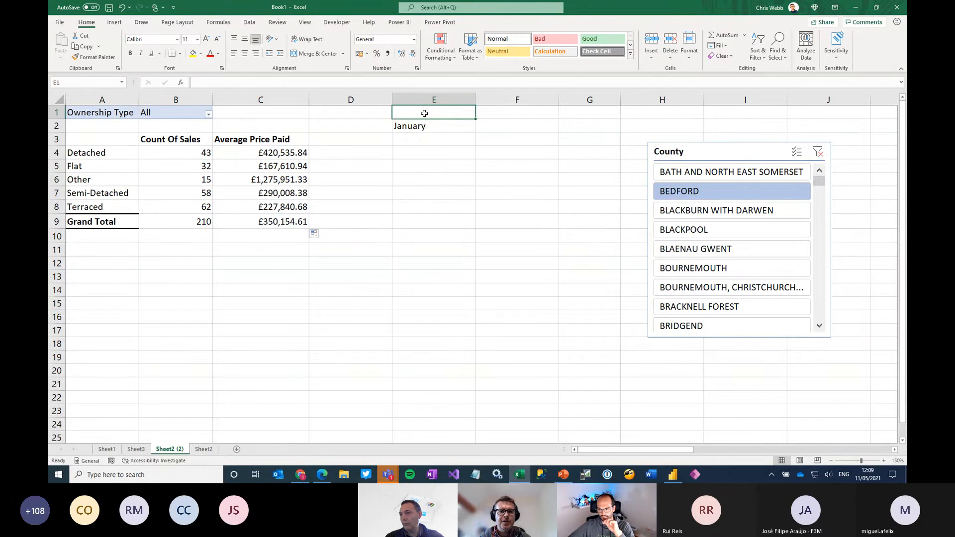
text(March)
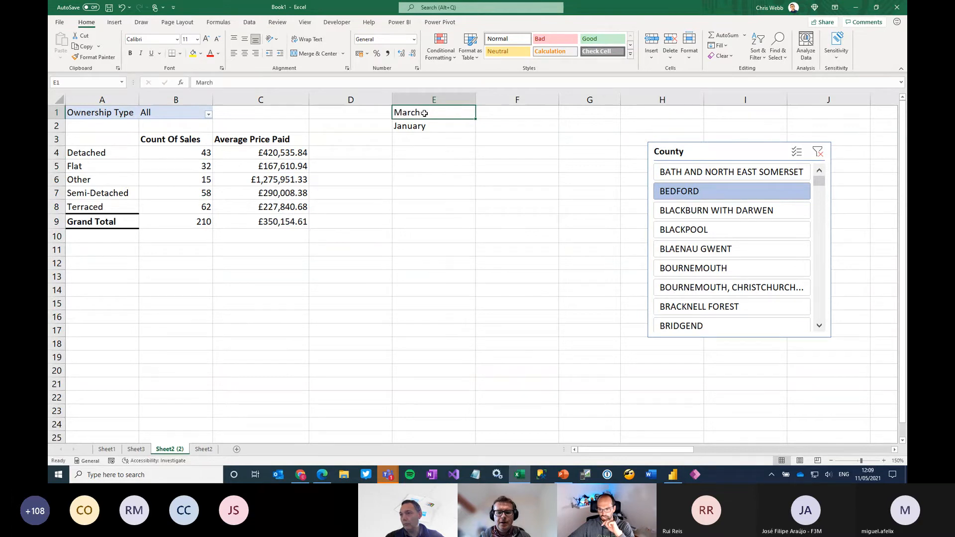
key(Return)
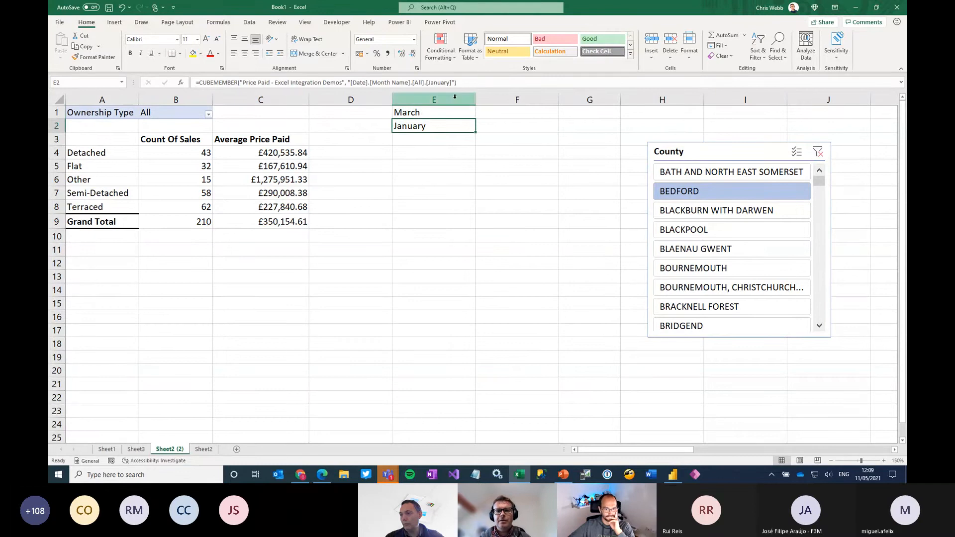
Replace the hard-coded January in the E2 member expression with a concatenated reference to $E$1
click(480, 82)
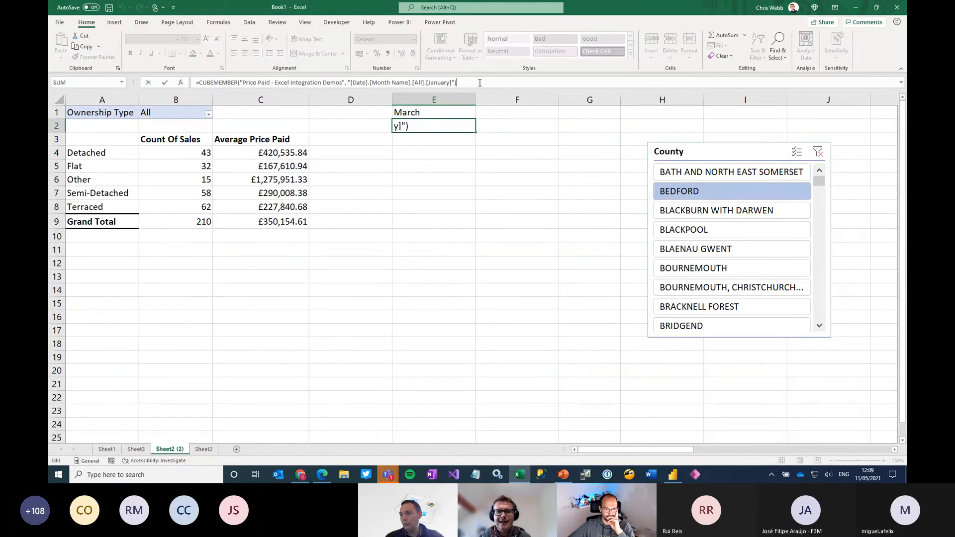
key(BackSpace)
key(BackSpace)
key(BackSpace)
key(BackSpace)
key(BackSpace)
key(BackSpace)
key(BackSpace)
key(BackSpace)
key(BackSpace)
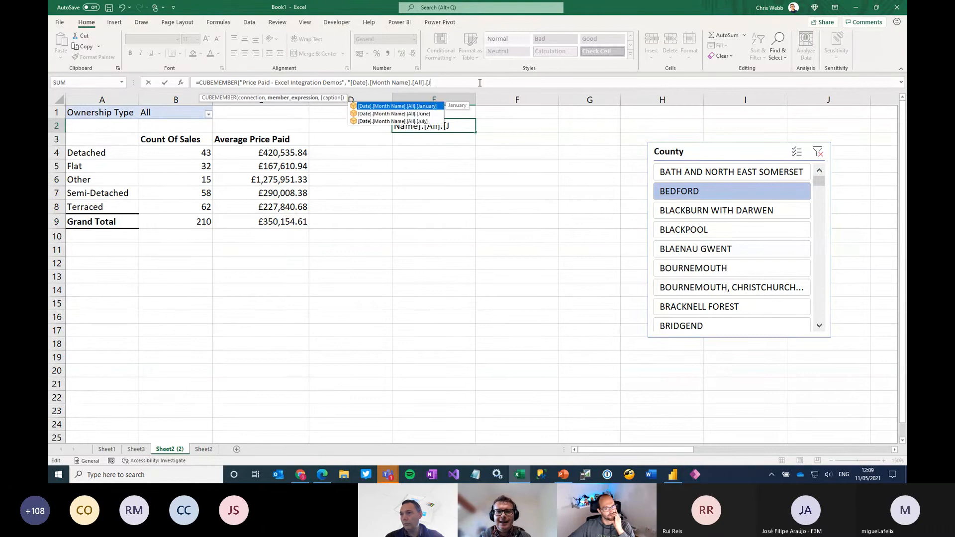
key(BackSpace)
text(" & )
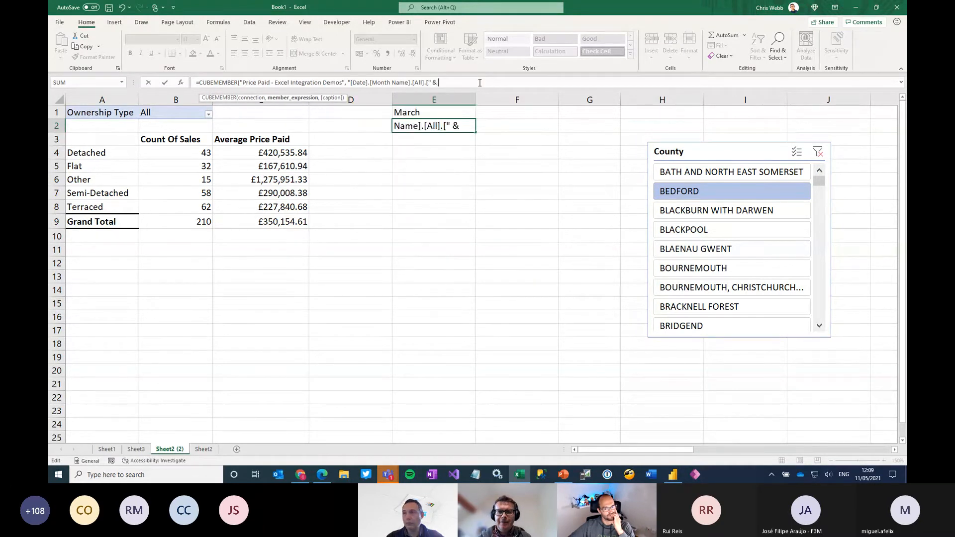
text($e)
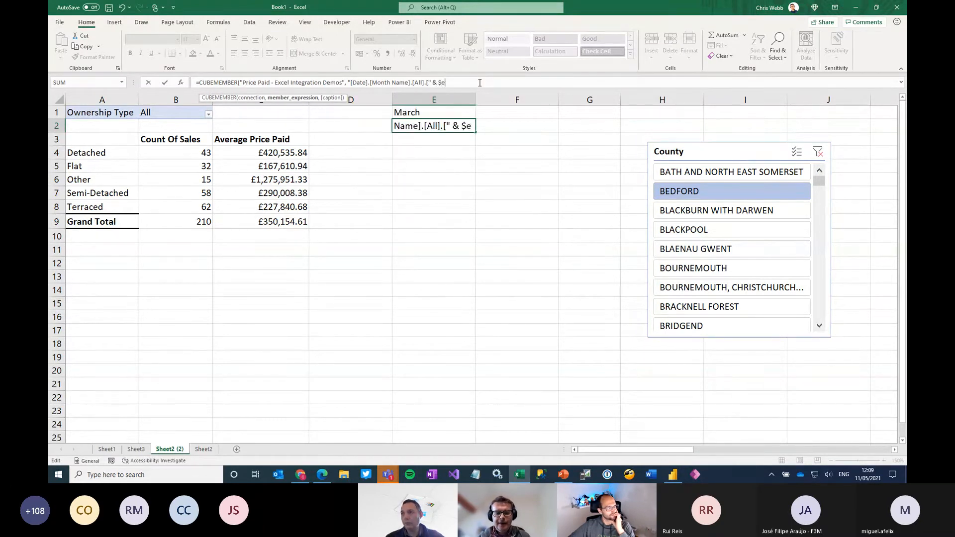
text($1)
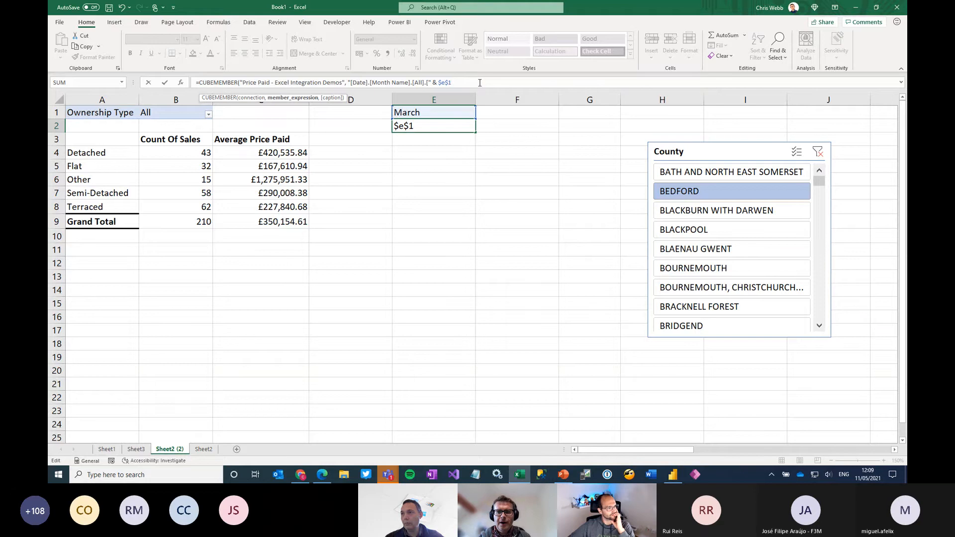
text( & ")
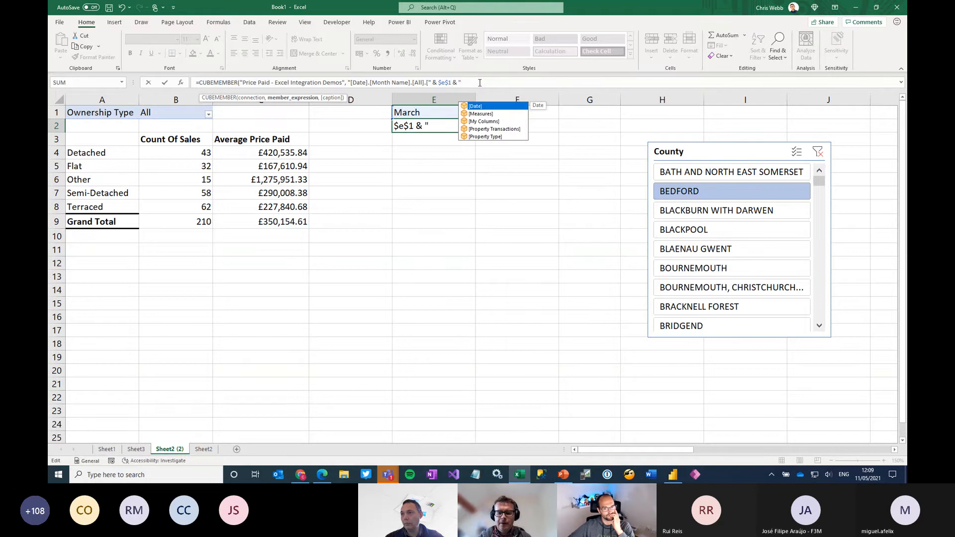
text(]")
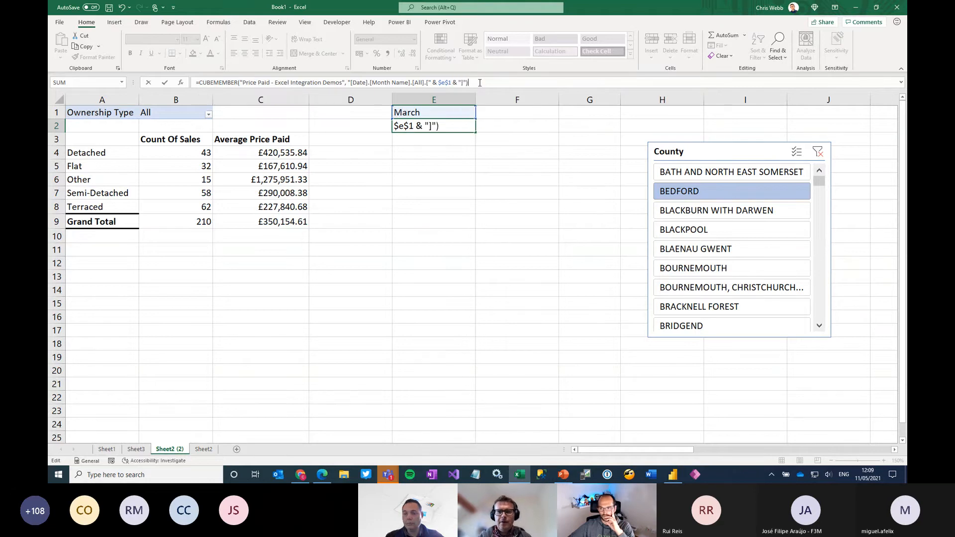
key(Return)
Test the dynamic month by changing E1 first to July and finally to August
key(Up)
key(Up)
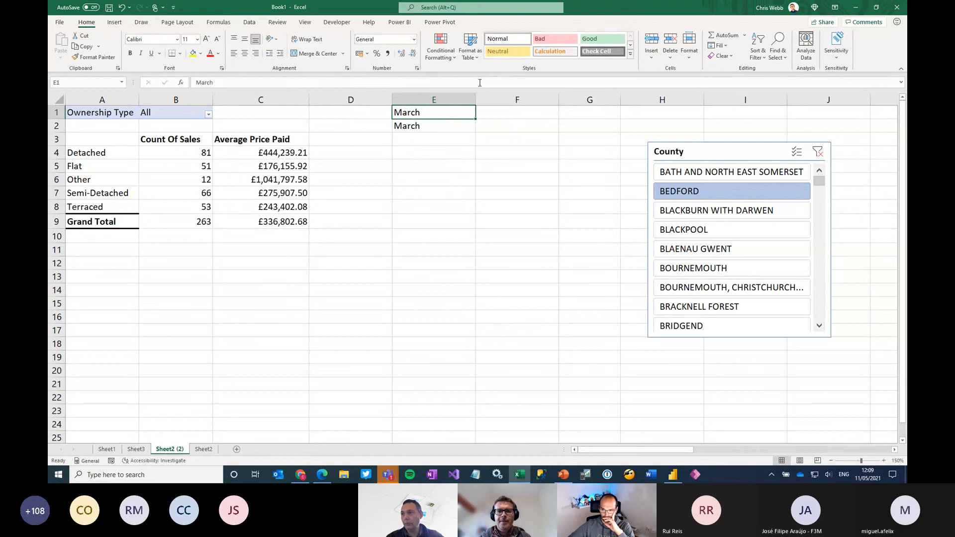
text(July)
key(Return)
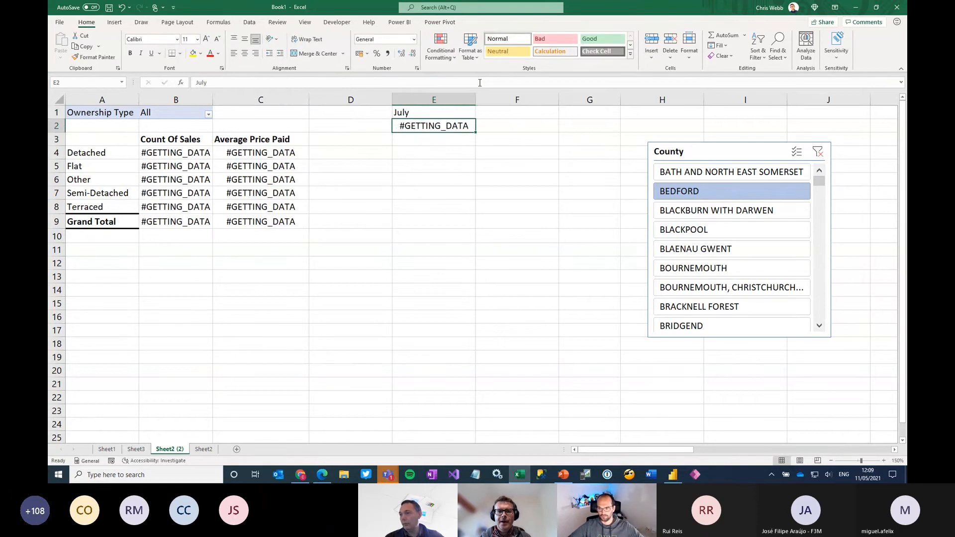
key(Up)
text(August)
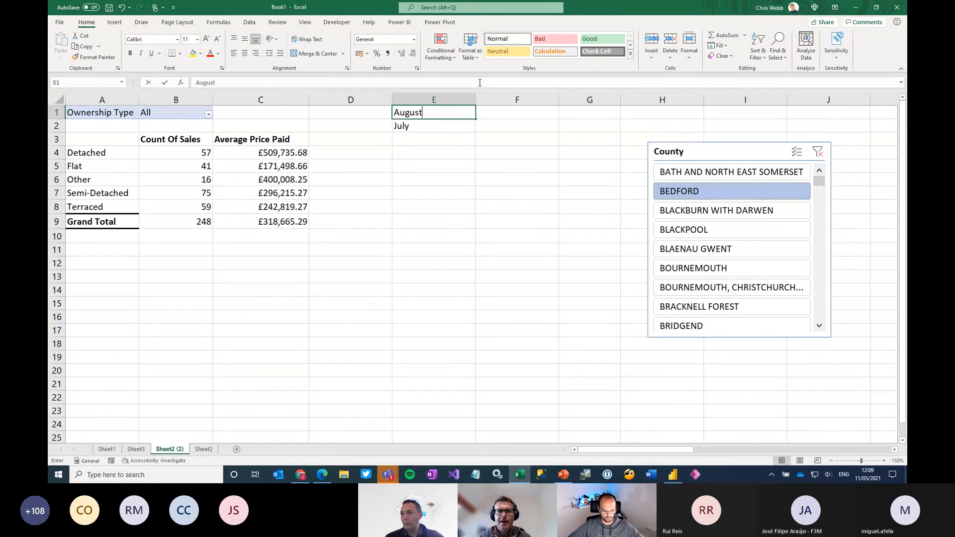
key(Return)
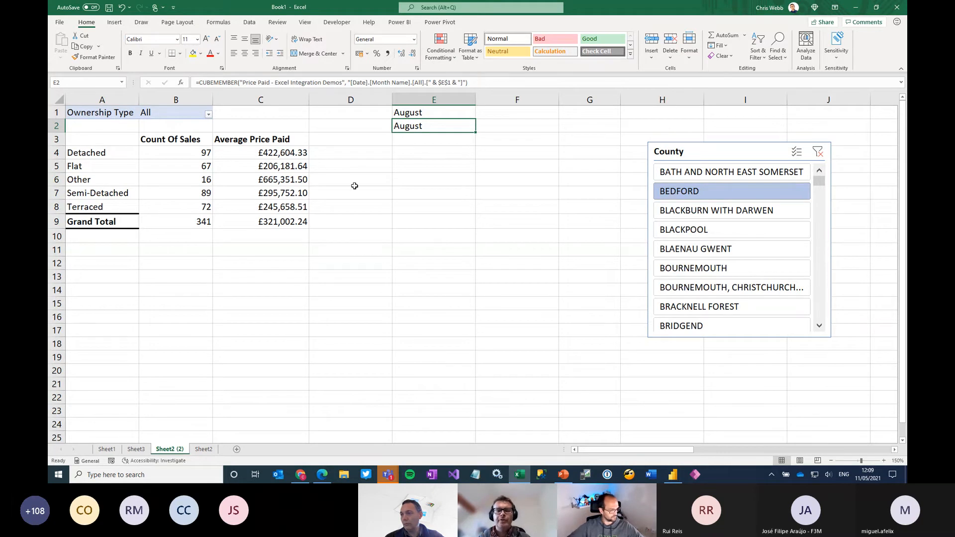
Add a blank worksheet after Sheet2 and look through the data types available for its cells
click(204, 449)
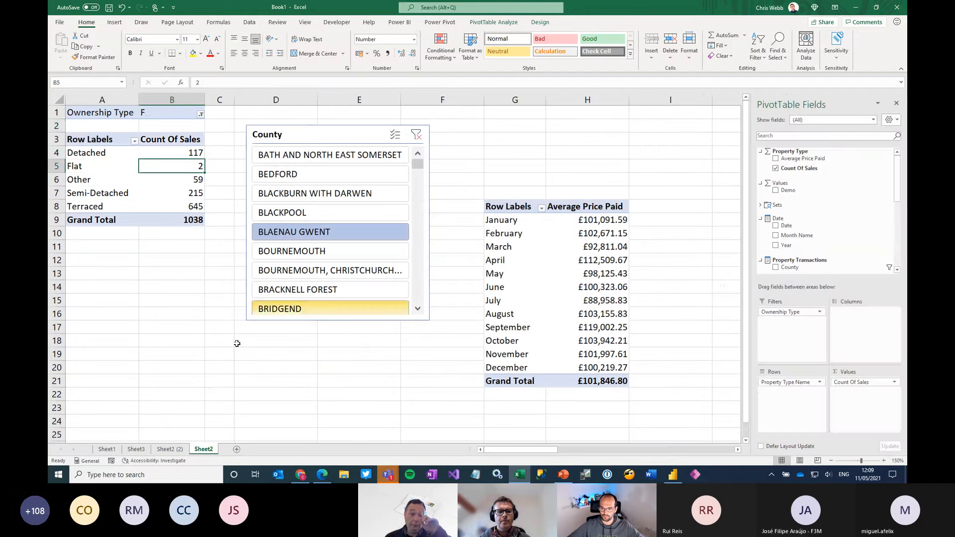
click(236, 449)
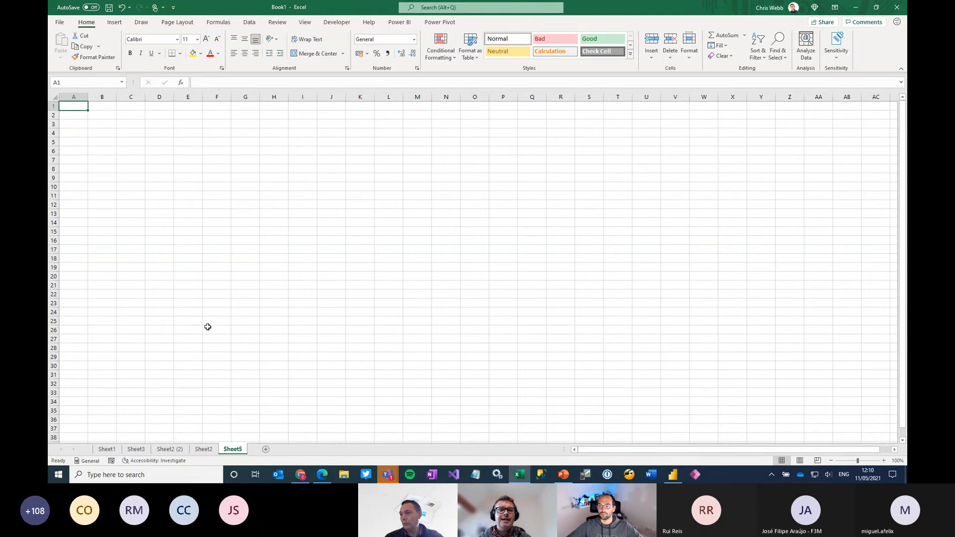
click(250, 23)
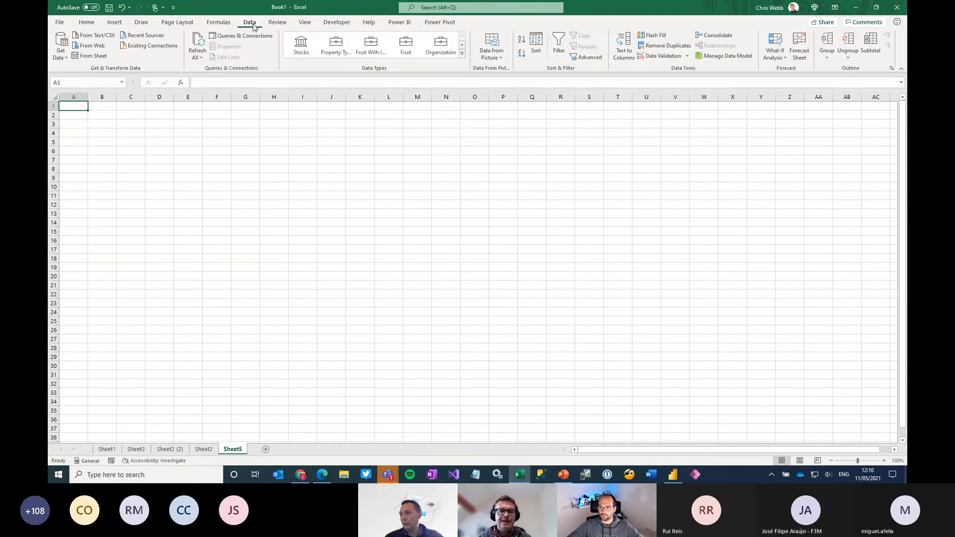
click(462, 53)
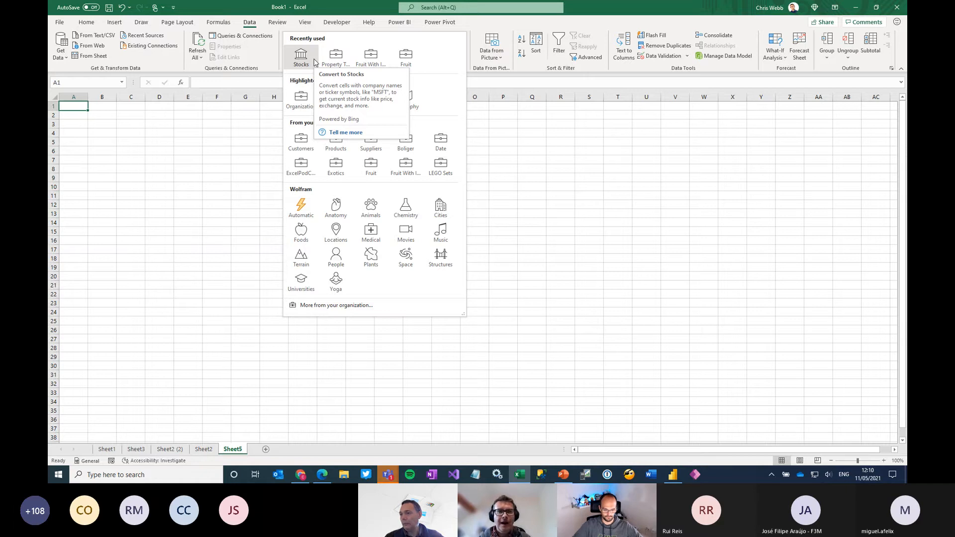
click(108, 114)
click(109, 113)
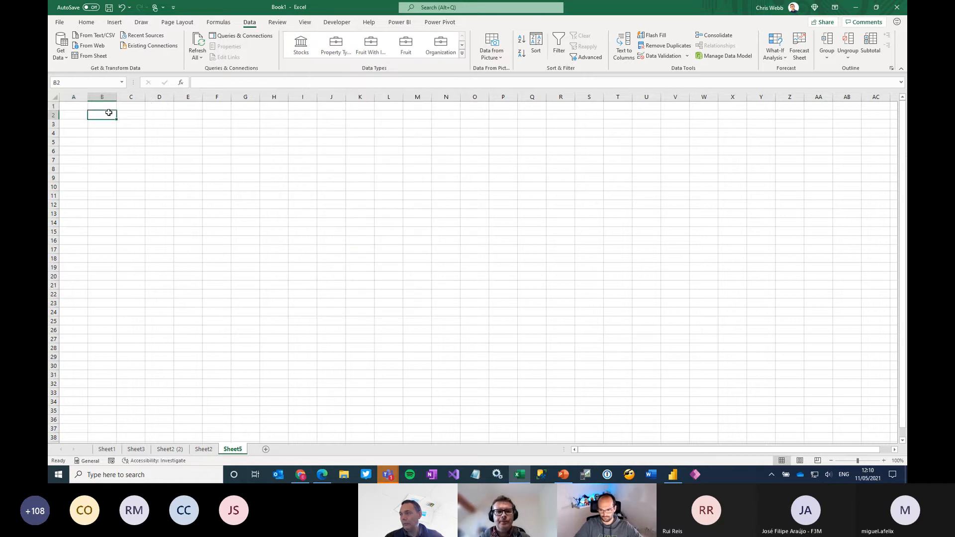
In Power BI Desktop, enlarge the Property Type table card, examine its featured table, row label and key column settings, and return to Excel
click(673, 475)
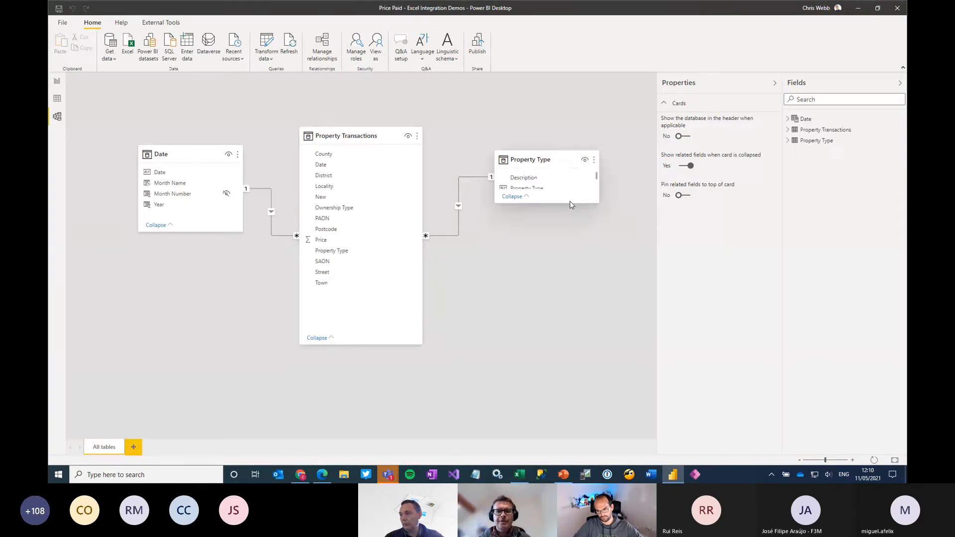
drag(569, 203, 589, 311)
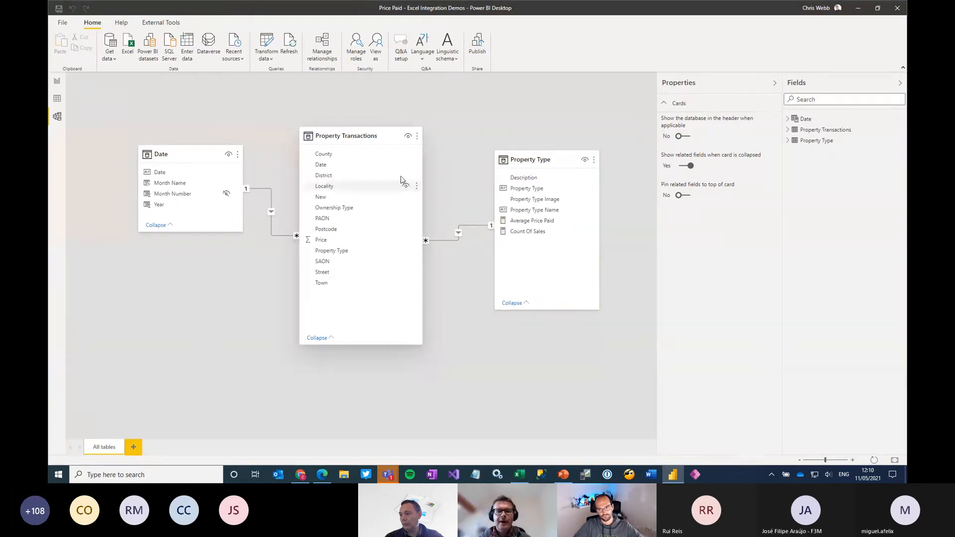
click(531, 158)
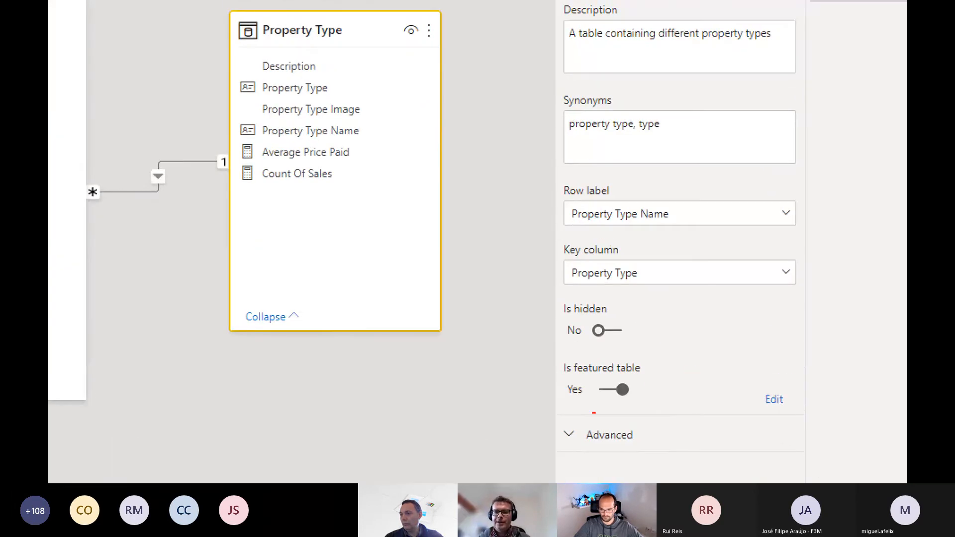
drag(560, 349, 668, 417)
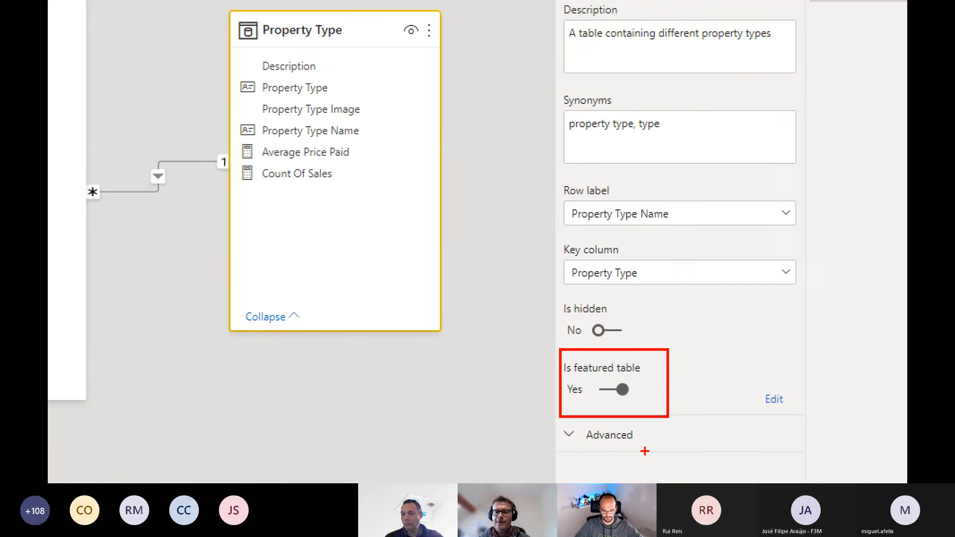
mouse_move(546, 174)
mouse_down()
mouse_move(585, 202)
mouse_move(839, 297)
mouse_up()
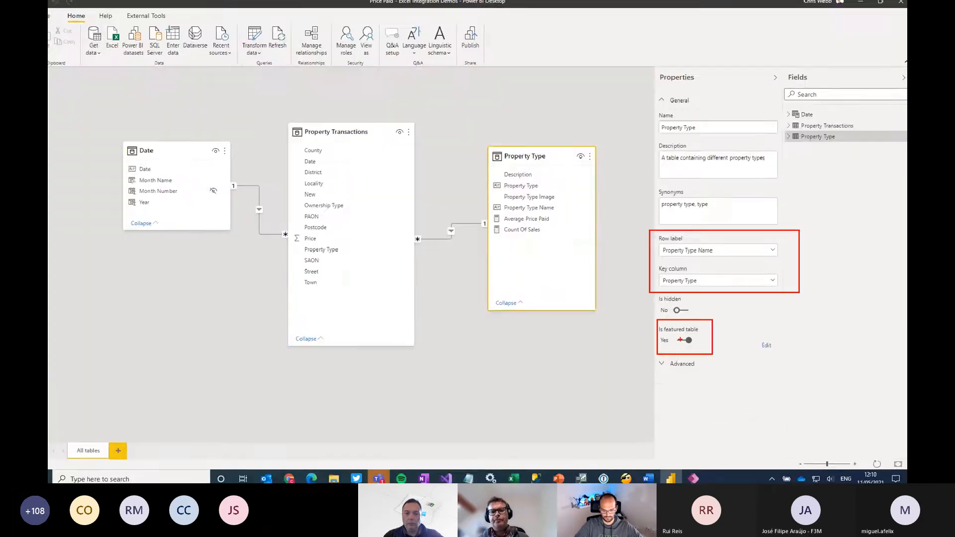
click(519, 476)
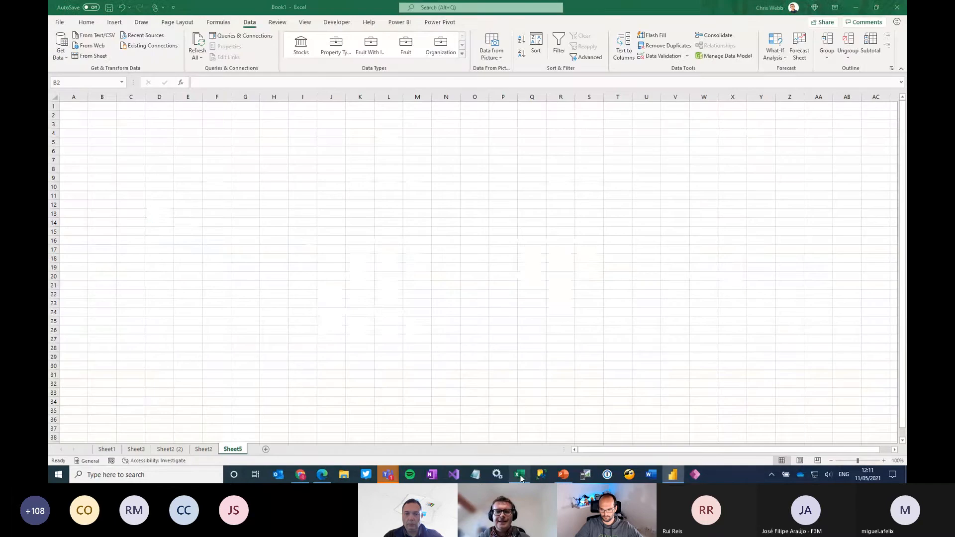
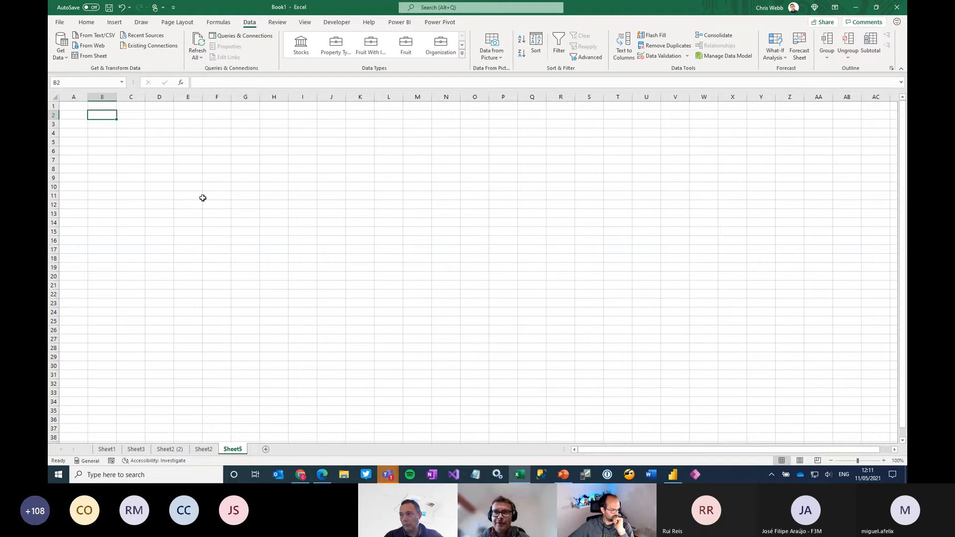
Enter Detached, Semi-Detached and Terraced in cells B2 to B4 of the blank sheet
click(883, 461)
click(884, 461)
click(883, 460)
click(883, 461)
click(883, 461)
click(883, 461)
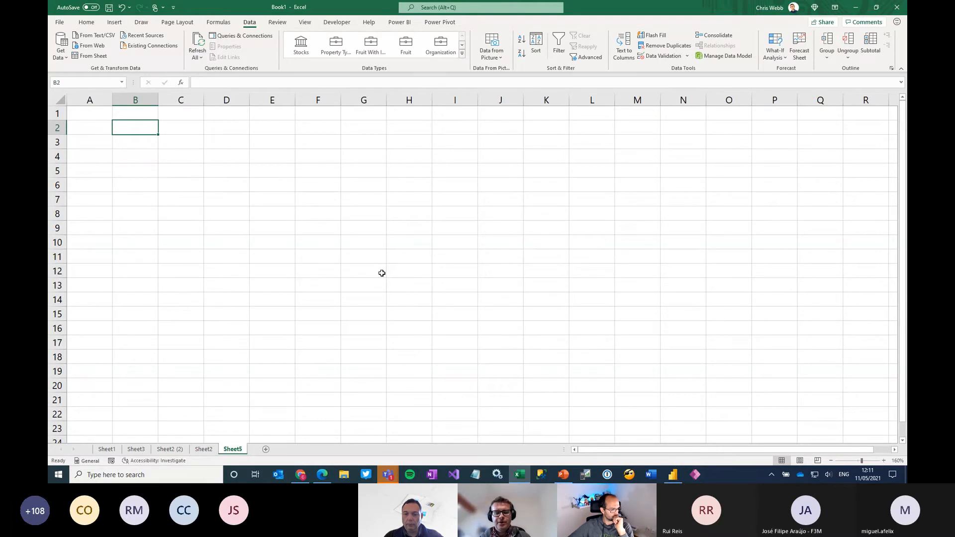
text(Detached)
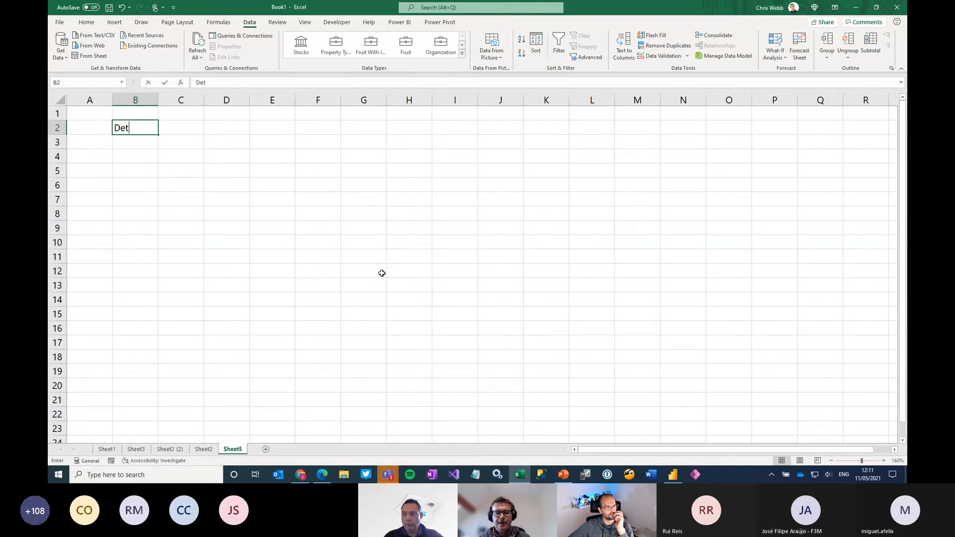
key(Return)
text(S)
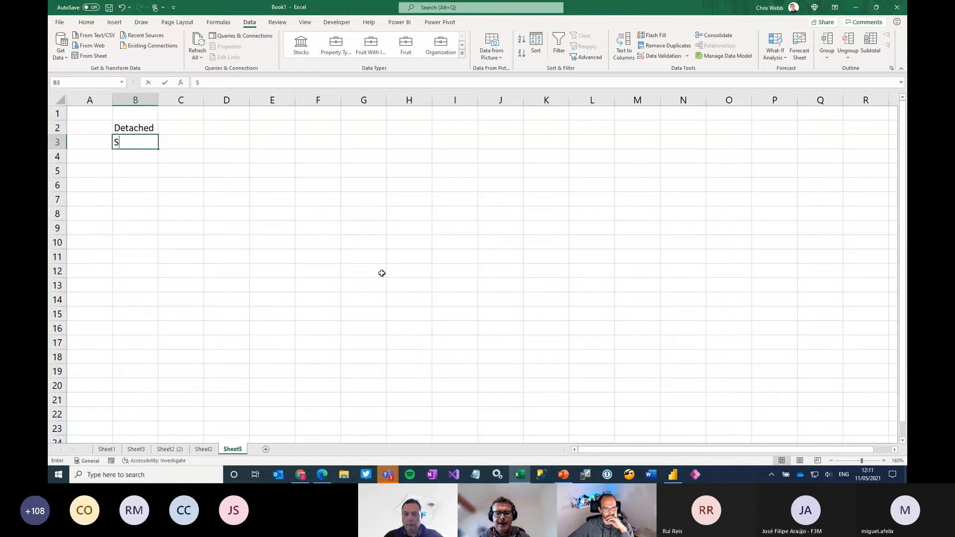
text(emi-Det)
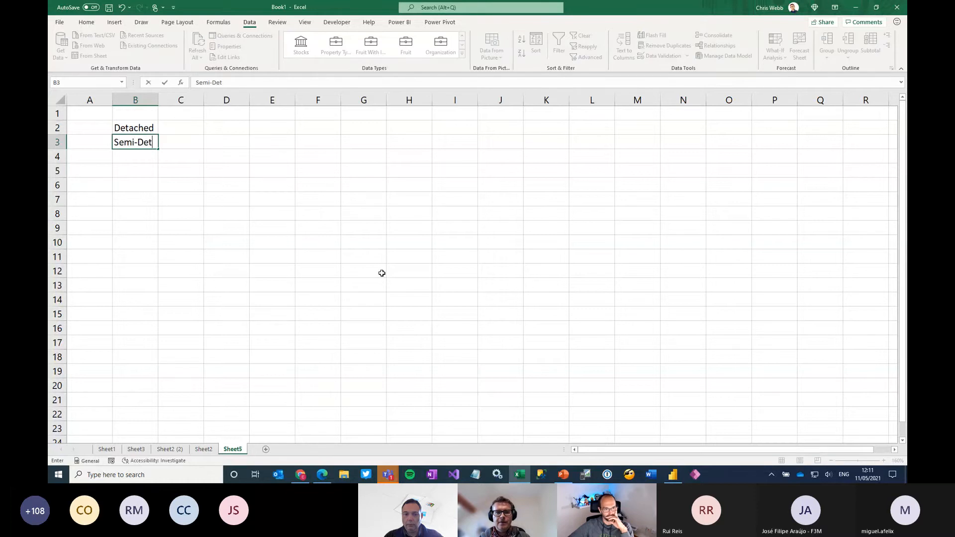
text(ached)
key(Return)
text(Terr)
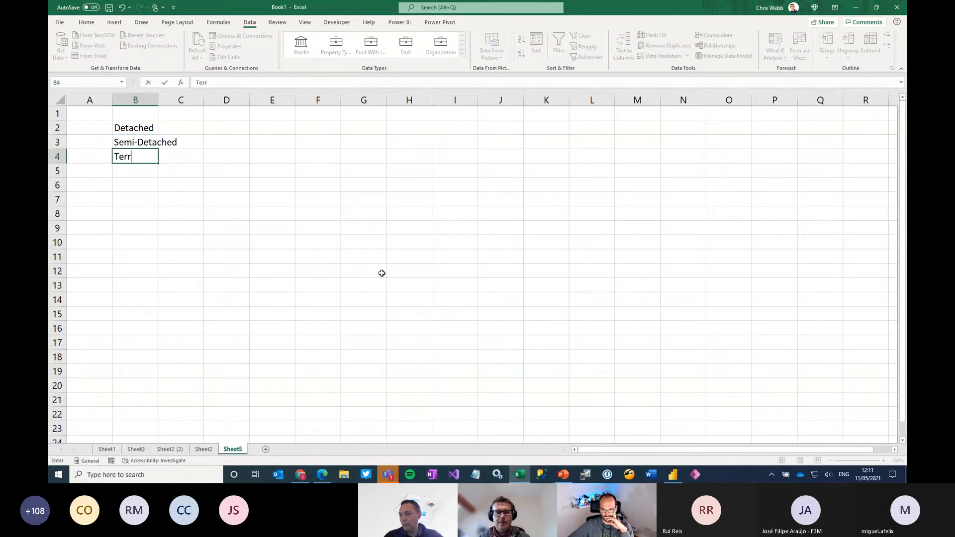
text(aced)
key(Return)
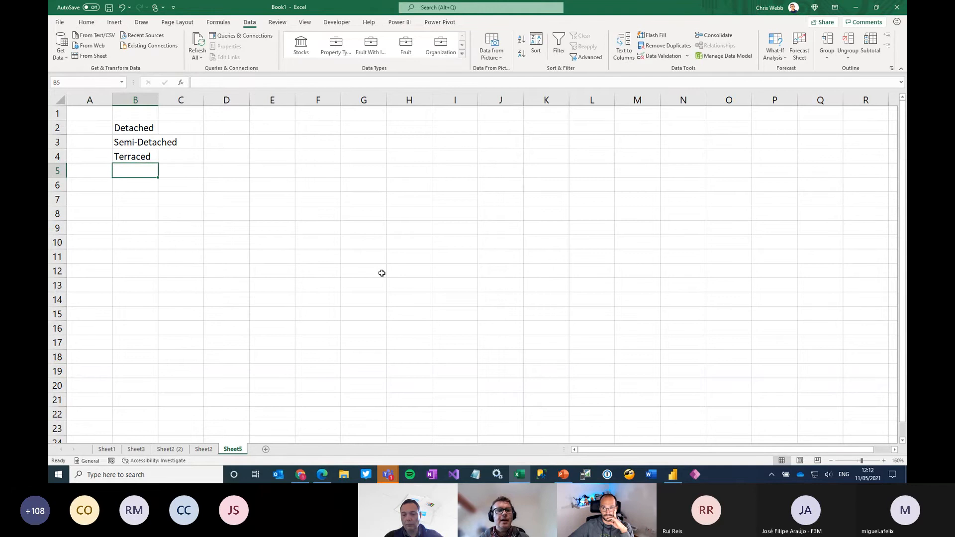
Convert B2:B4 to the Property Type organization data type, matching the ambiguous B2 entry to Detached
key(Up)
key(Up)
key(Up)
key(Up)
key(Down)
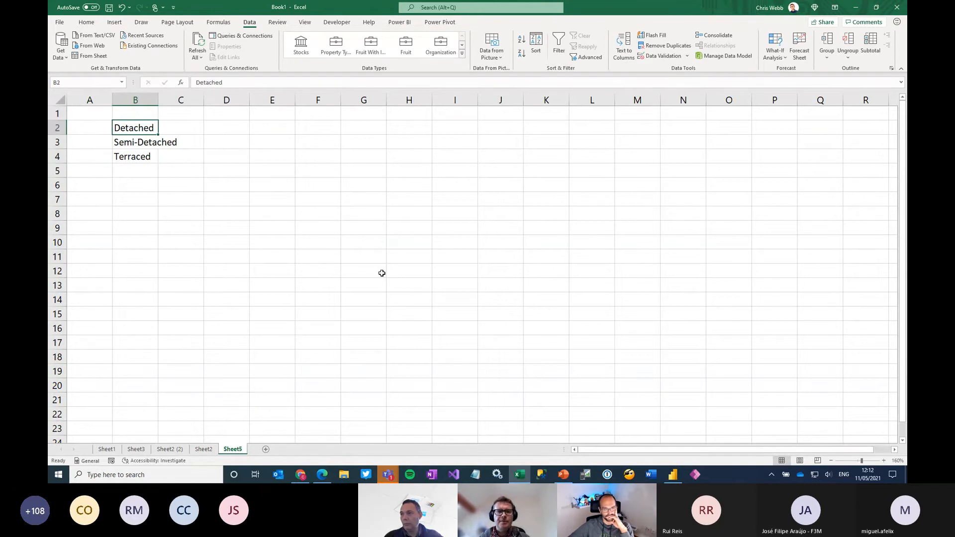
key(shift+Down)
key(shift+Down)
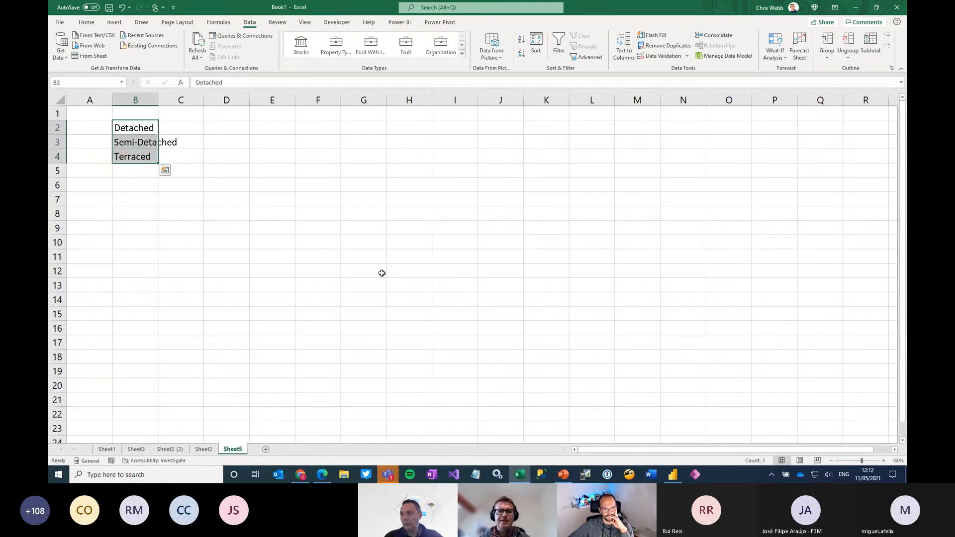
click(461, 53)
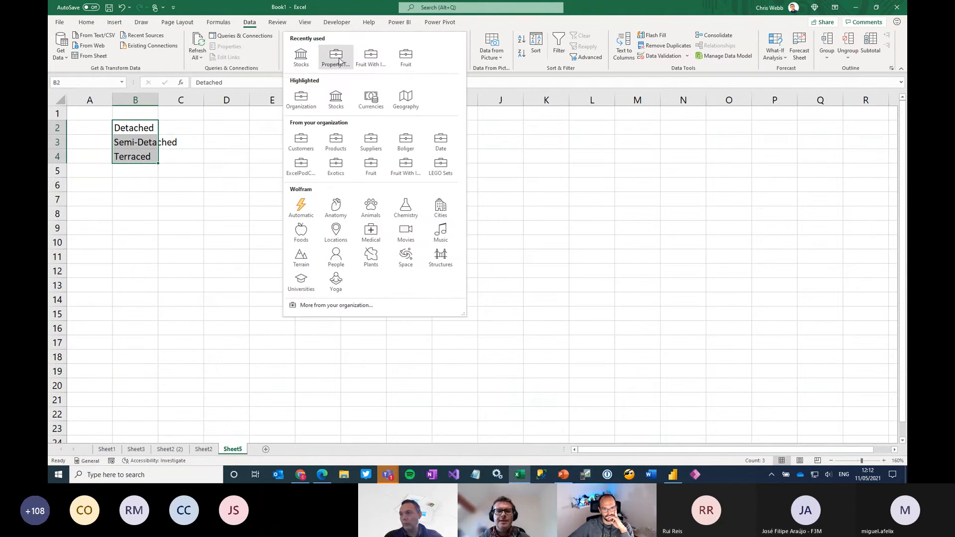
mouse_move(339, 61)
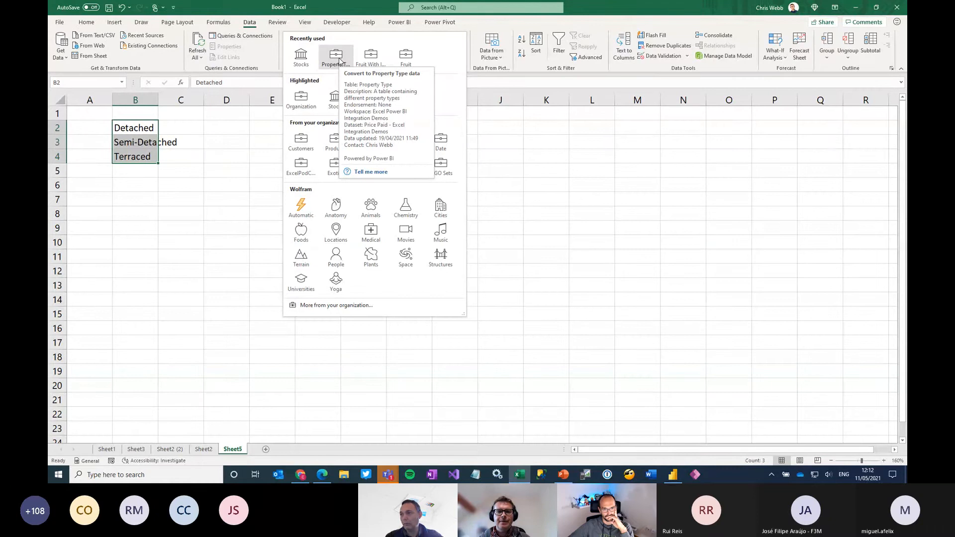
click(339, 60)
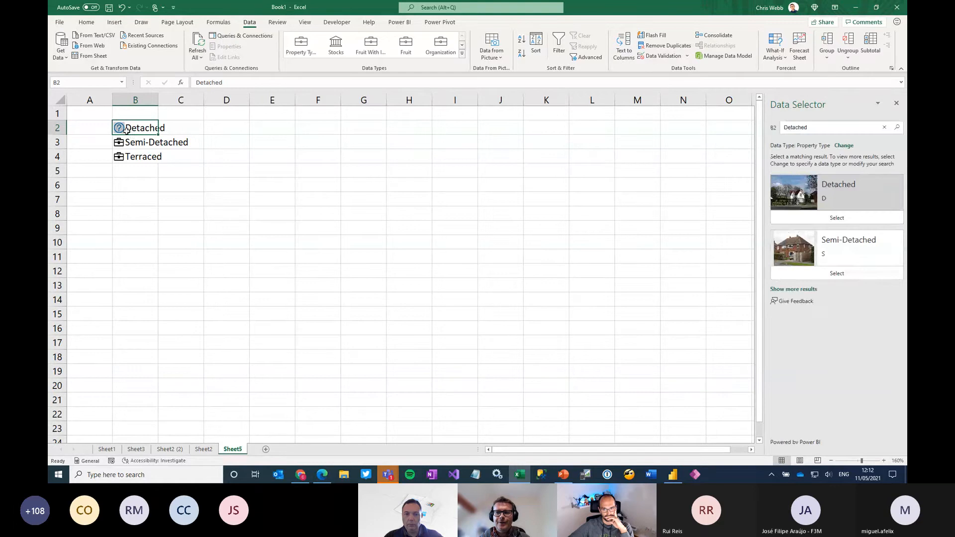
click(834, 221)
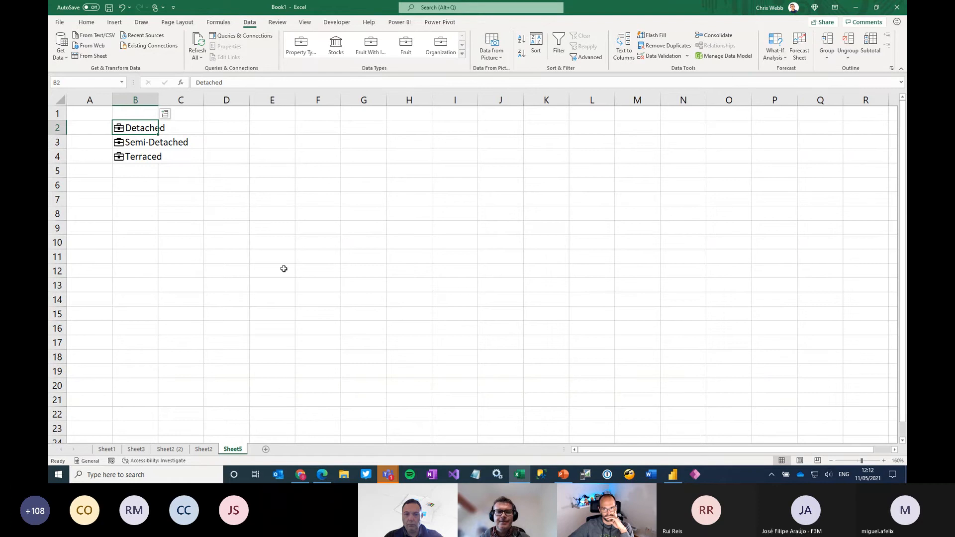
Widen column B to fit the property types and enter the formula =B2.Description in C2
drag(162, 98, 236, 98)
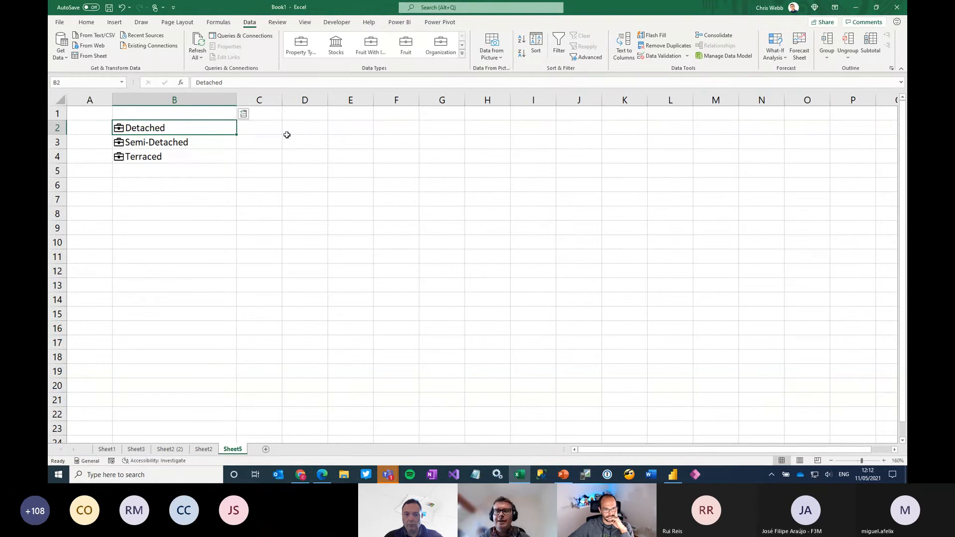
click(252, 125)
click(231, 84)
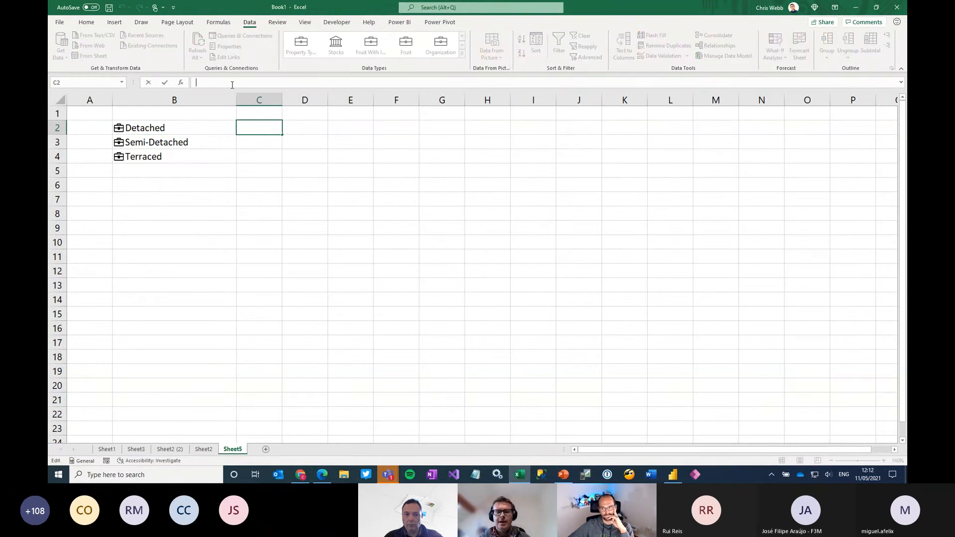
text(=)
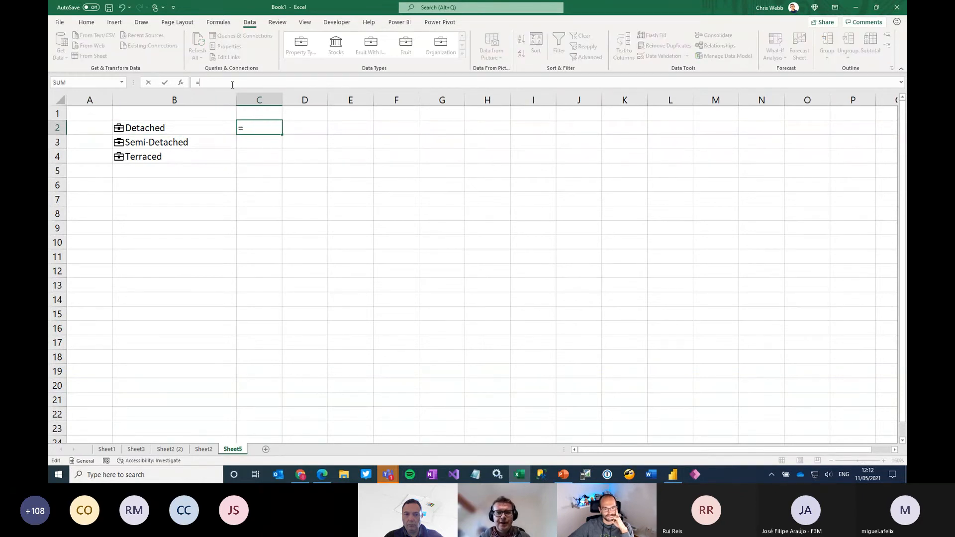
text(b2)
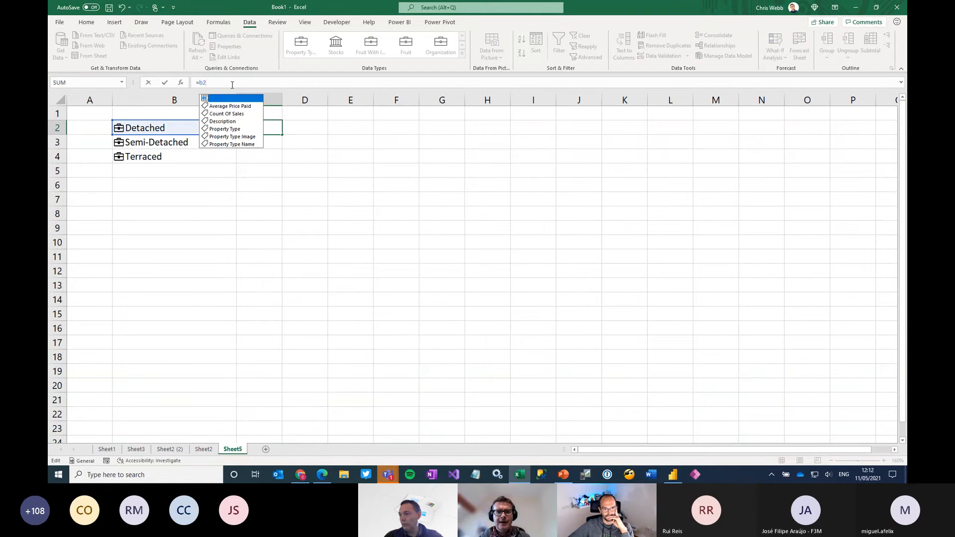
text(.)
key(Down)
key(Down)
key(Tab)
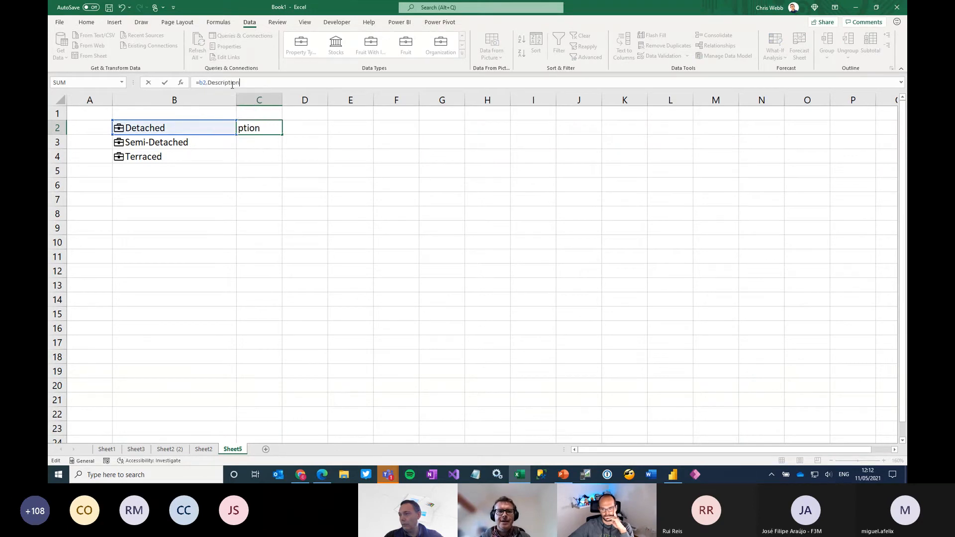
key(Return)
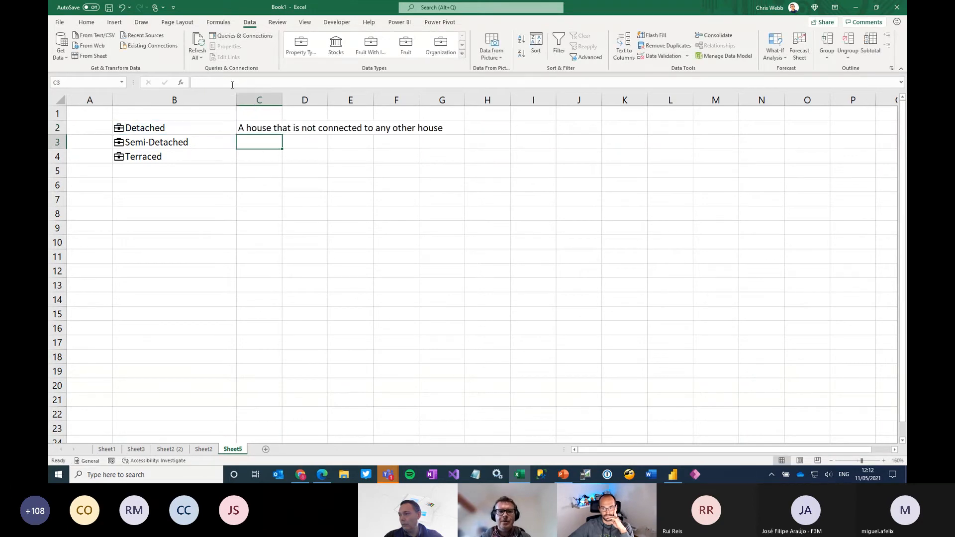
Fill the Description formula from C2 down to C4 and widen column C slightly
click(264, 129)
drag(282, 134, 278, 161)
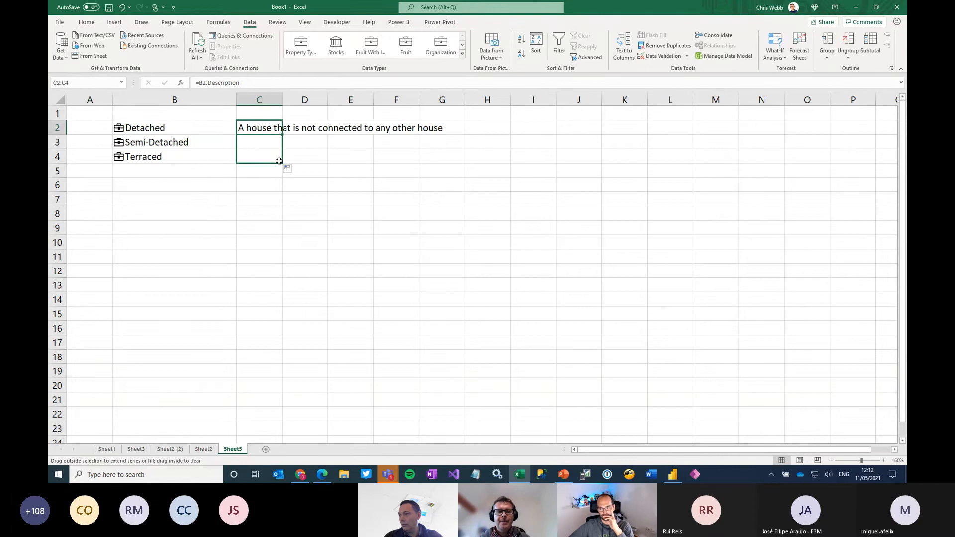
drag(282, 100, 304, 100)
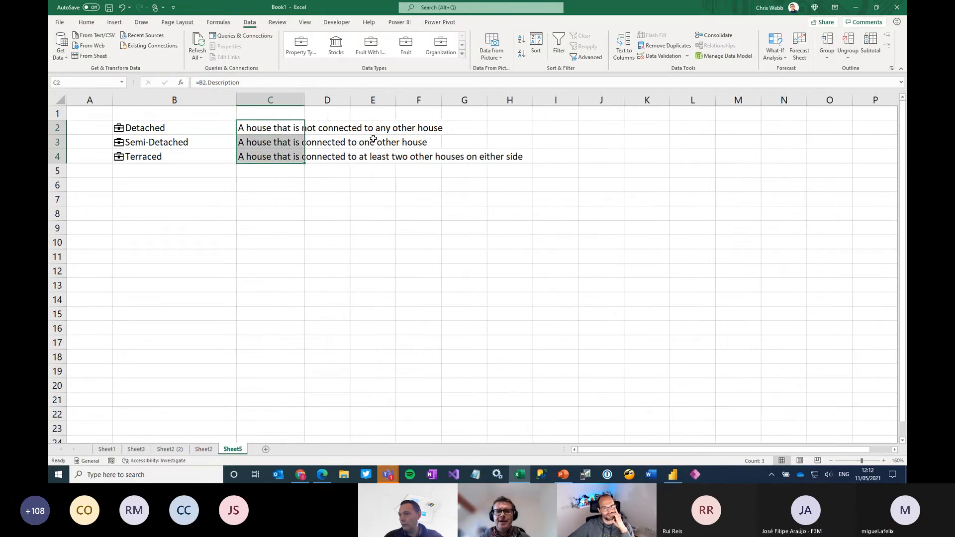
Enter =B2.[Average Price Paid] in I2 and fill the formula down to I4
click(539, 129)
click(269, 82)
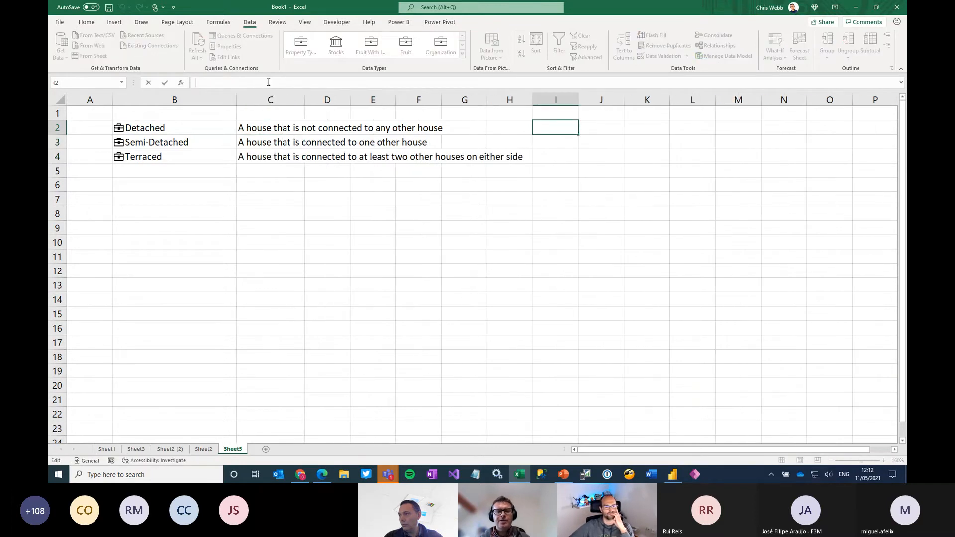
text(=)
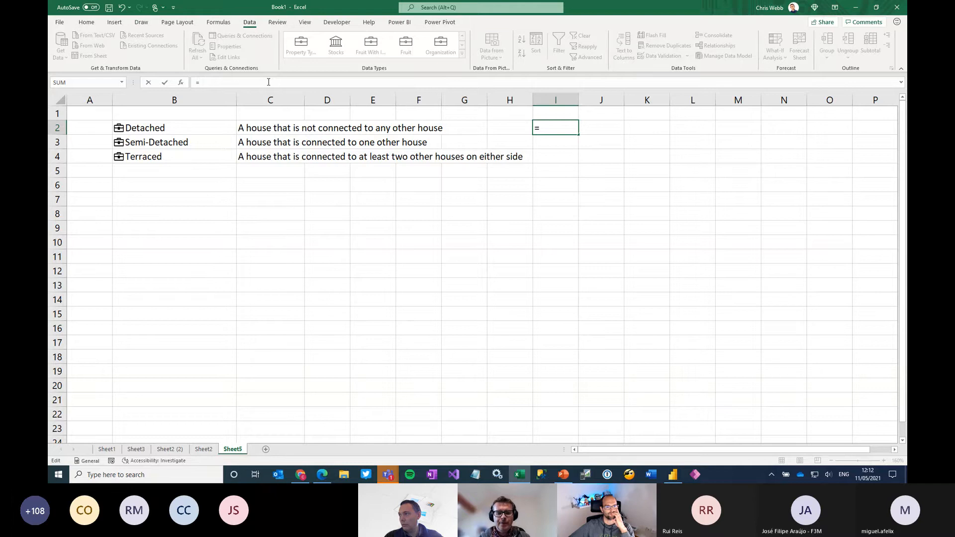
text(b2)
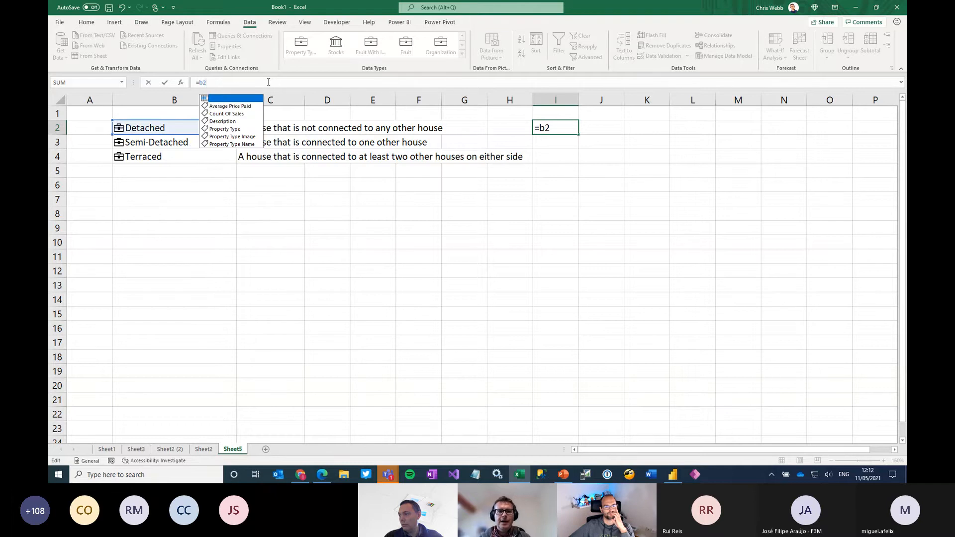
text(.)
key(Tab)
key(Return)
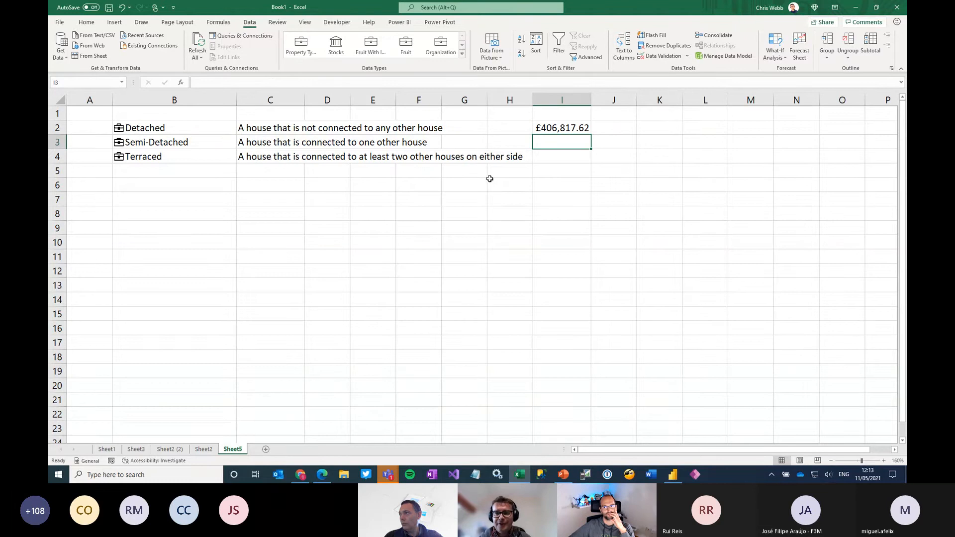
click(586, 131)
drag(591, 134, 590, 164)
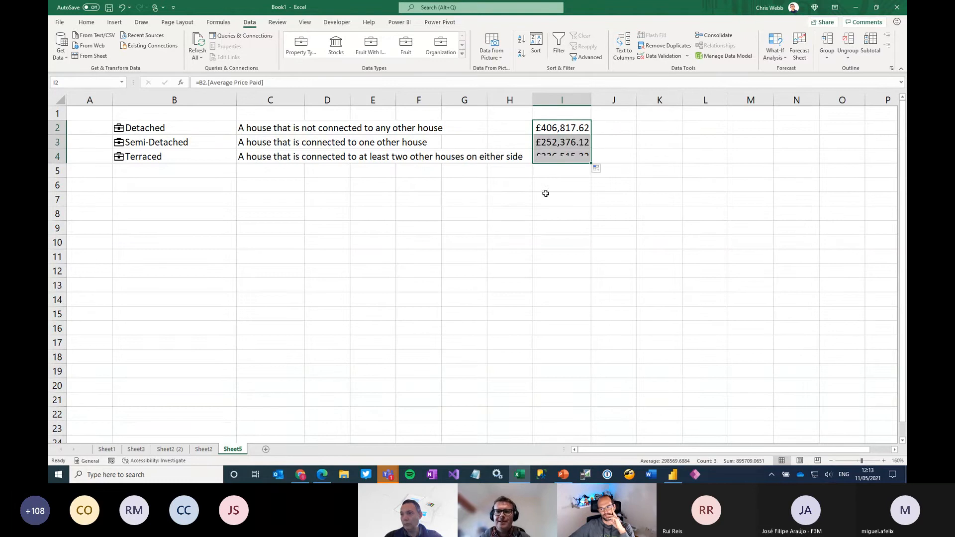
Enter the formula =B2.[Property Type Image] in J2 to retrieve the Detached picture
click(620, 128)
click(226, 82)
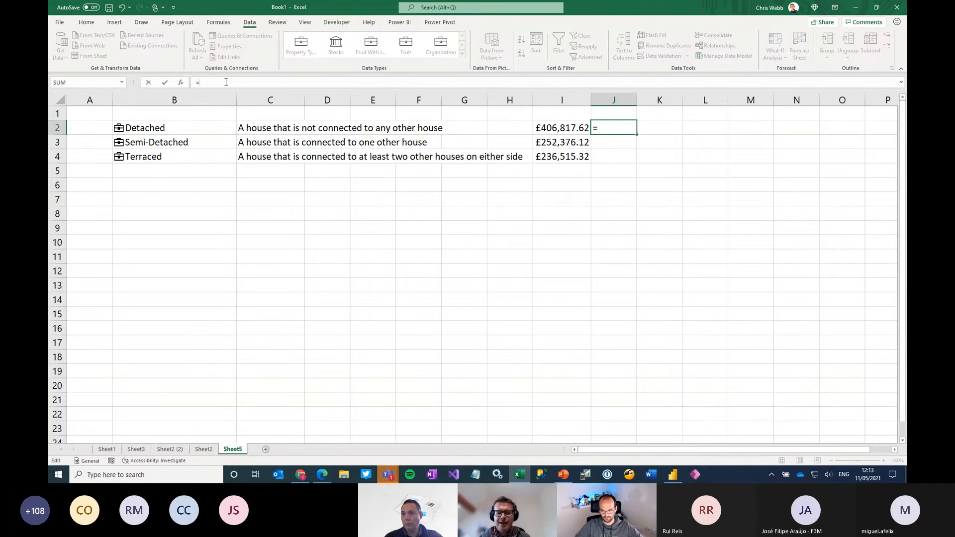
text(b2)
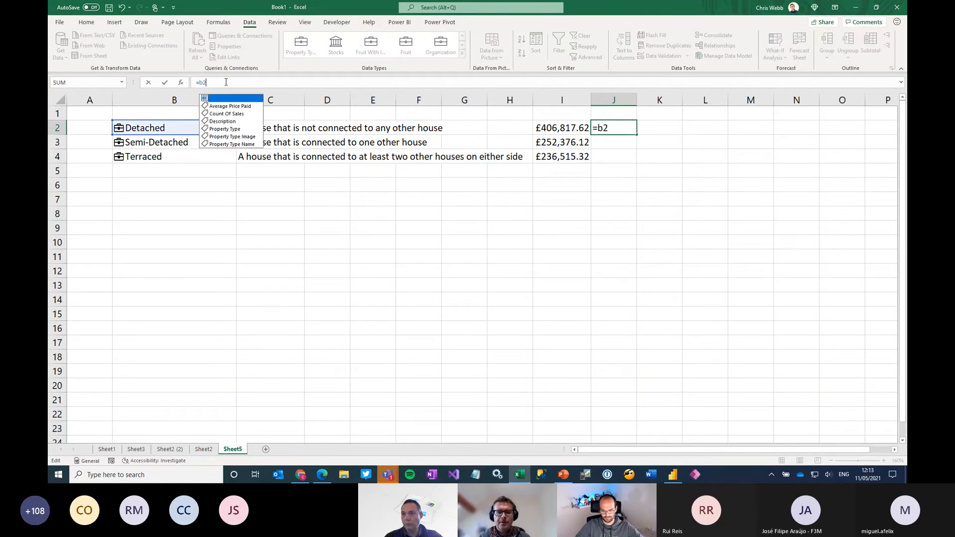
key(Down)
key(Down)
key(Down)
key(Down)
key(Down)
key(Down)
key(Tab)
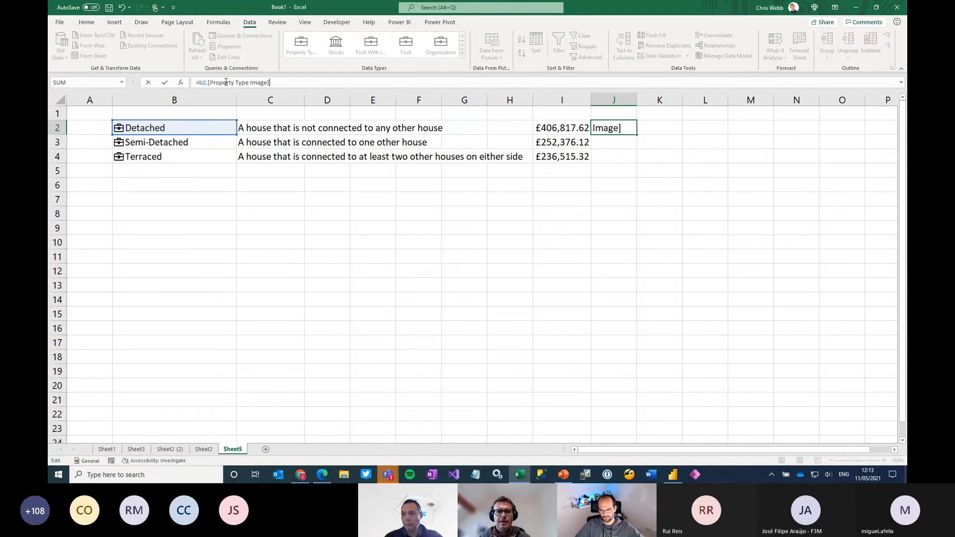
key(Return)
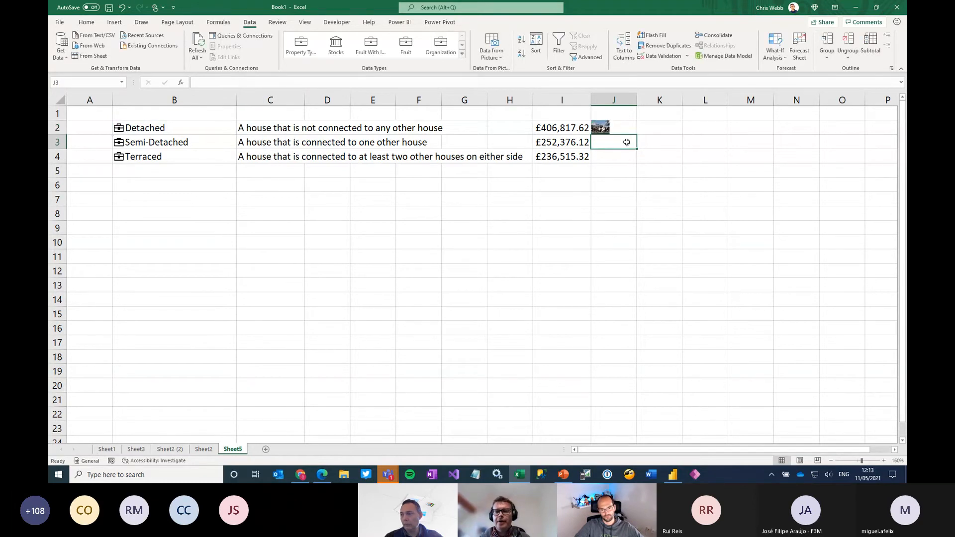
Fill the image formula down to J4, then enlarge column J and rows 2 to 4 to show the pictures at a larger size
click(604, 127)
drag(637, 135, 637, 163)
drag(637, 100, 768, 100)
drag(60, 133, 60, 327)
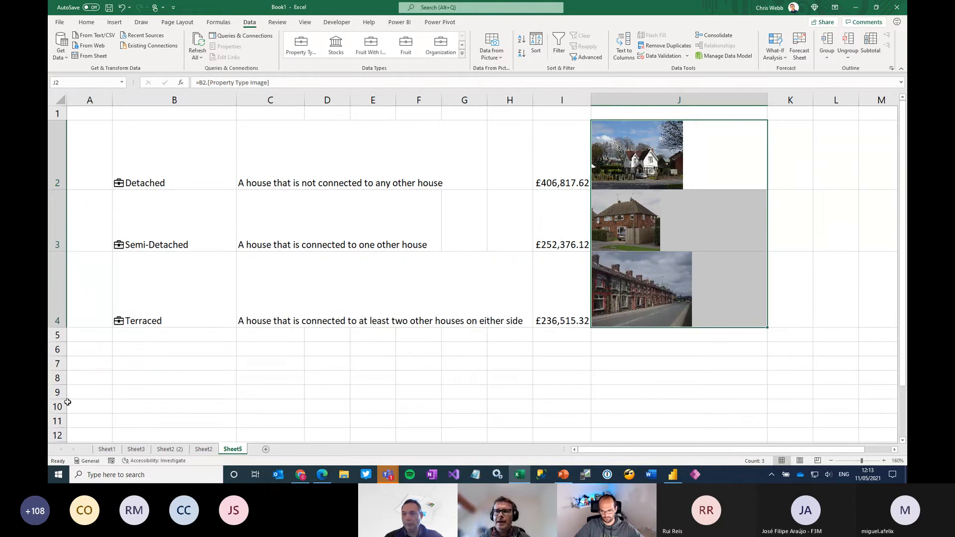
Add a blank worksheet after Sheet5 and go back through the earlier sheets to Sheet3
click(266, 451)
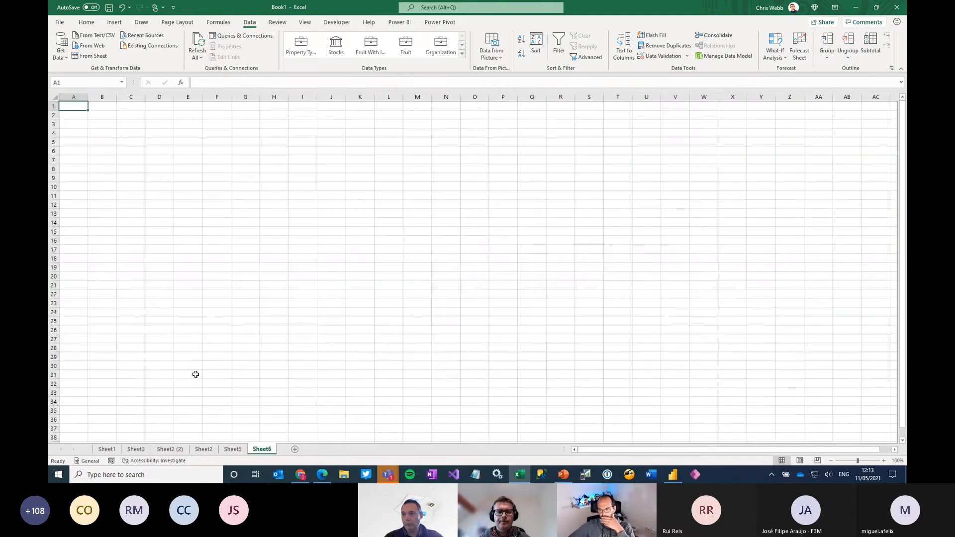
click(100, 114)
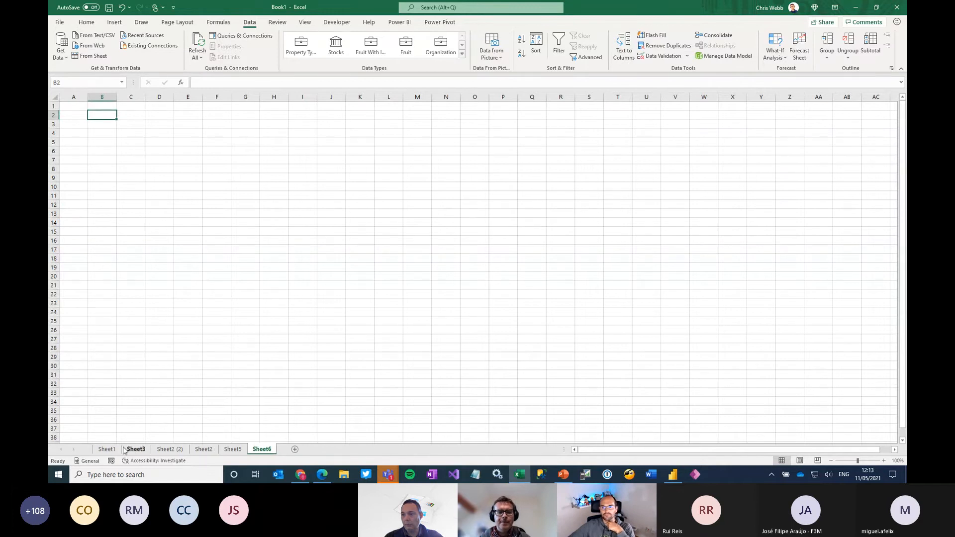
click(106, 449)
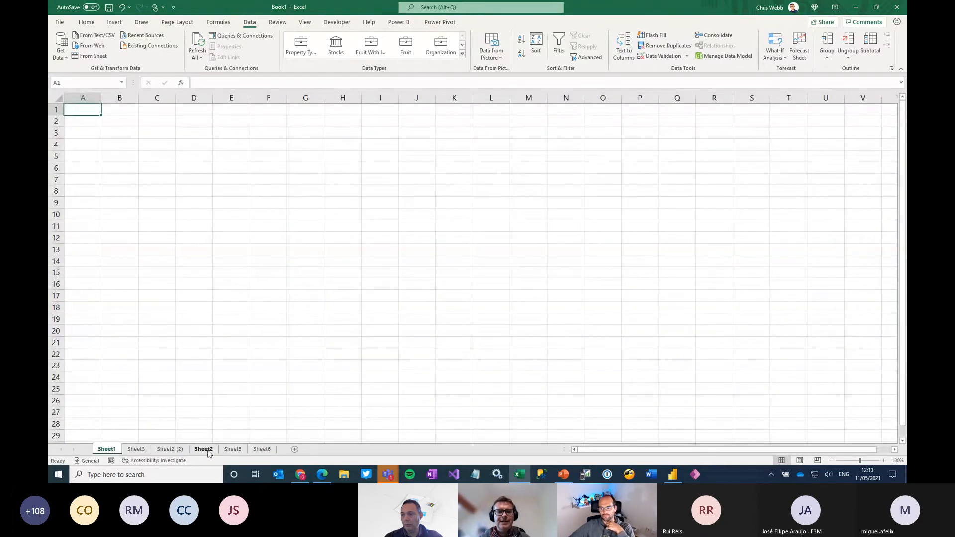
click(203, 449)
click(170, 449)
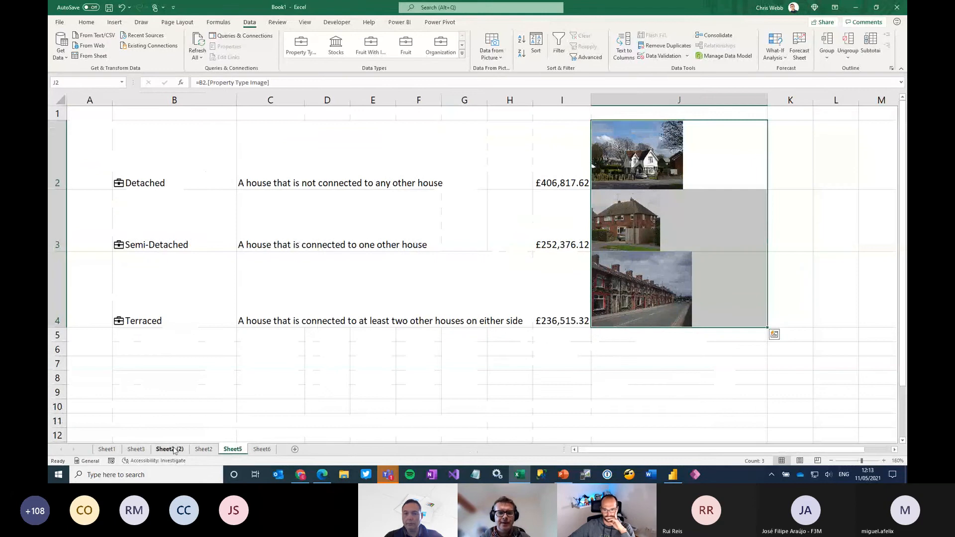
click(136, 449)
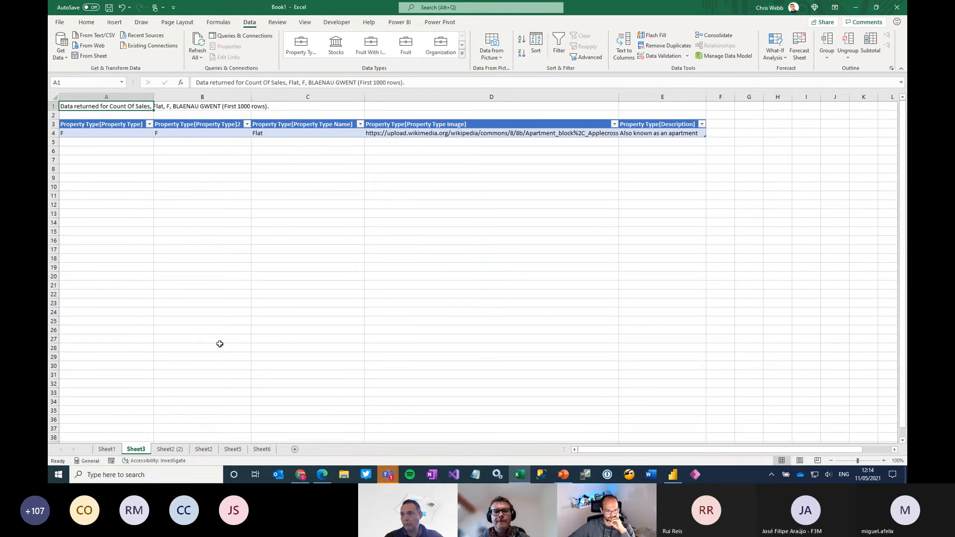
Edit the OLE DB query behind the drillthrough table on Sheet3, replacing its command text with evaluate 'Property Type', and run it
click(268, 132)
right_click(269, 134)
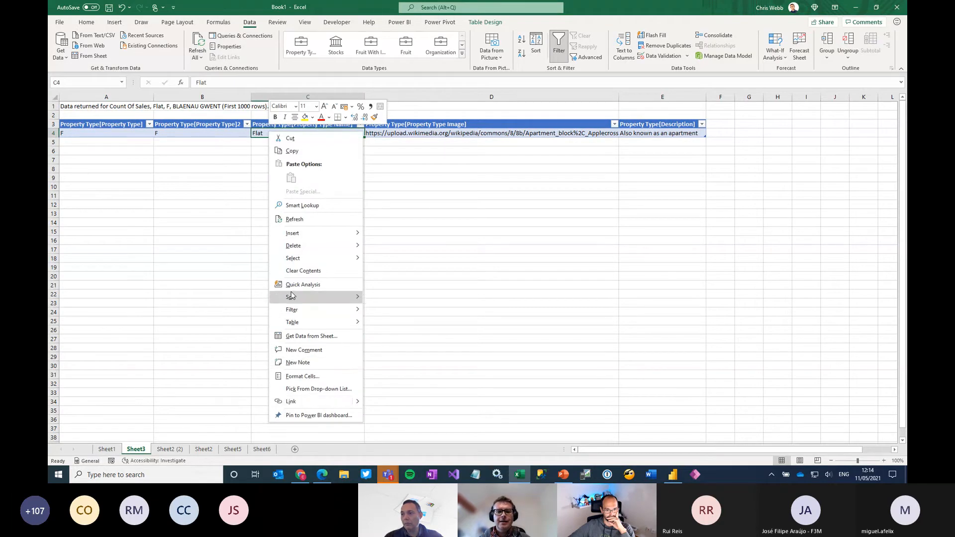
mouse_move(292, 296)
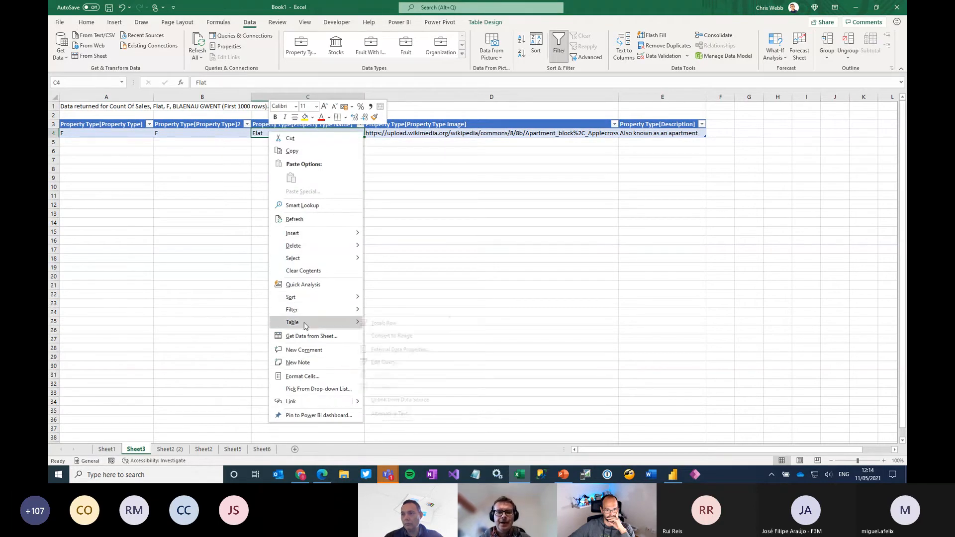
mouse_move(303, 321)
click(387, 362)
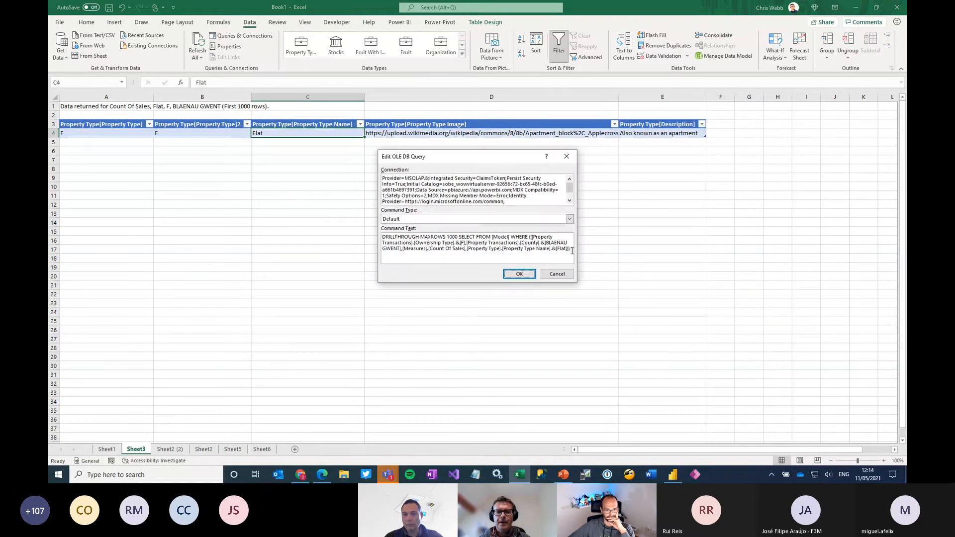
drag(572, 250, 364, 237)
text(e)
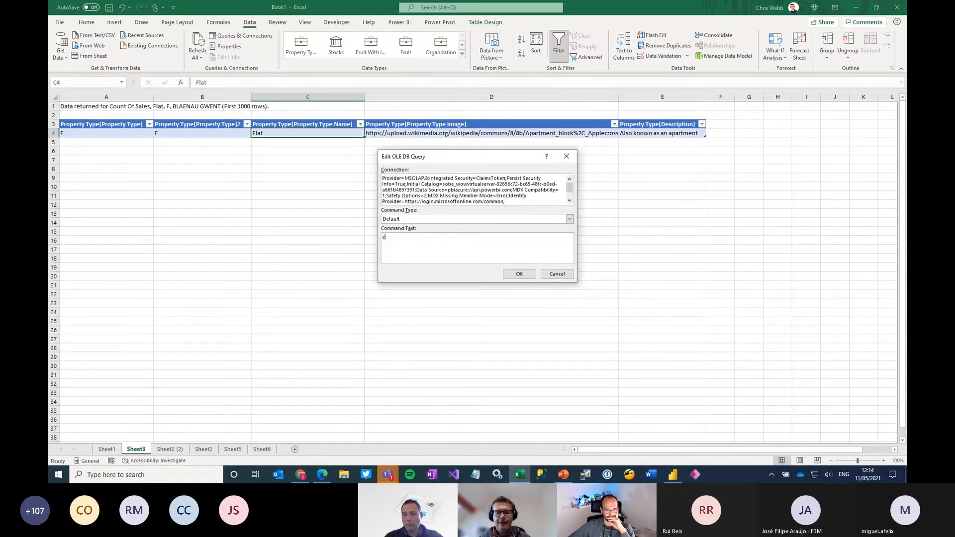
text(valuate)
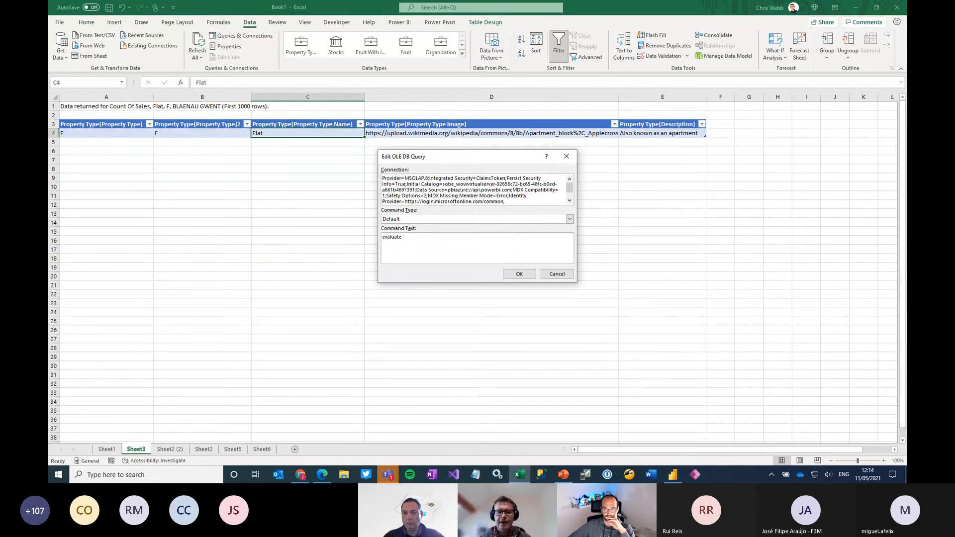
click(673, 475)
key(alt+Tab)
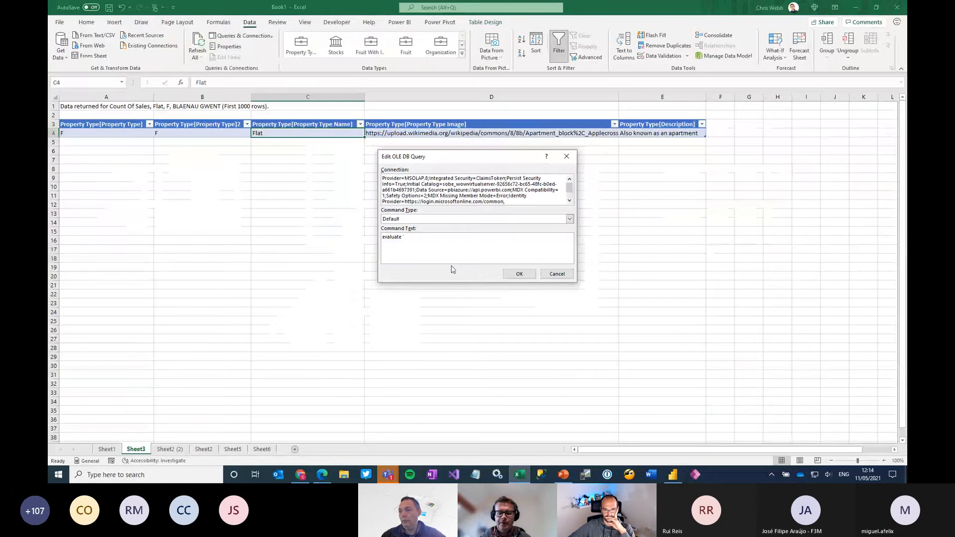
text(Property Type)
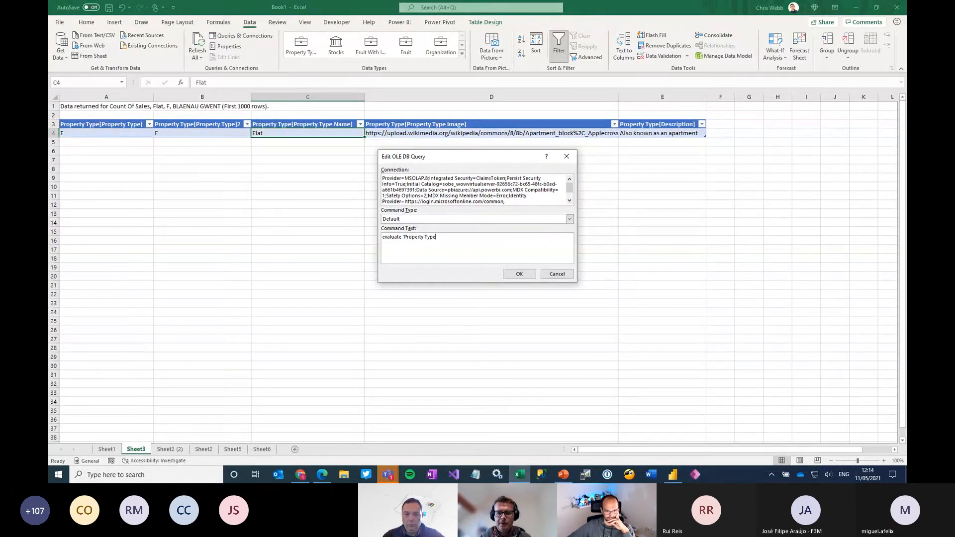
text(')
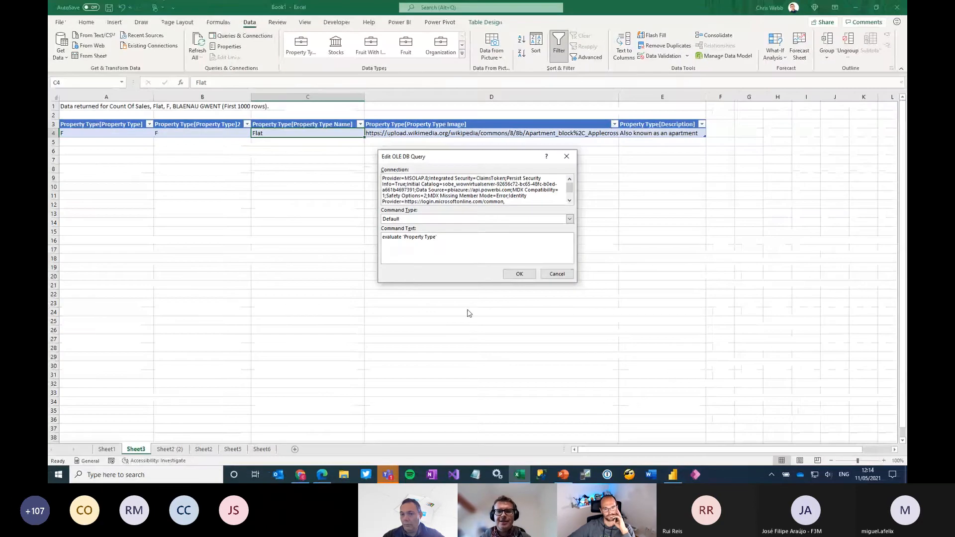
click(588, 282)
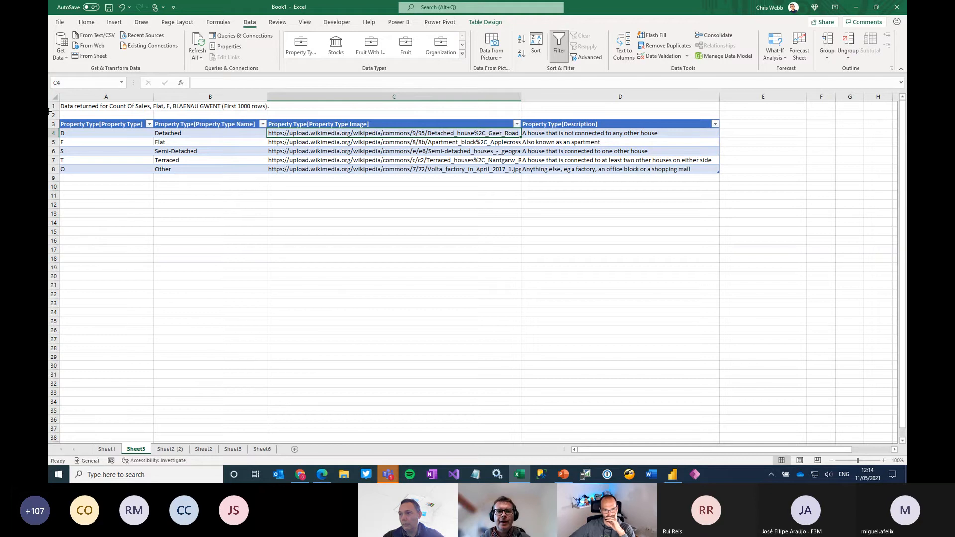
Start a new external data connection to an Analysis Services database
click(63, 56)
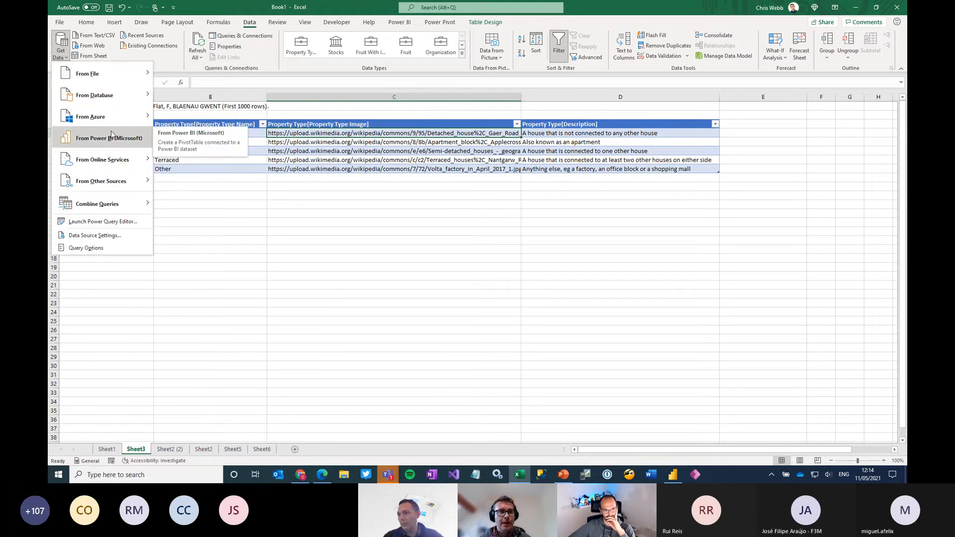
mouse_move(113, 99)
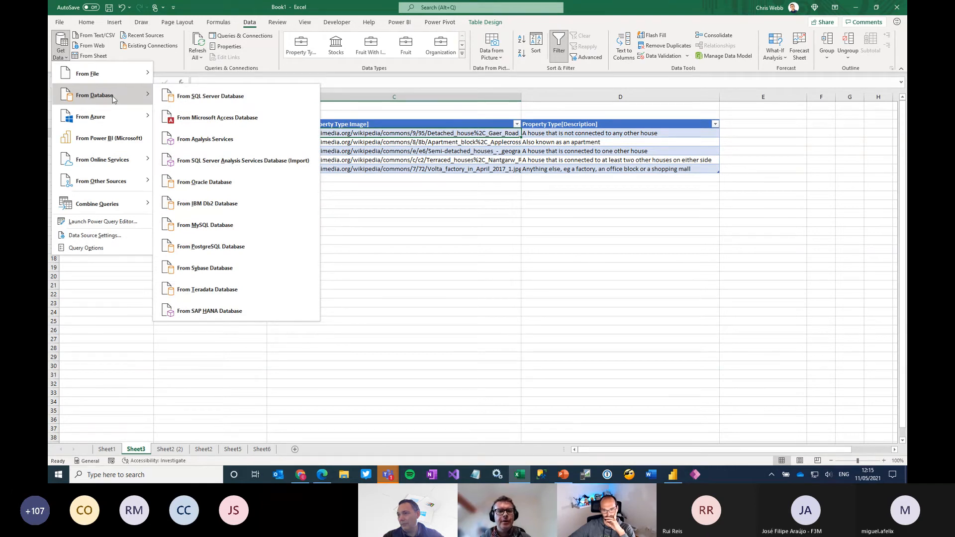
click(207, 144)
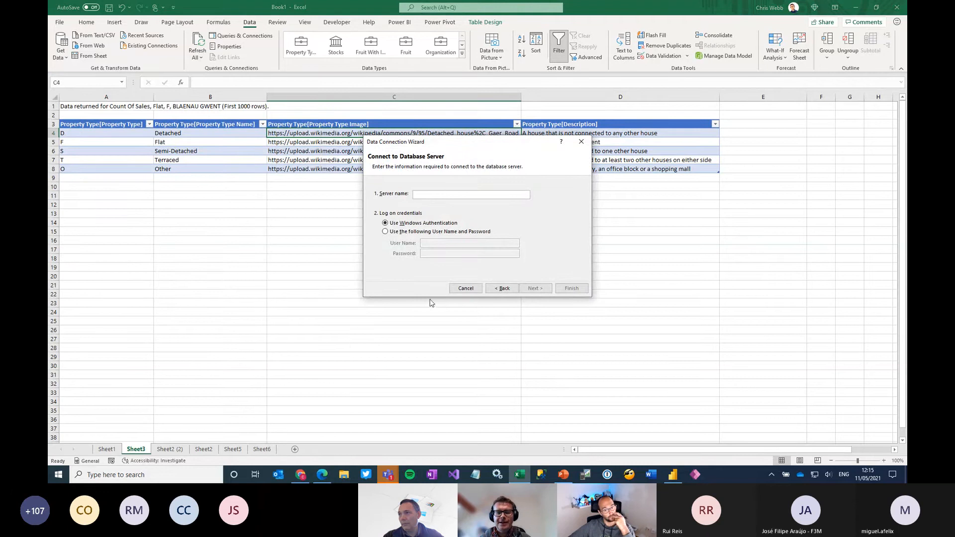
Switch to Power BI in the browser and copy the workspace connection address from the Excel Power BI Integration Demos workspace's Premium settings
click(324, 474)
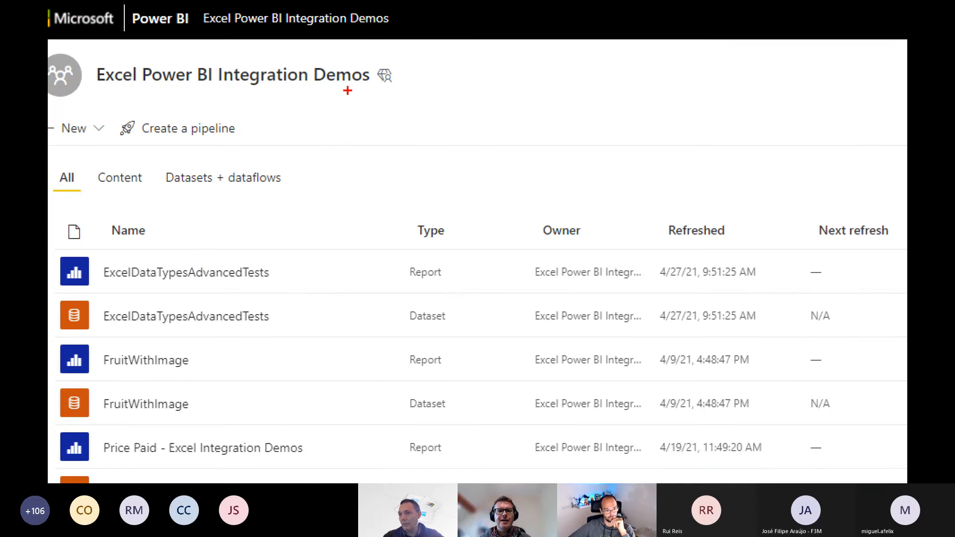
drag(361, 92, 410, 96)
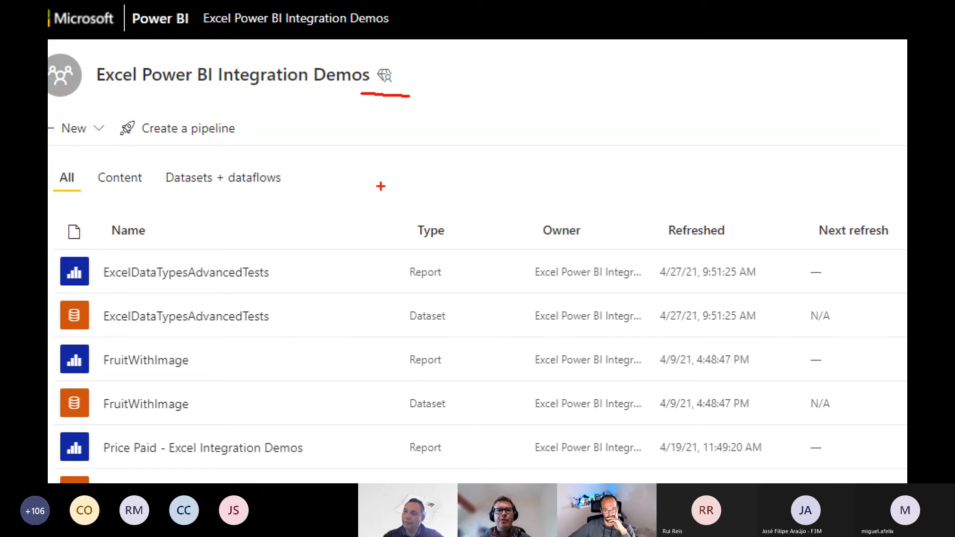
key(Escape)
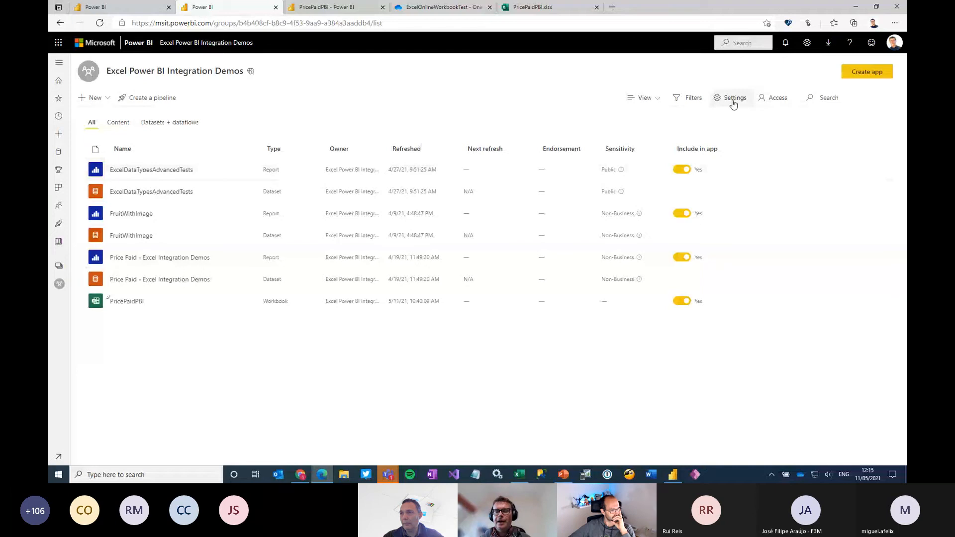
click(733, 99)
click(742, 106)
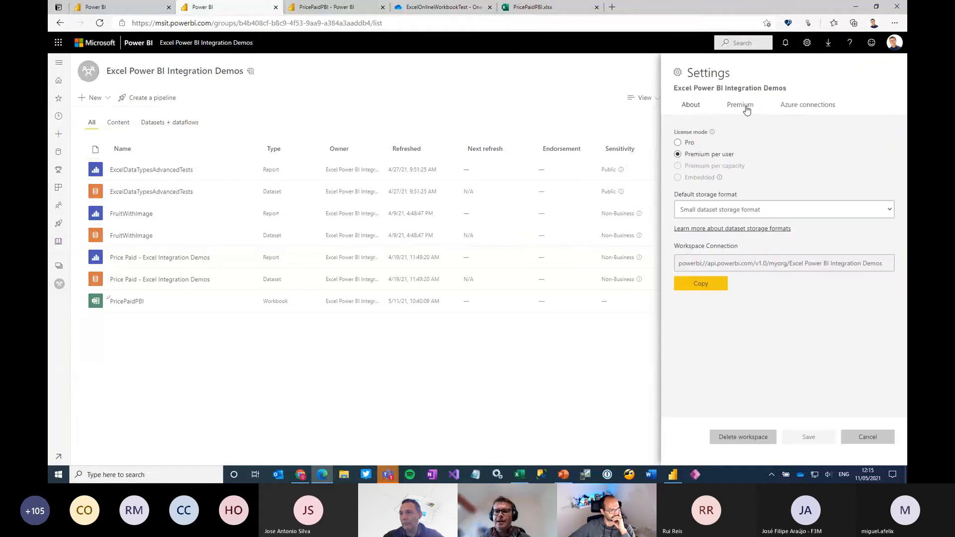
click(702, 284)
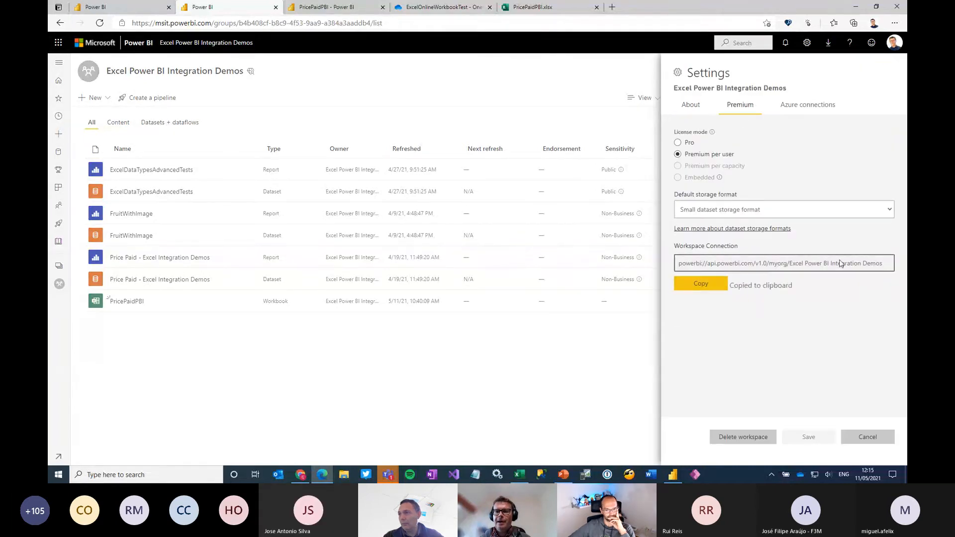
Return to Excel and try to connect to the copied workspace address with Windows Authentication, then abandon the connection
click(673, 474)
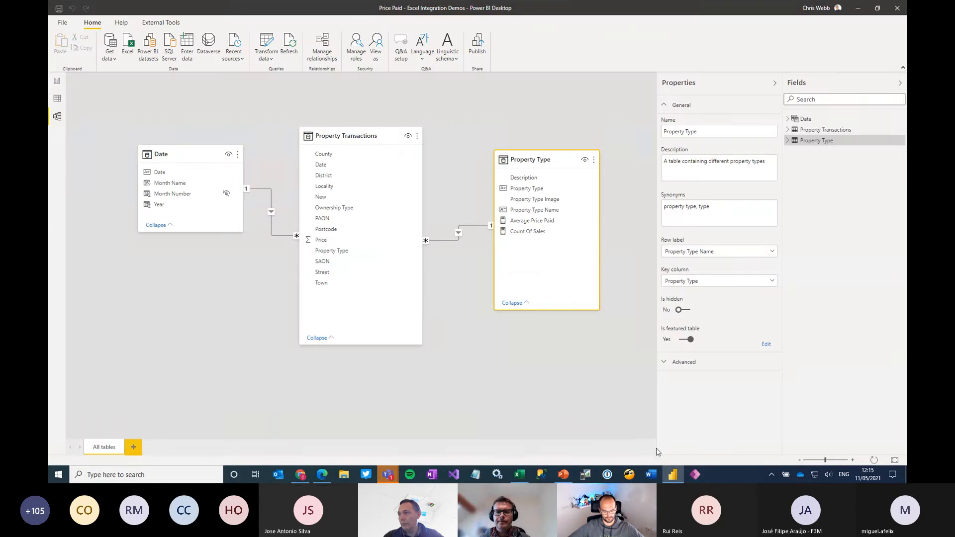
click(519, 474)
key(ctrl+v)
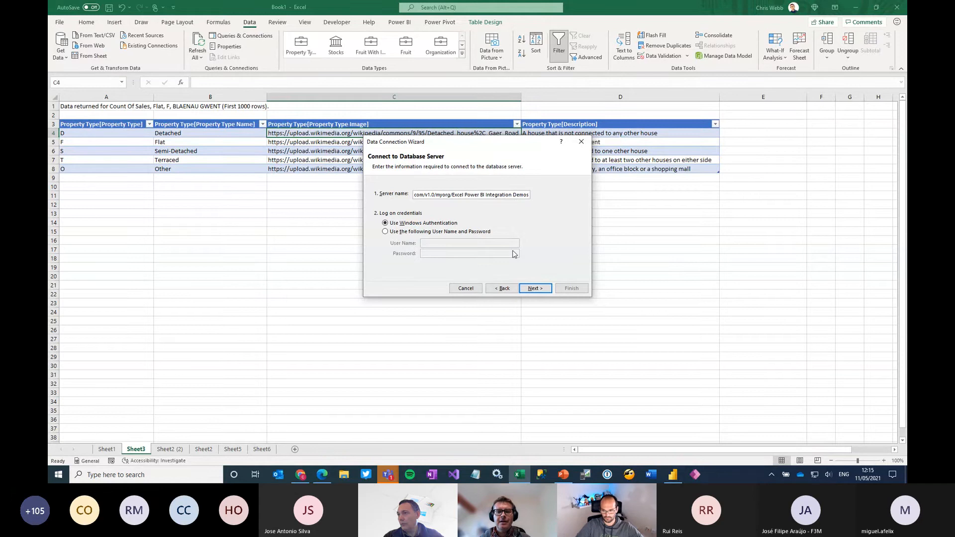
click(539, 288)
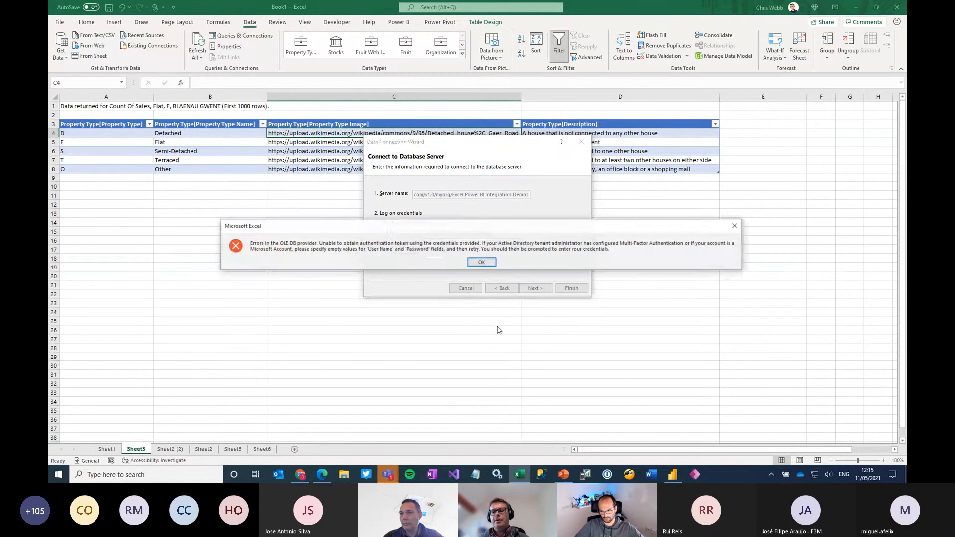
click(482, 263)
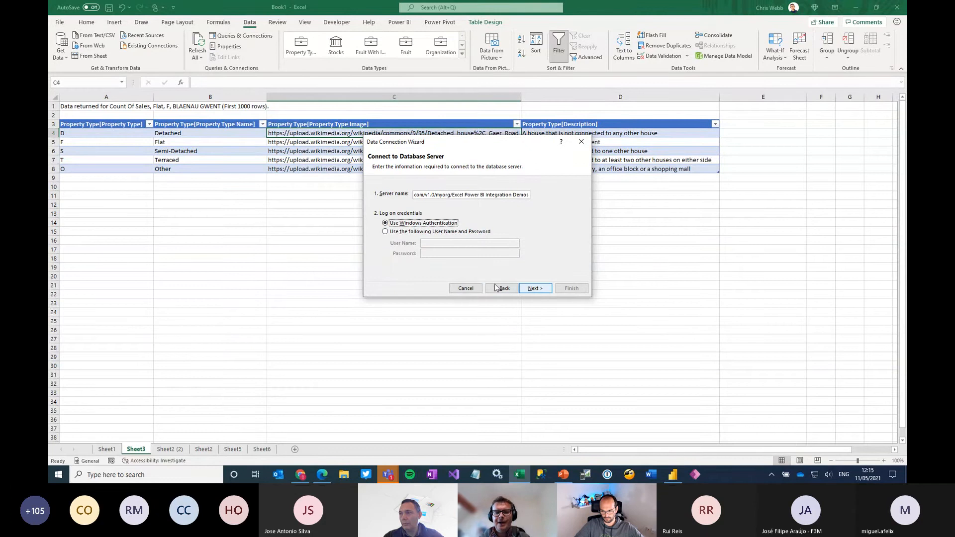
click(465, 288)
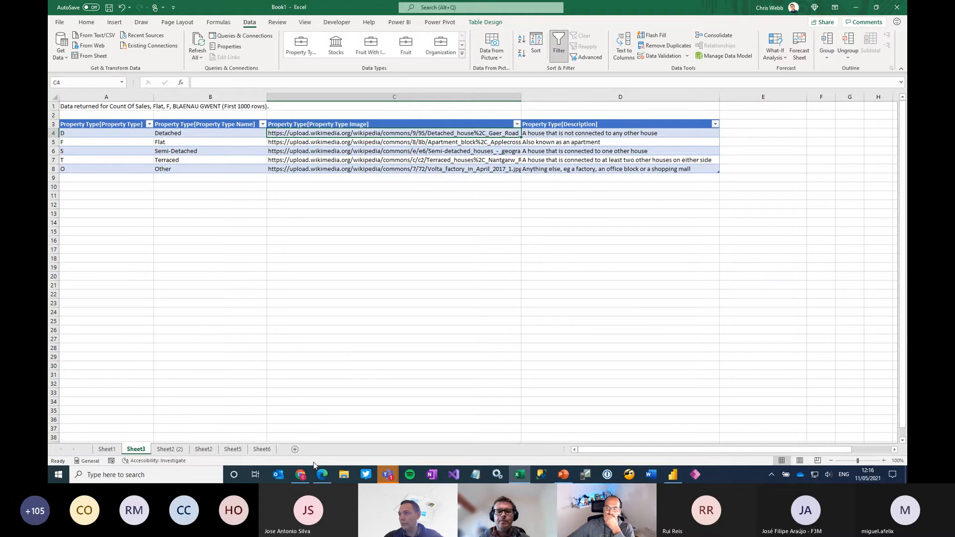
Switch to the browser, dismiss the Power BI workspace settings, and bring up the PricePaidPBI.xlsx workbook in Excel for the web
click(324, 475)
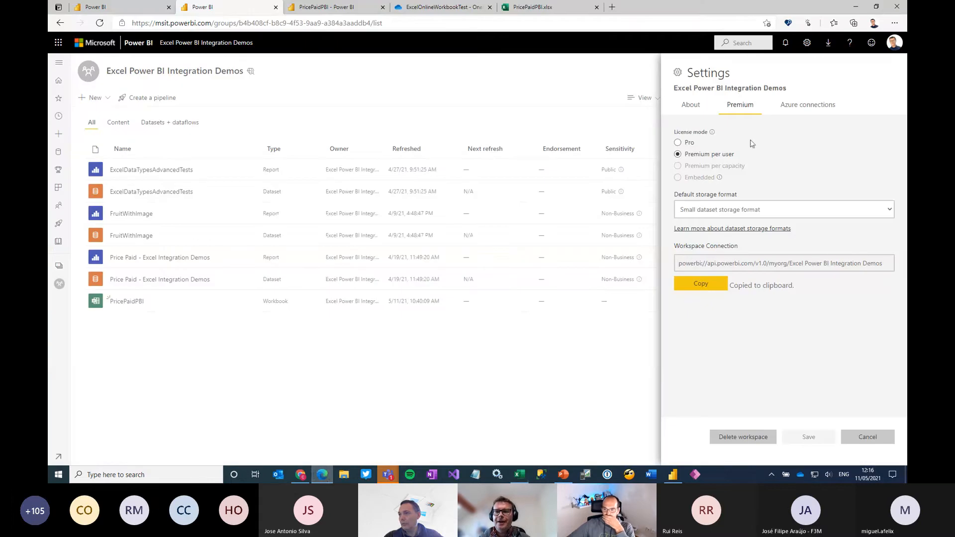
click(876, 437)
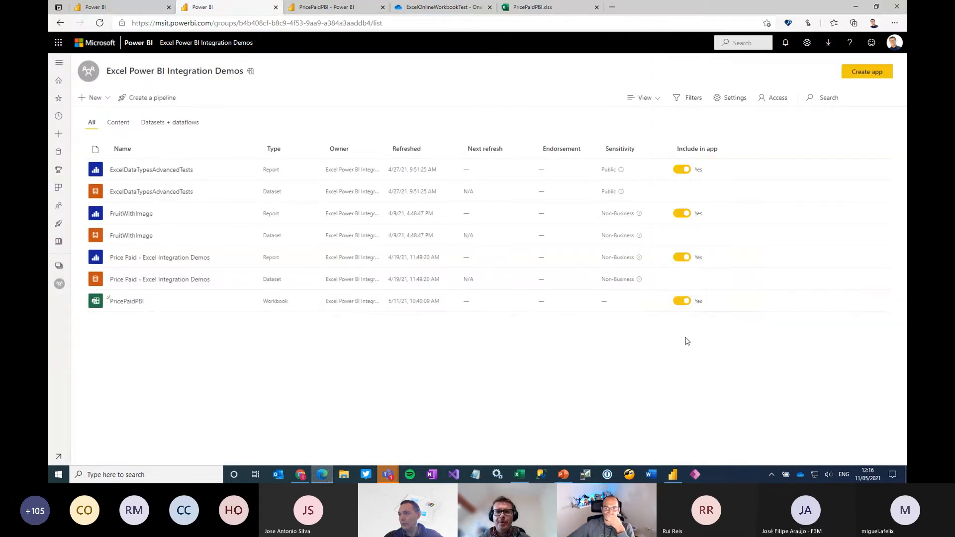
click(444, 8)
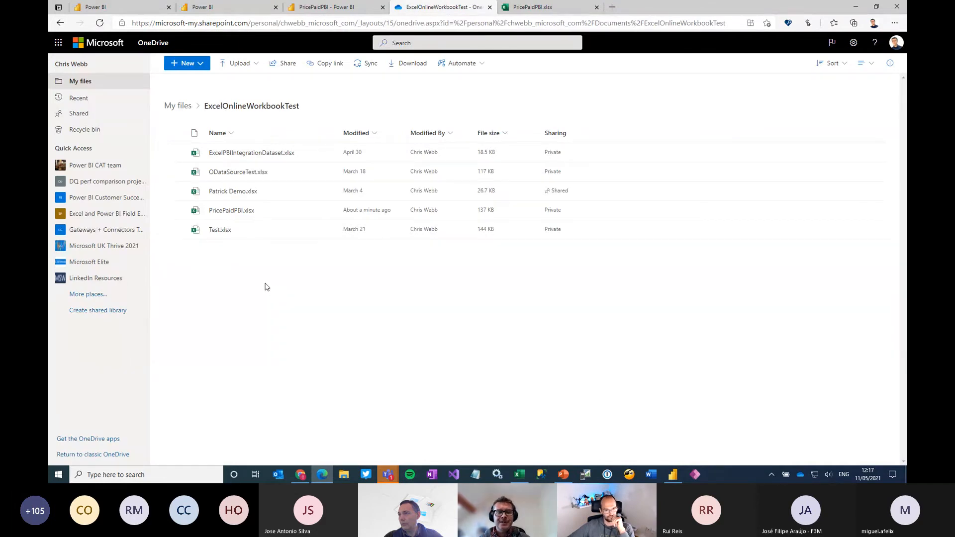
click(550, 6)
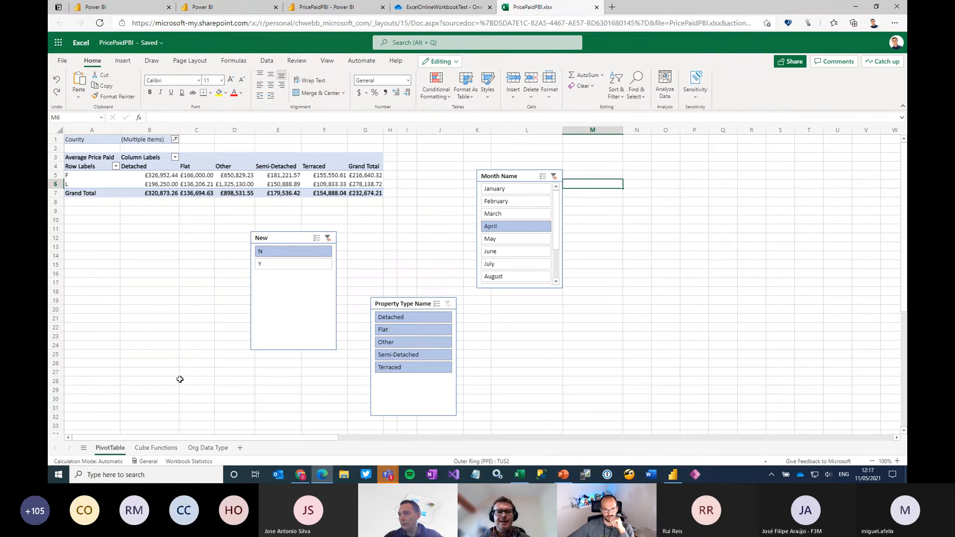
Filter the PivotTable sheet with the slicers to Y for New and February for Month Name
click(298, 264)
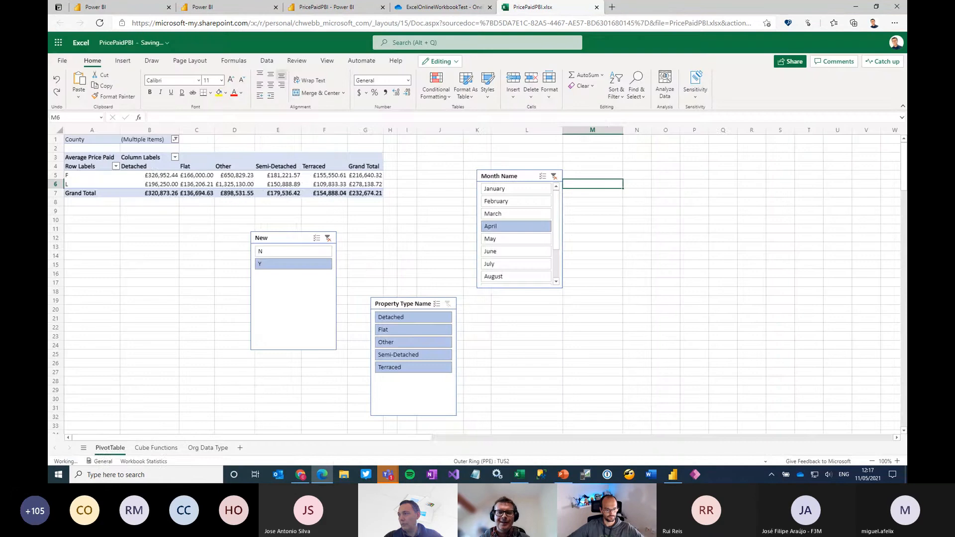
click(498, 216)
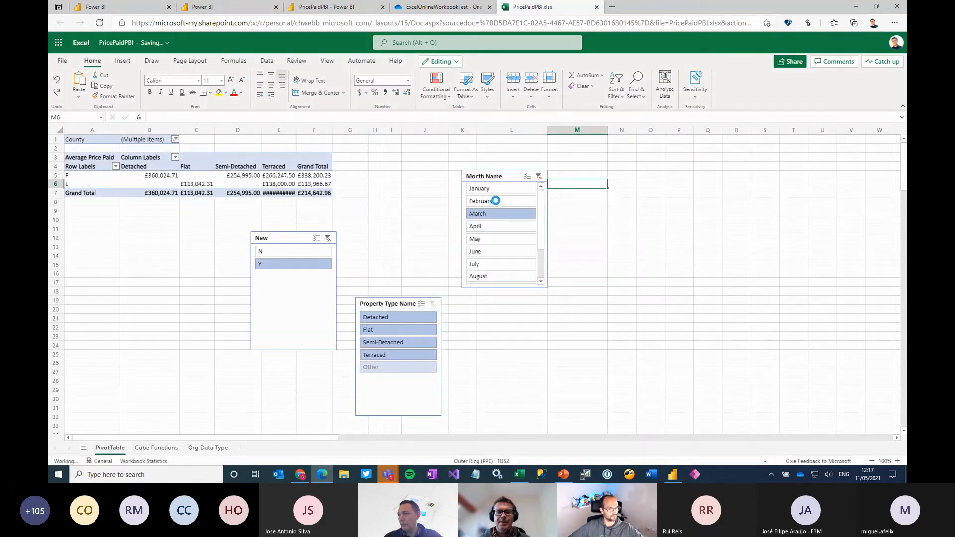
click(495, 201)
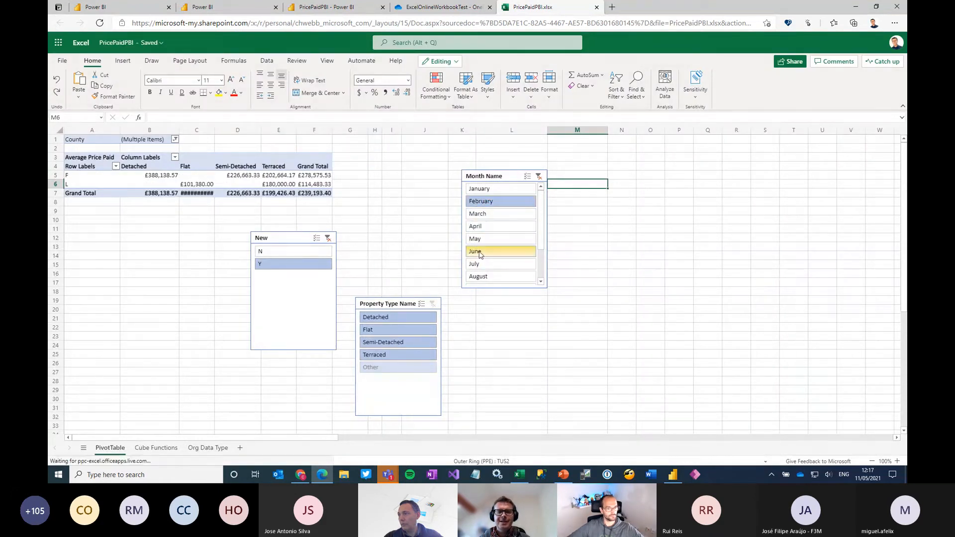
Filter the Cube Functions sheet to February, then select the Semi-Detached data type cell B2 on the Org Data Type sheet
click(156, 448)
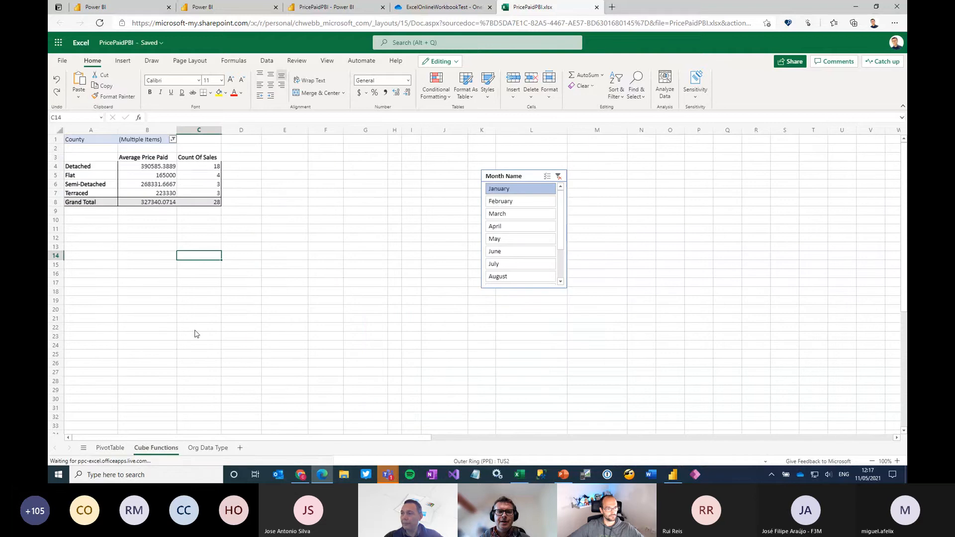
click(500, 201)
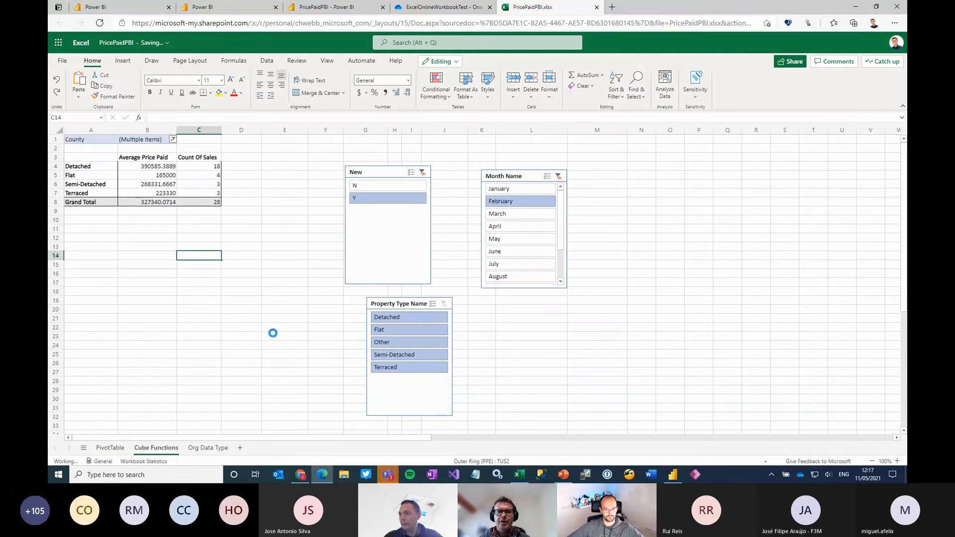
click(208, 448)
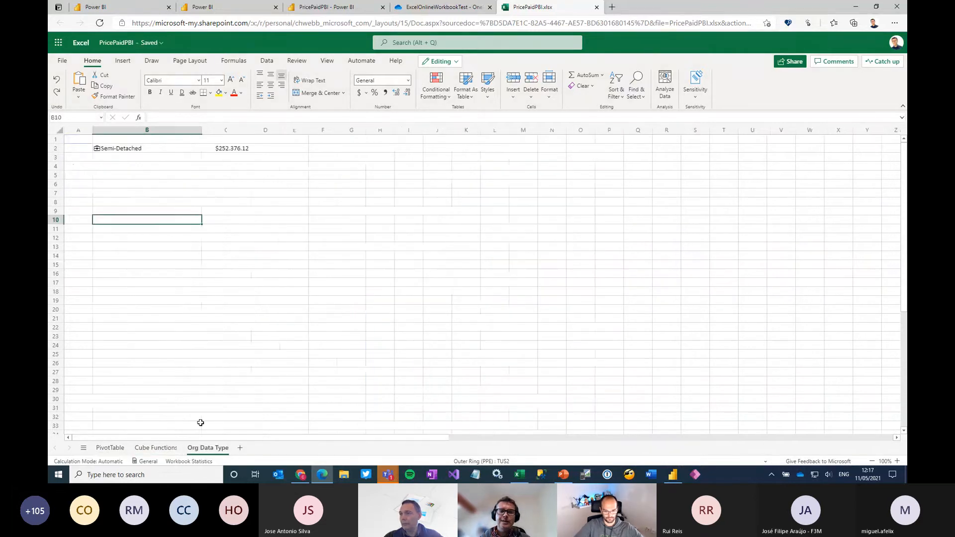
click(180, 149)
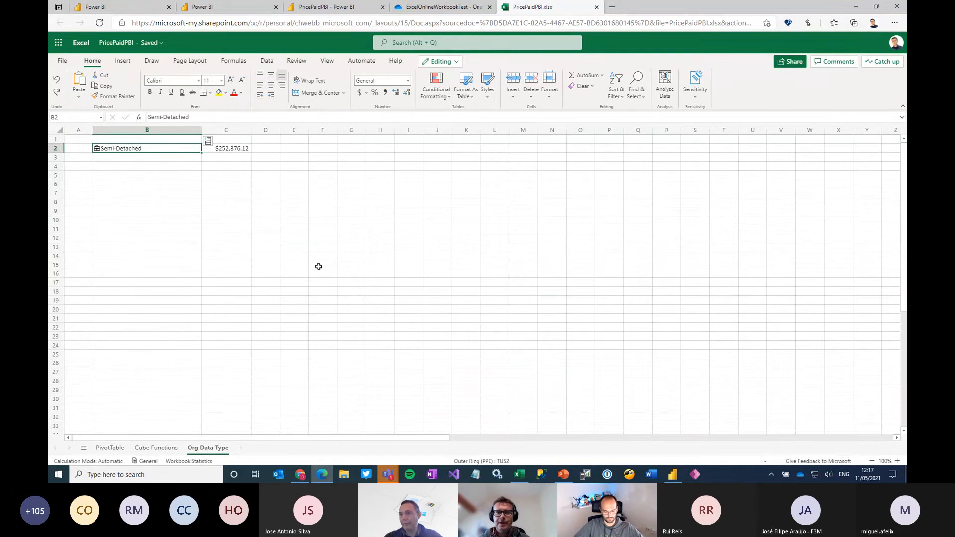
Switch to the PricePaidPBI workbook in the Power BI service and go back to the Excel Power BI Integration Demos workspace list
click(324, 8)
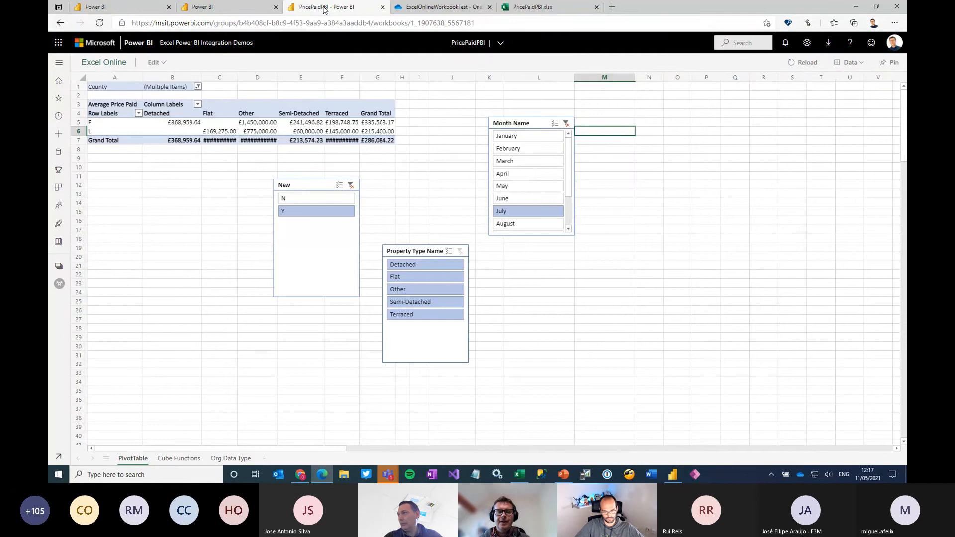
click(215, 43)
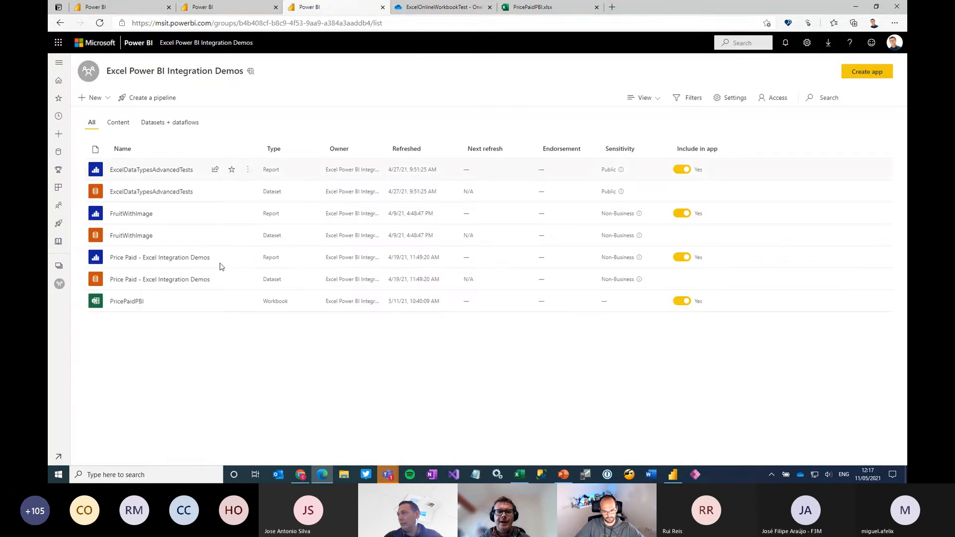
Open the PricePaidPBI workbook from the workspace, enable its data queries, and filter the PivotTable sheet to March with the Month Name slicer
click(121, 303)
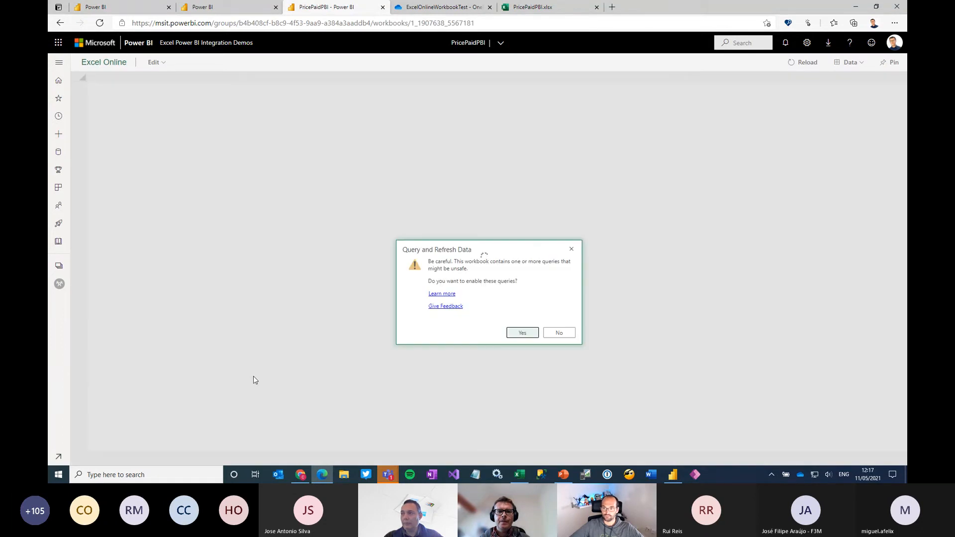
click(529, 333)
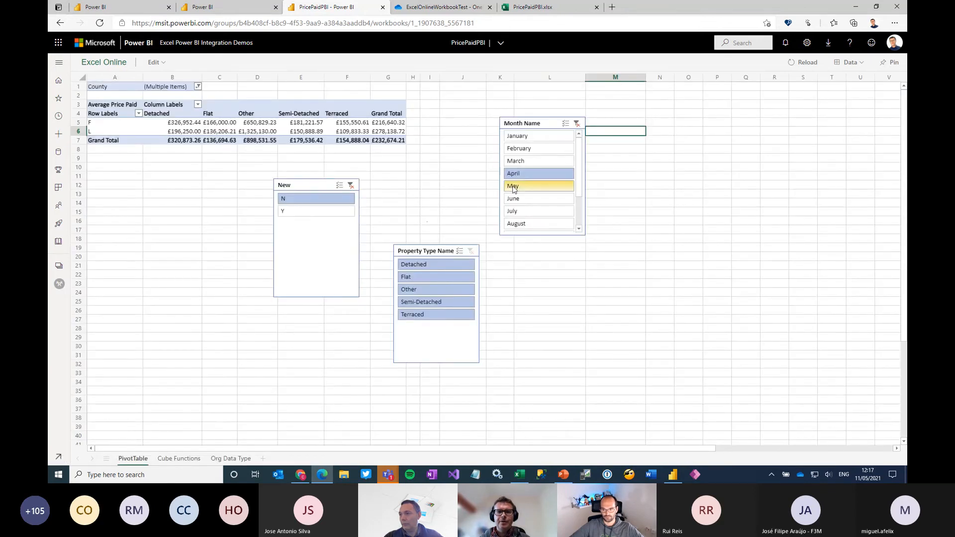
click(521, 166)
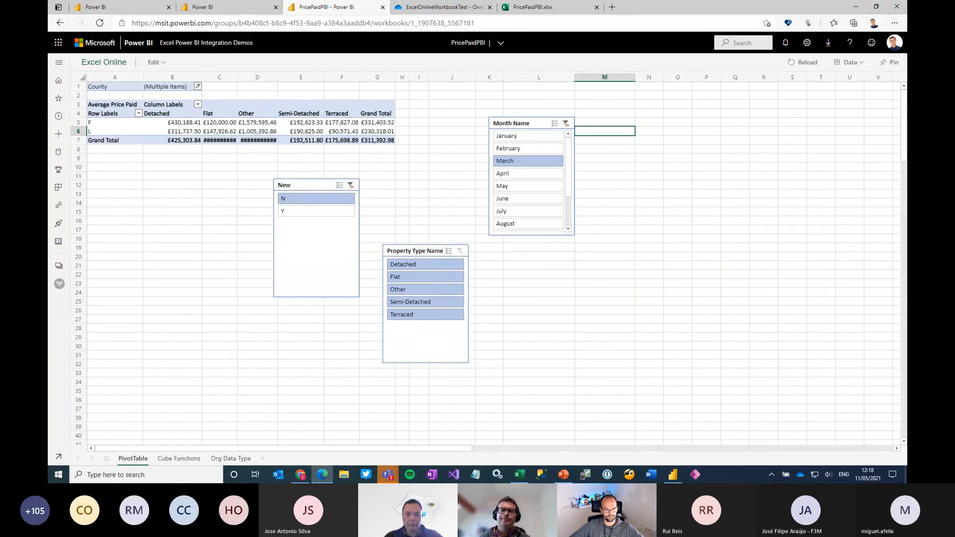
Switch to the Power BI Excel Integration presentation in PowerPoint and start the slide show from slide 12, Permissions And Licensing
click(566, 475)
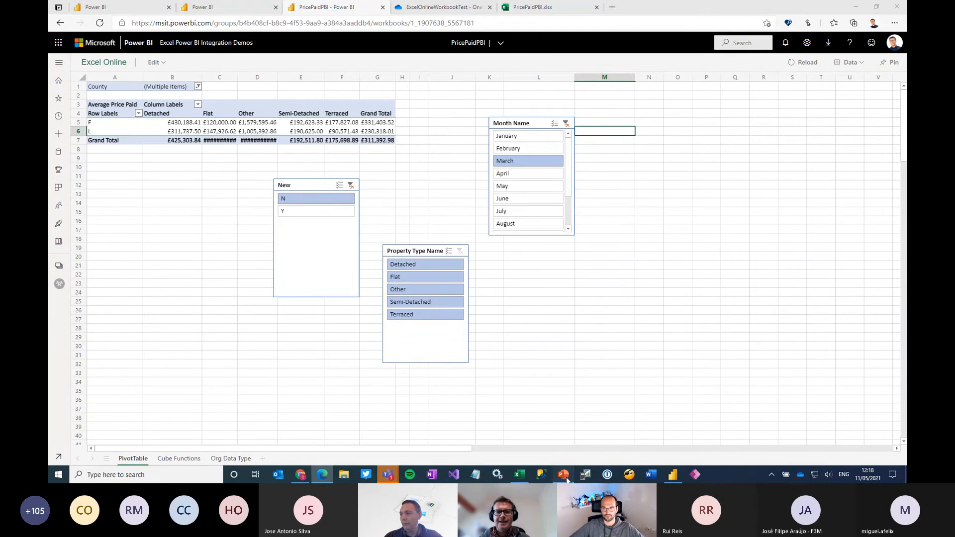
scroll(151, 332, down, 5)
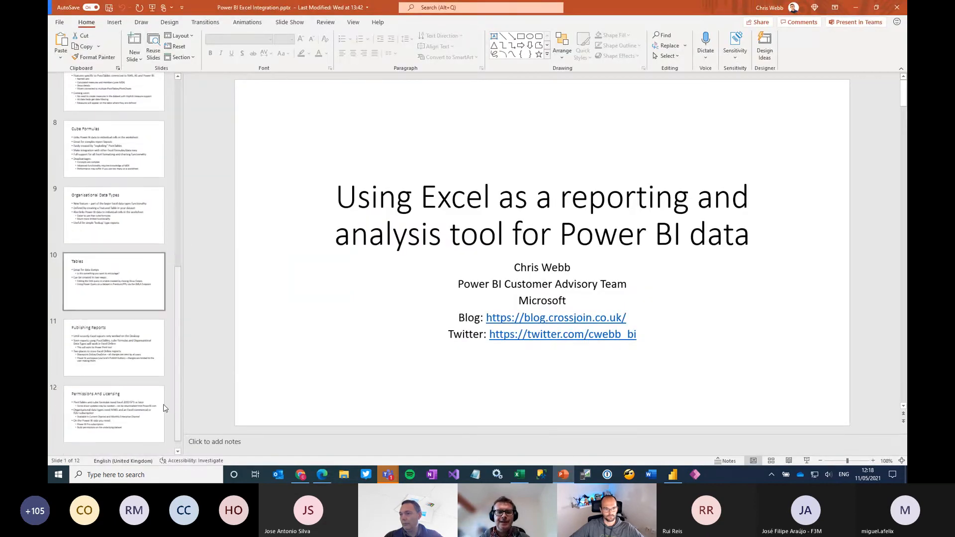
click(123, 410)
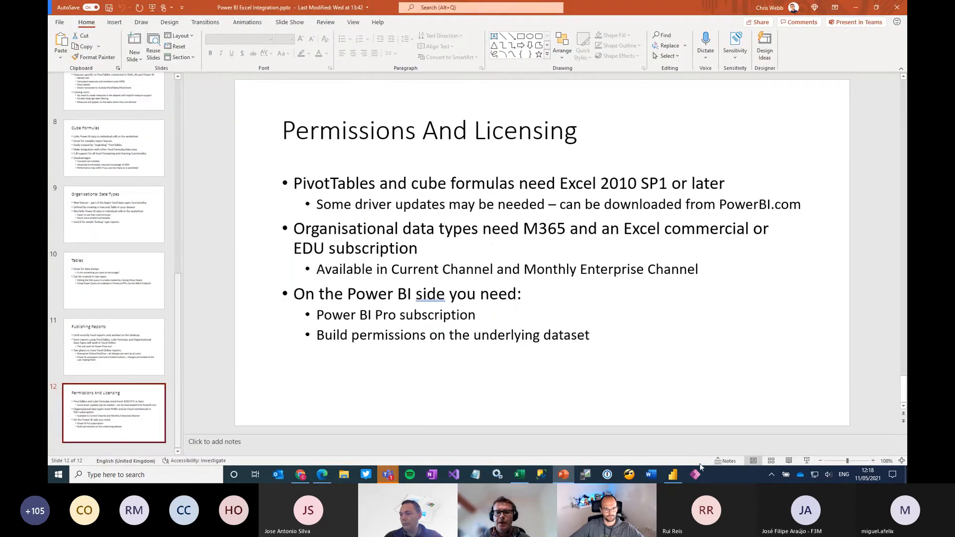
click(807, 459)
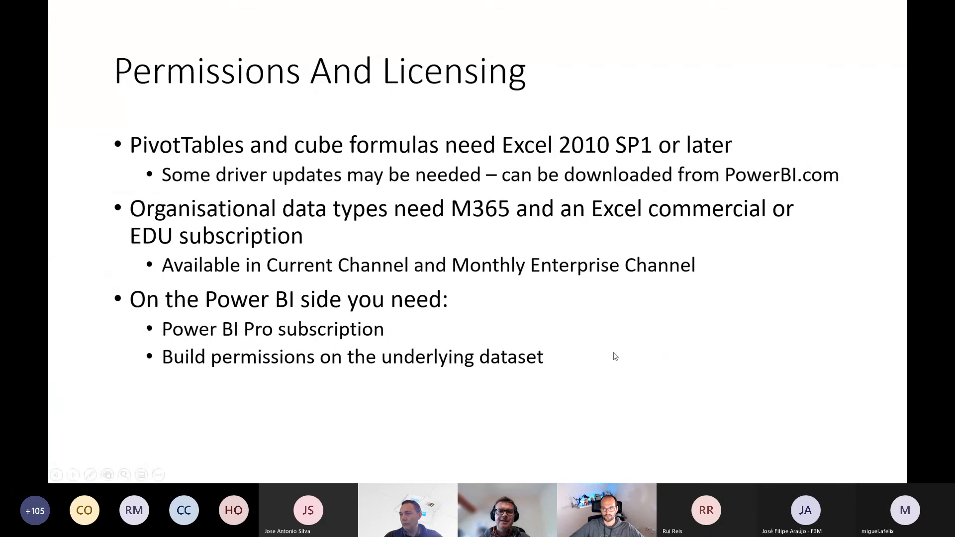